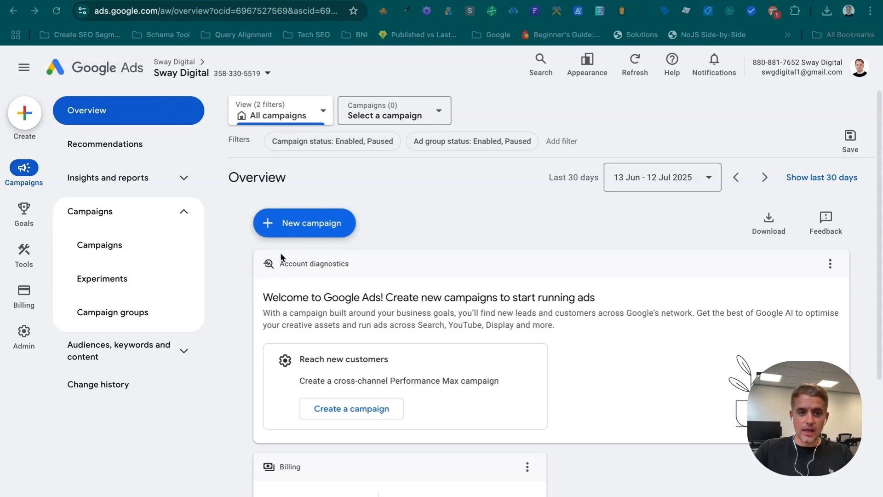
# Step: Start a new campaign and choose "Create a campaign without guidance" as its objective
pyautogui.click(292, 229)
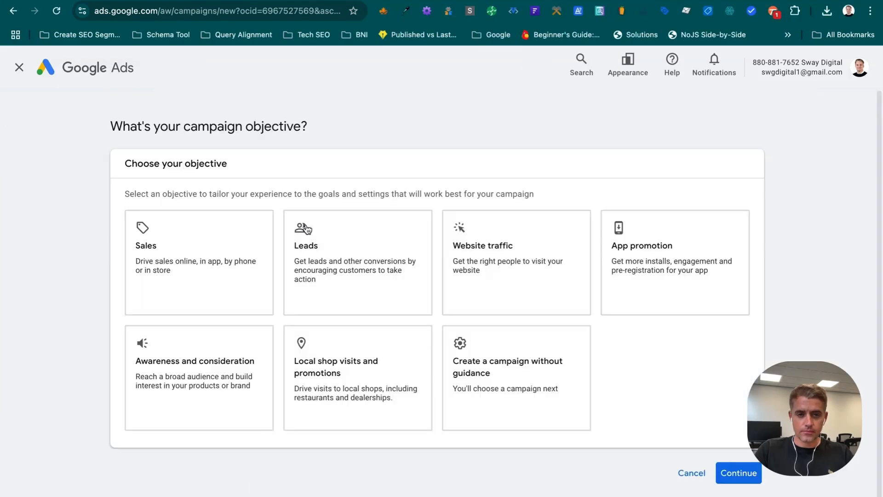
pyautogui.click(306, 228)
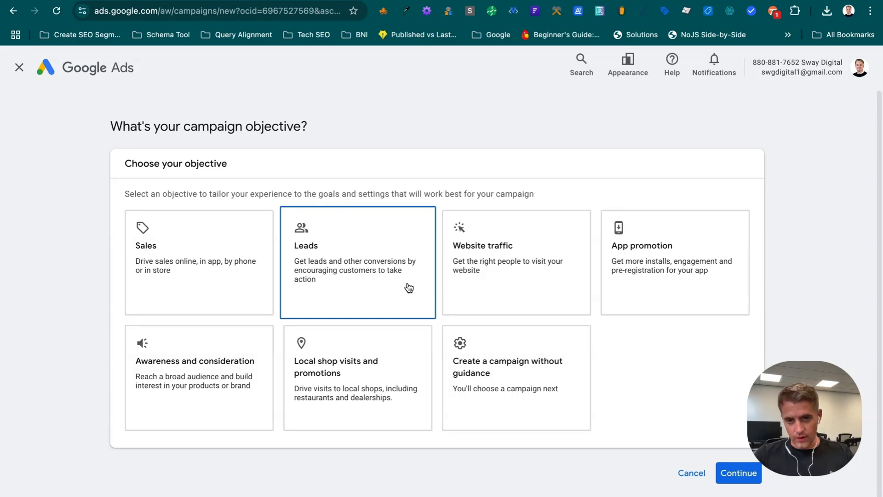
pyautogui.click(461, 293)
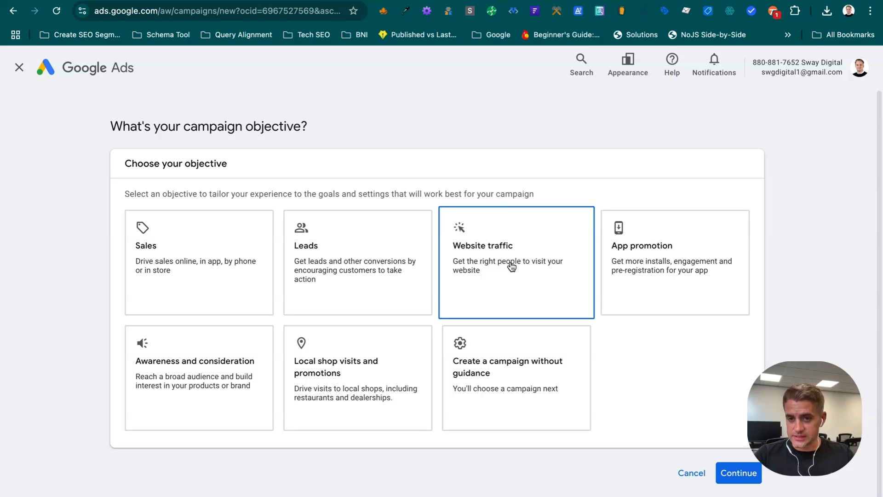
pyautogui.click(633, 271)
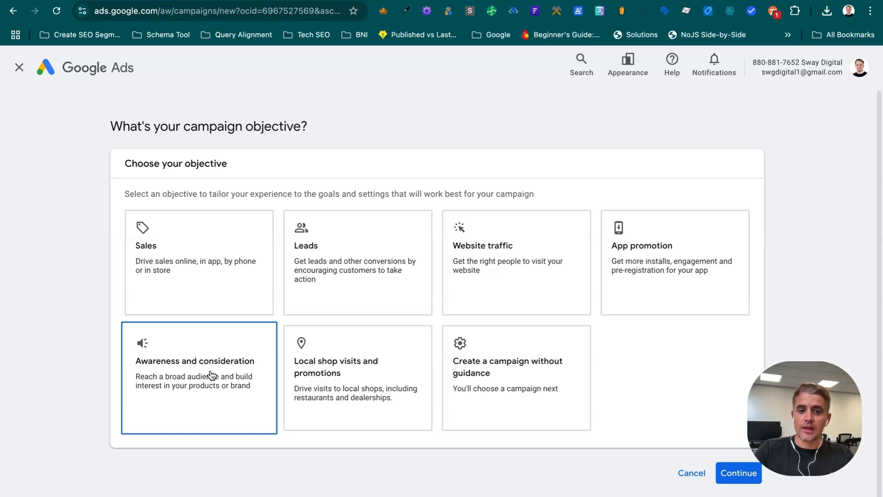
pyautogui.click(349, 376)
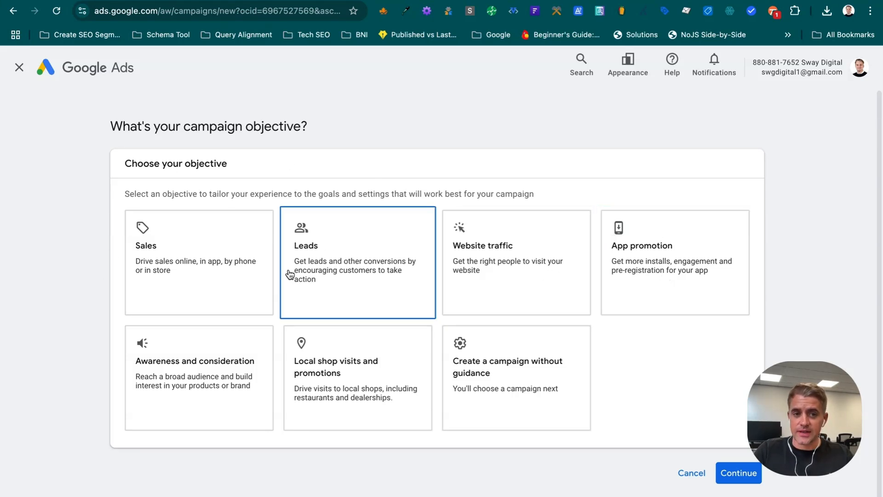
pyautogui.click(533, 383)
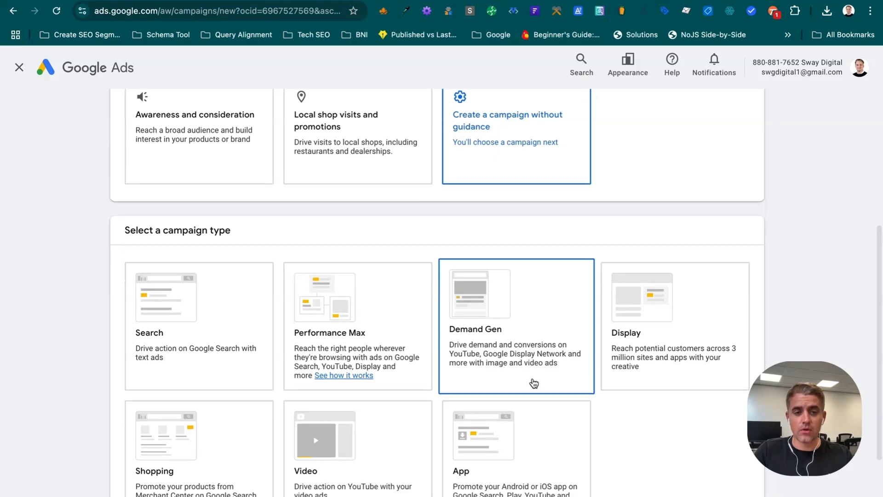
# Step: Choose Search as the campaign type and continue with the account-default "Submit lead forms" conversion goal
pyautogui.scroll(-2, 221, 363)
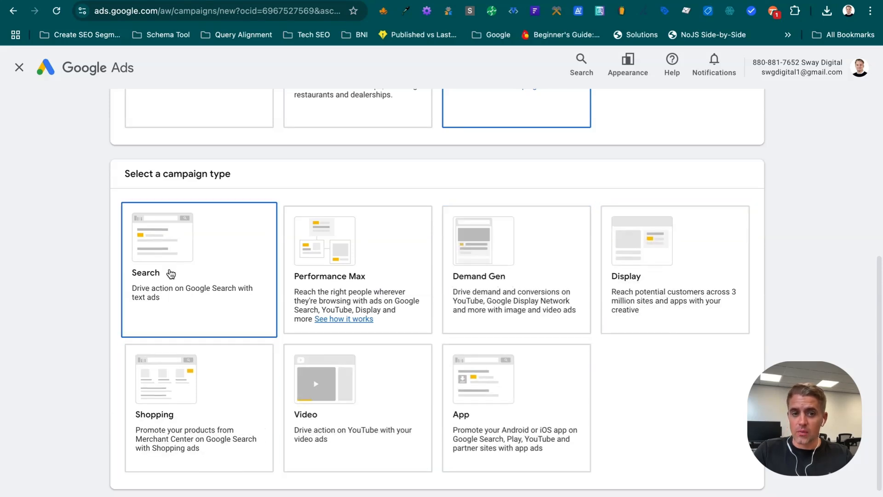
pyautogui.click(231, 300)
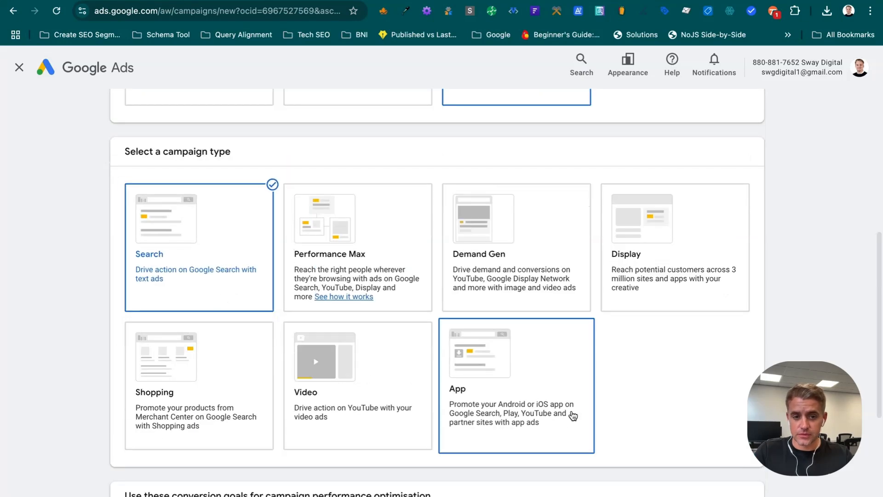
pyautogui.scroll(-3, 572, 414)
pyautogui.scroll(-3, 573, 407)
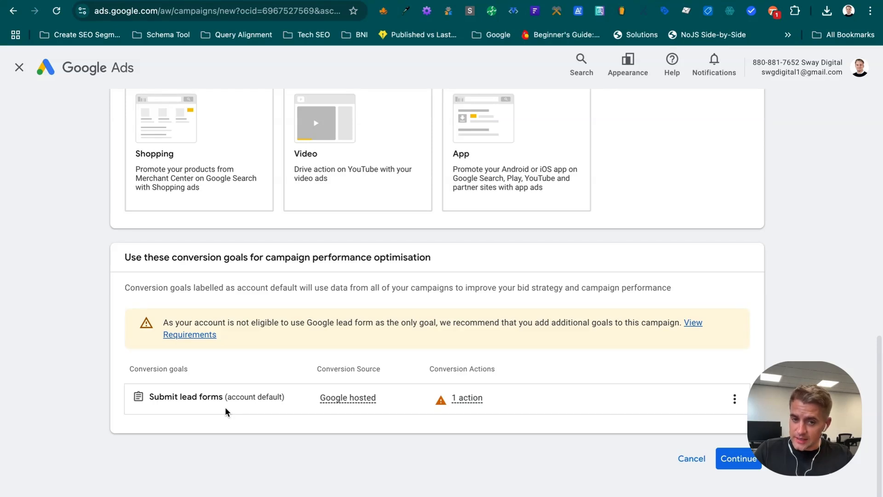
pyautogui.moveTo(443, 397)
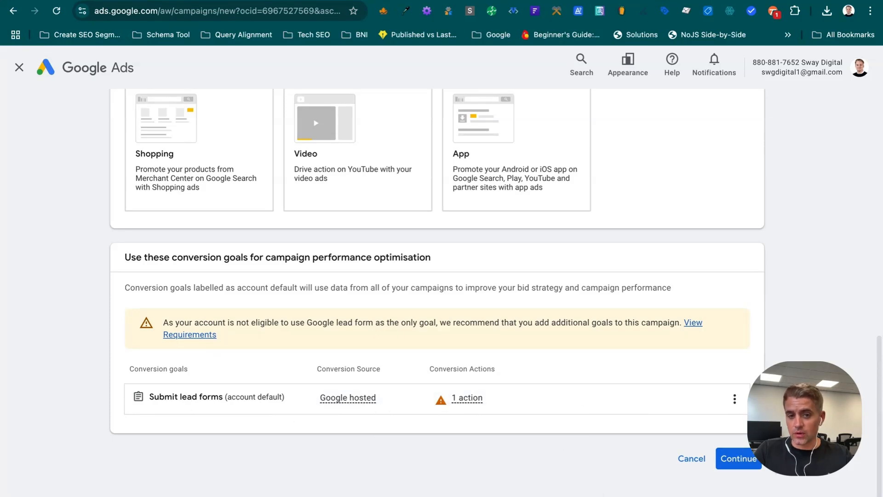
pyautogui.click(755, 461)
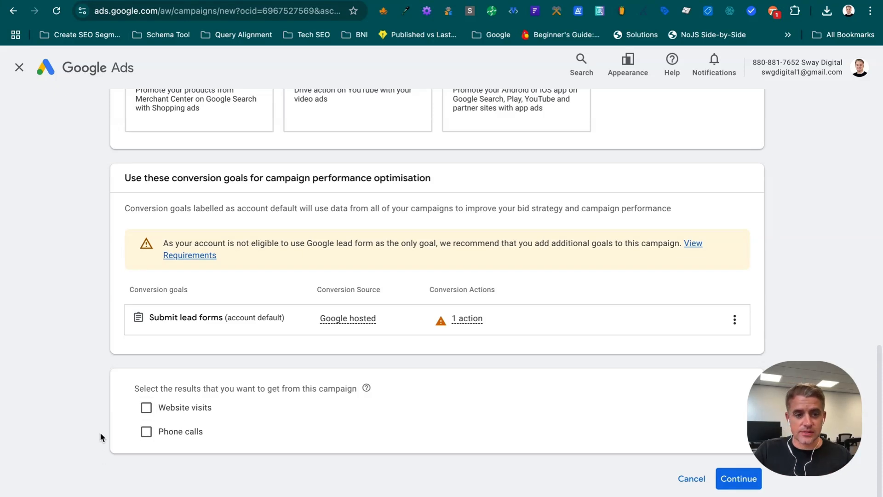
# Step: Select Website visits as the desired campaign result, enter swaydigital.co.uk as the business's website, and continue
pyautogui.click(145, 409)
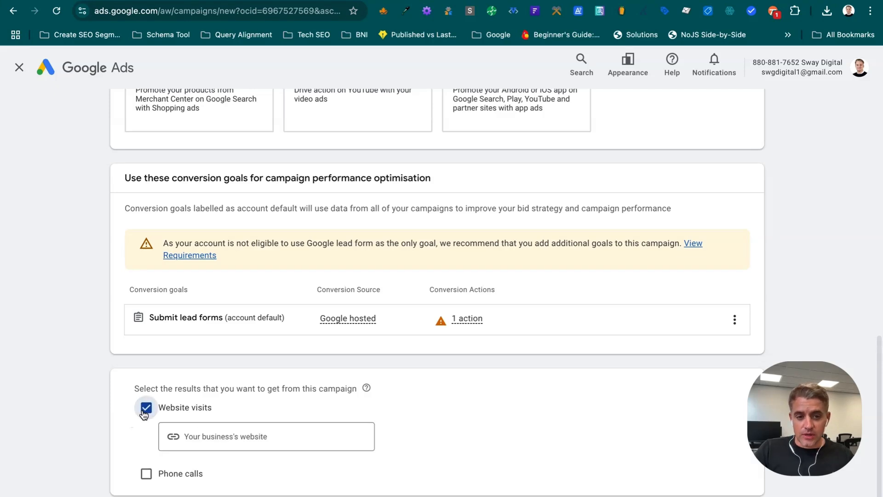
pyautogui.scroll(2, 148, 418)
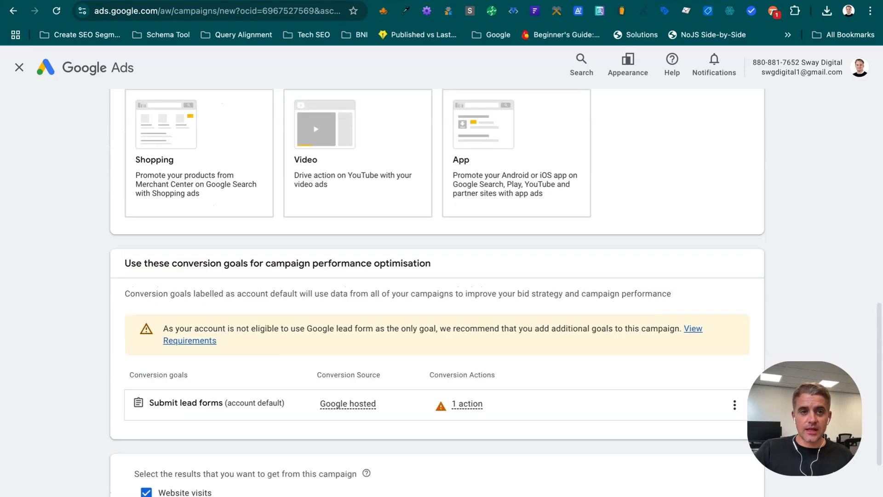
pyautogui.scroll(-3, 214, 462)
pyautogui.click(224, 414)
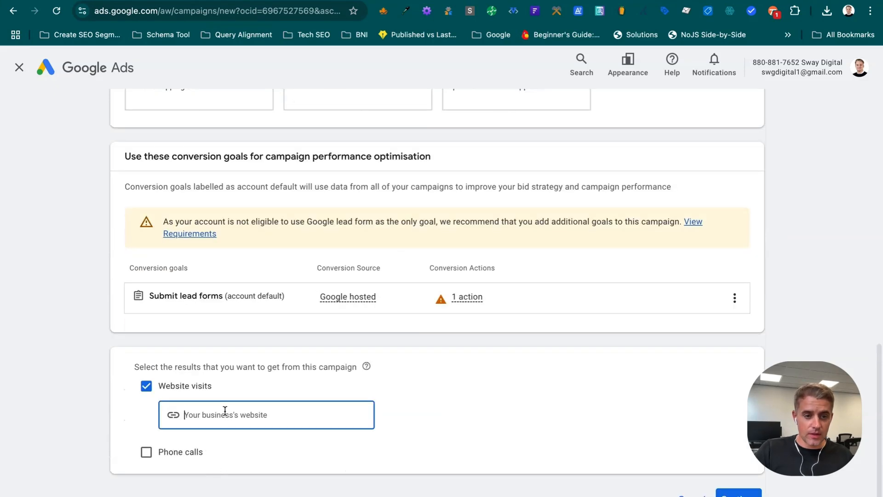
pyautogui.write('sway')
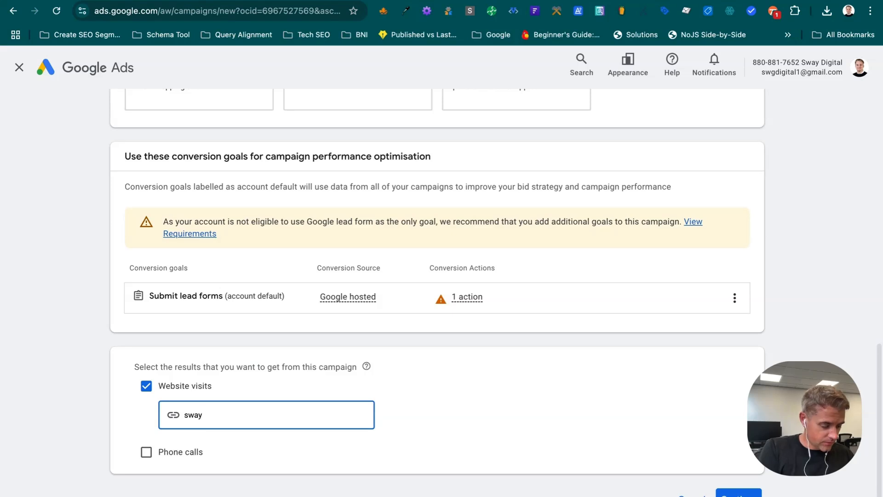
pyautogui.write('digital')
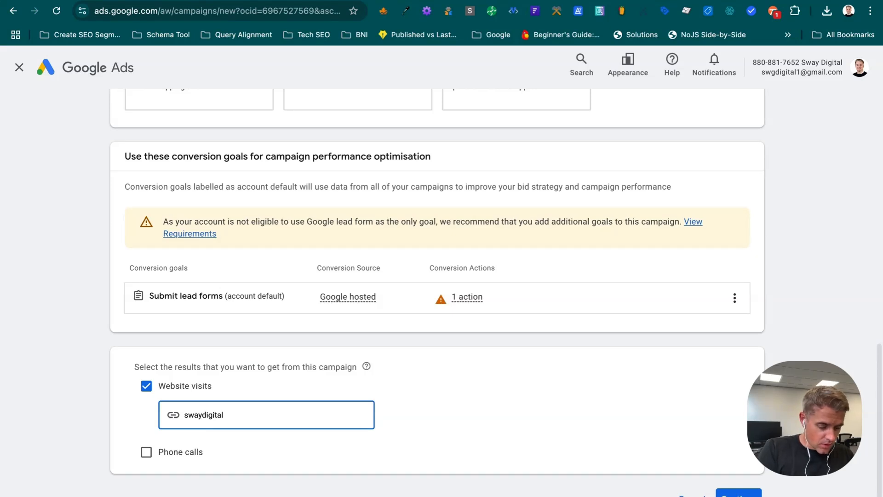
pyautogui.write('.co.iuk')
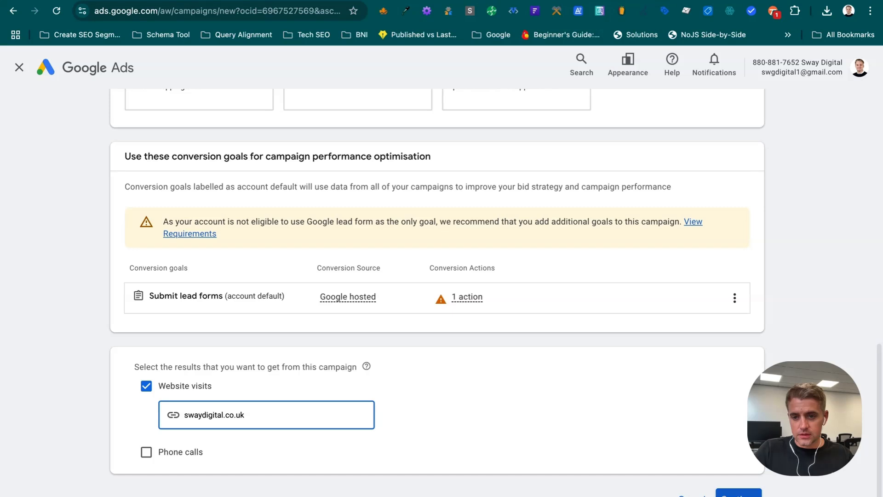
pyautogui.click(739, 494)
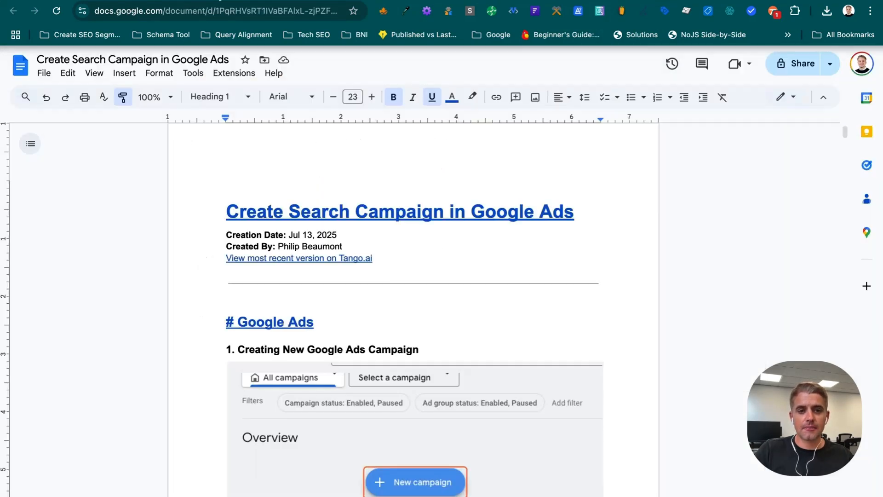
# Step: Examine the "Create Search Campaign in Google Ads" guide in Google Docs for its advice on naming a campaign
pyautogui.scroll(-10, 488, 323)
pyautogui.scroll(-15, 484, 324)
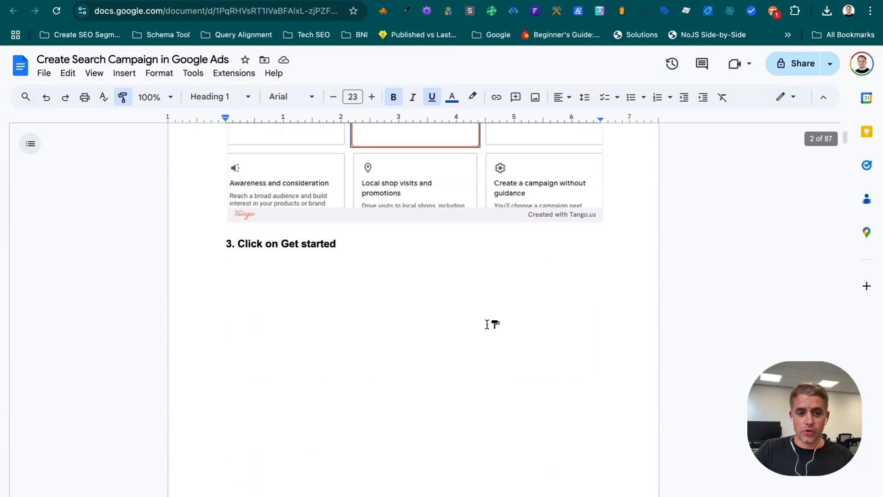
pyautogui.scroll(-15, 485, 325)
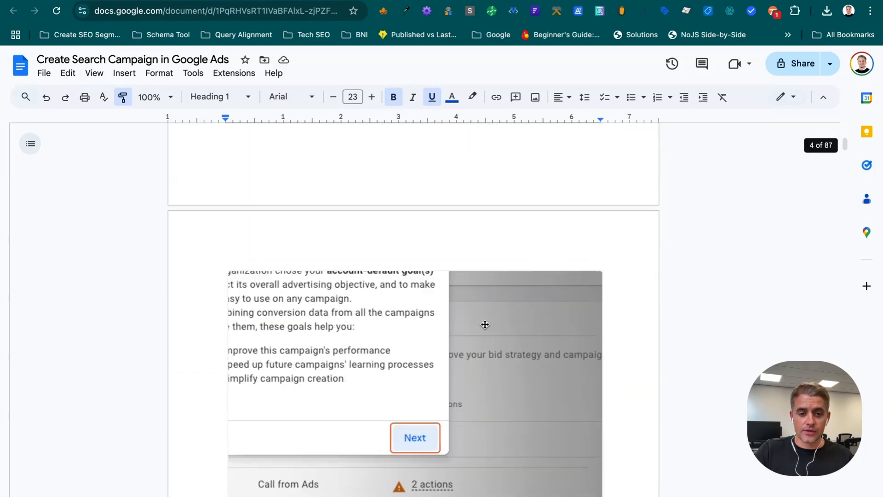
pyautogui.scroll(-15, 487, 324)
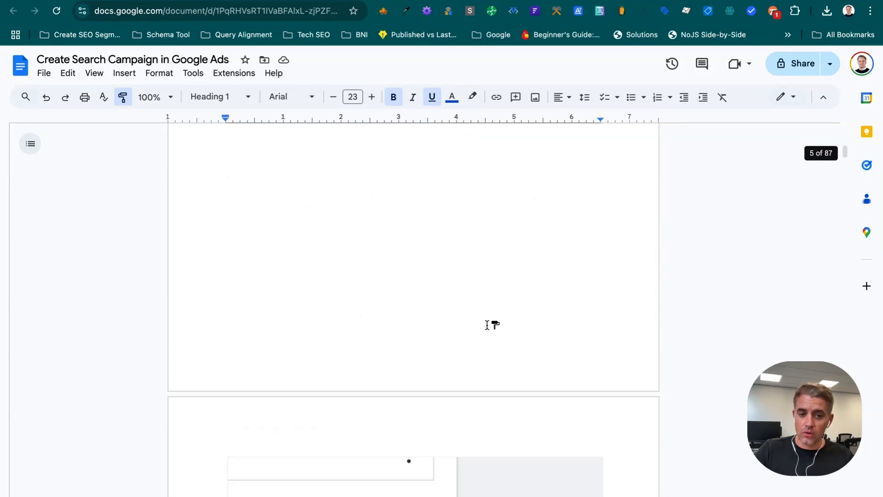
pyautogui.scroll(-5, 485, 325)
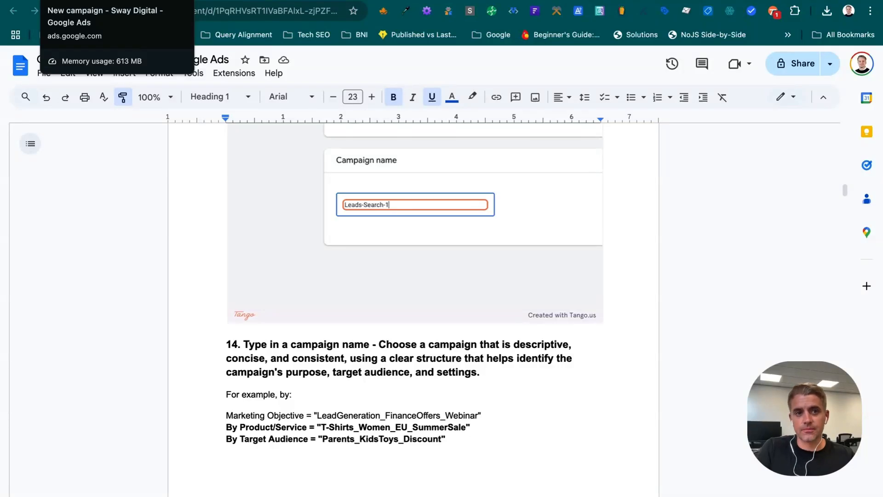
# Step: Back in Google Ads, name the campaign "Marketing Objective | Generate Leads" and continue to the bidding settings
pyautogui.click(79, 1)
pyautogui.click(175, 430)
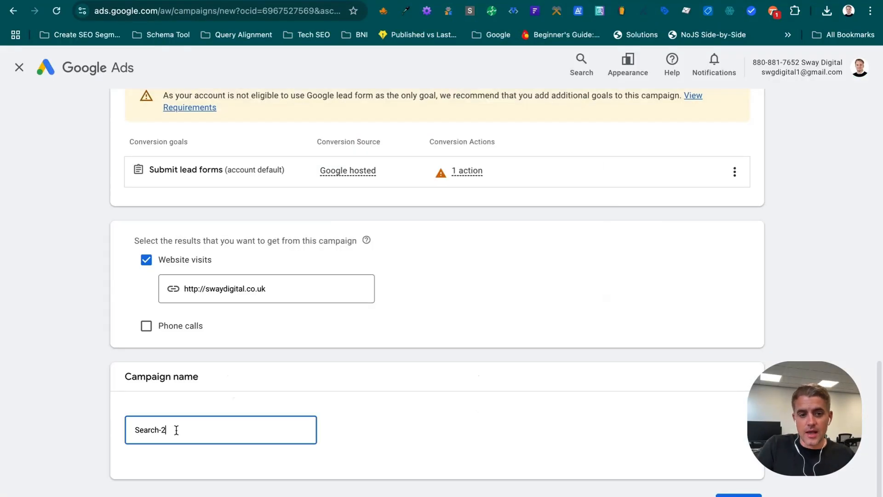
pyautogui.click(236, 1)
pyautogui.click(186, 1)
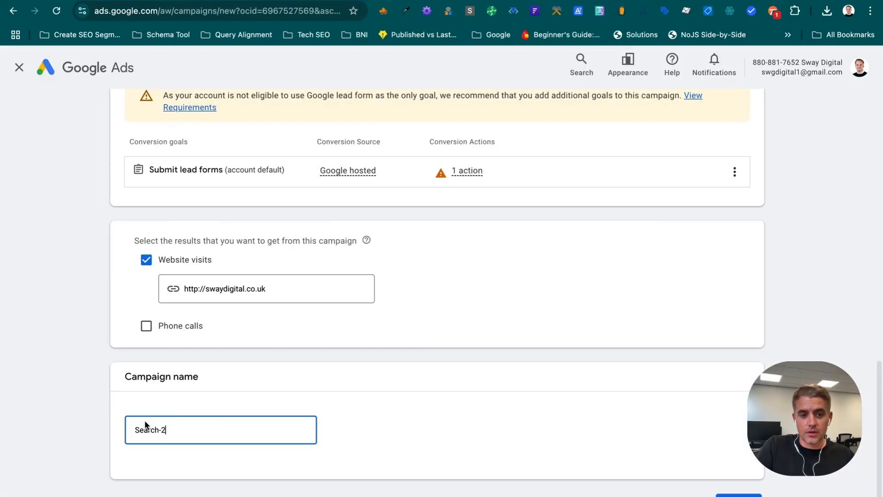
pyautogui.moveTo(171, 426); pyautogui.dragTo(123, 423)
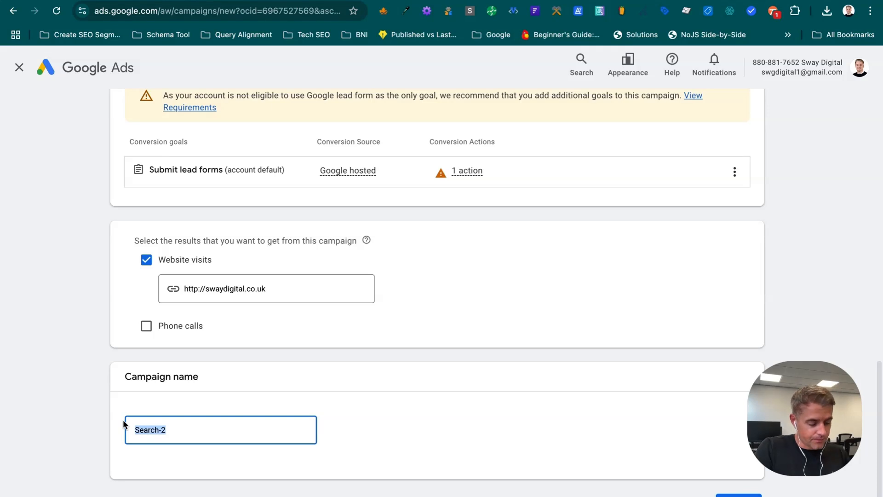
pyautogui.write('Mar')
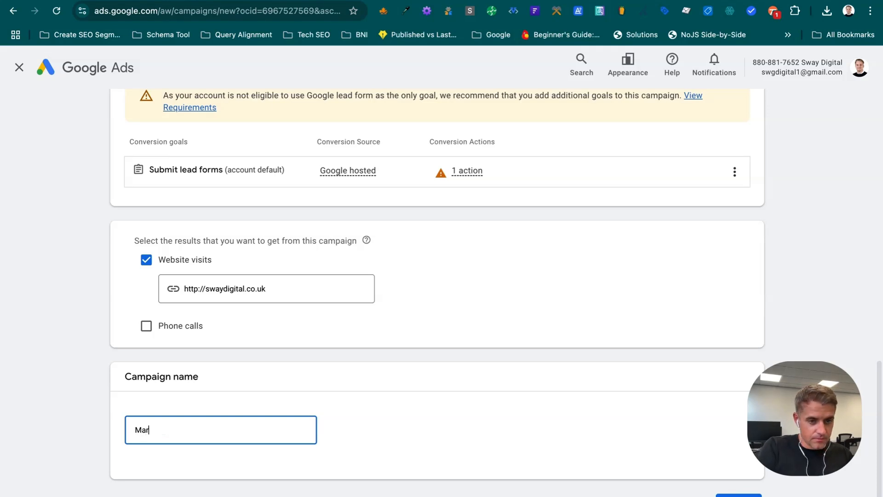
pyautogui.write('keting O')
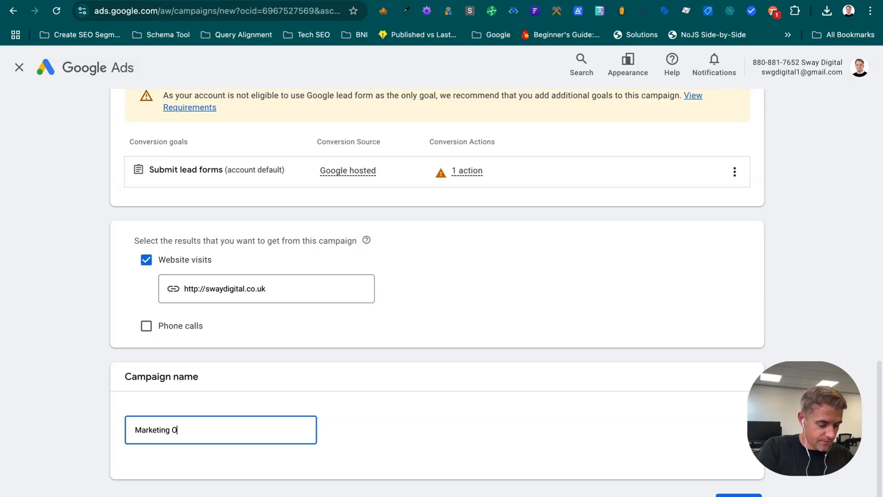
pyautogui.write('bjective ')
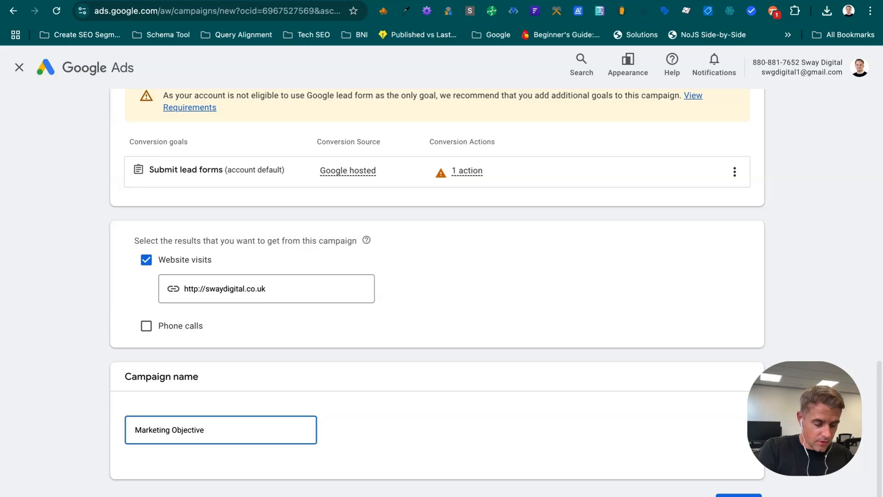
pyautogui.write('| Ge')
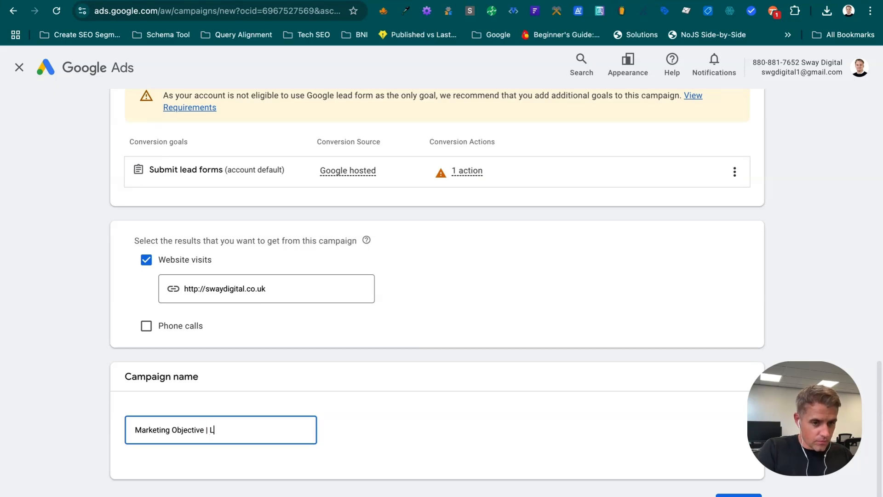
pyautogui.write('nerayed')
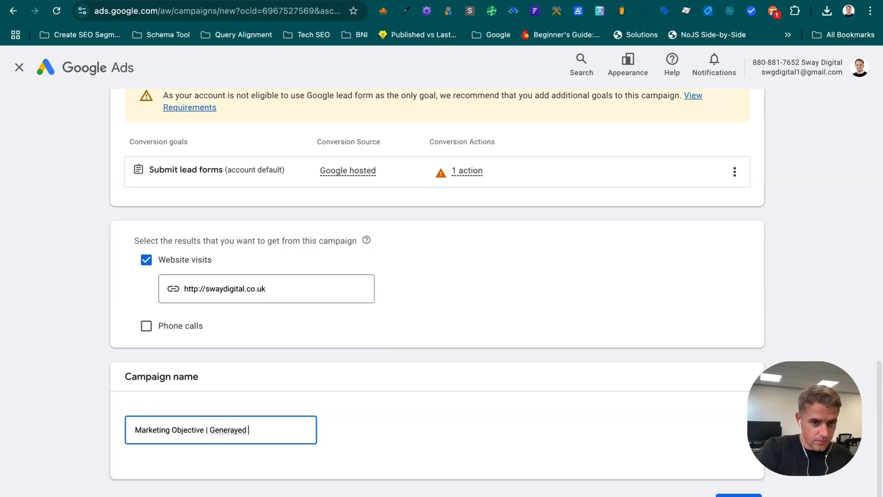
pyautogui.press('BackSpace')
pyautogui.press('BackSpace')
pyautogui.press('BackSpace')
pyautogui.press('BackSpace')
pyautogui.write('te ')
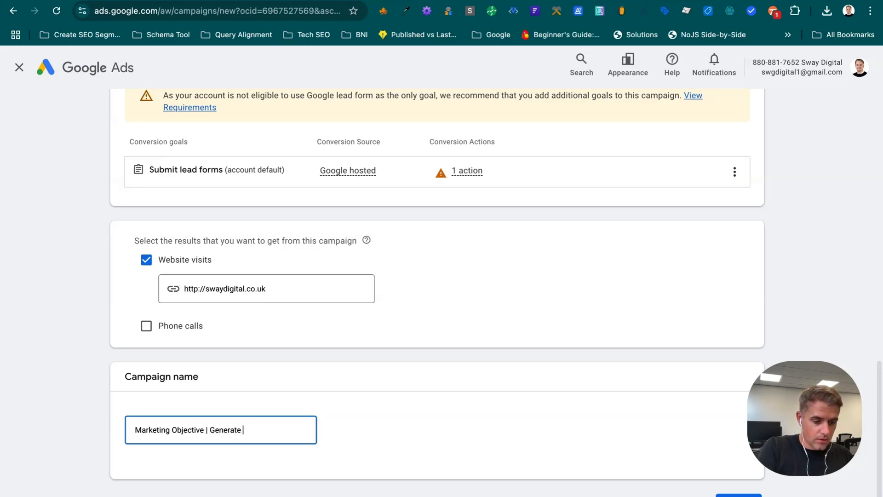
pyautogui.write('Leads')
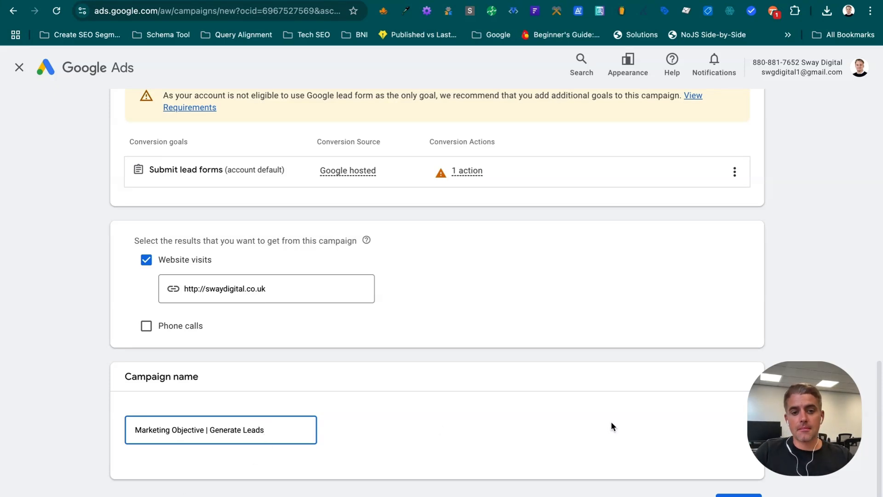
pyautogui.scroll(-1, 611, 422)
pyautogui.click(750, 457)
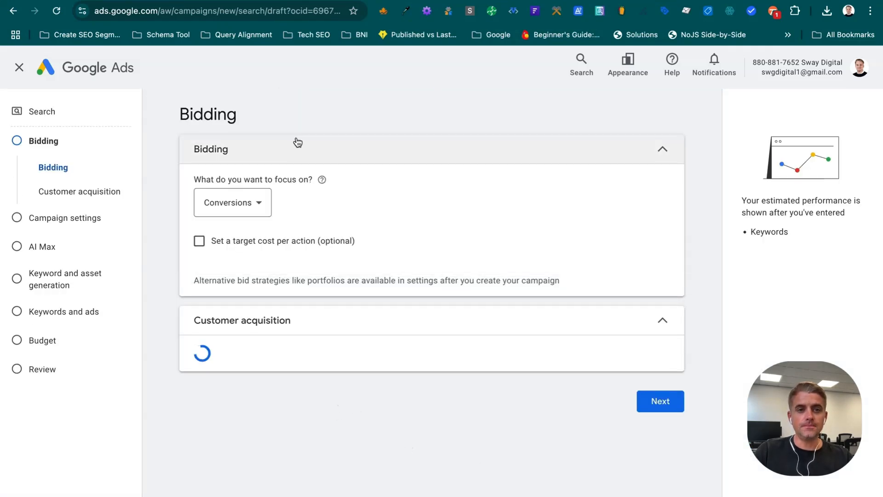
# Step: Switch to the Google Docs guide and examine its section on choosing a bidding goal
pyautogui.click(280, 1)
pyautogui.scroll(-10, 314, 289)
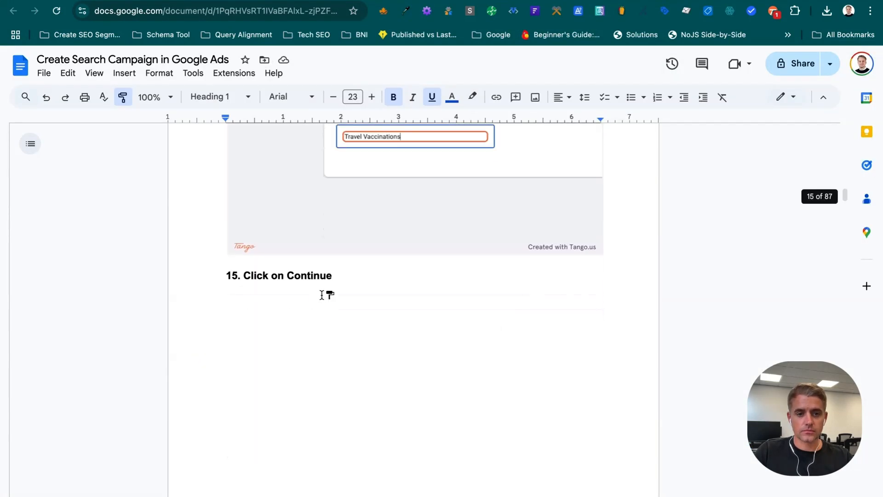
pyautogui.scroll(-8, 320, 295)
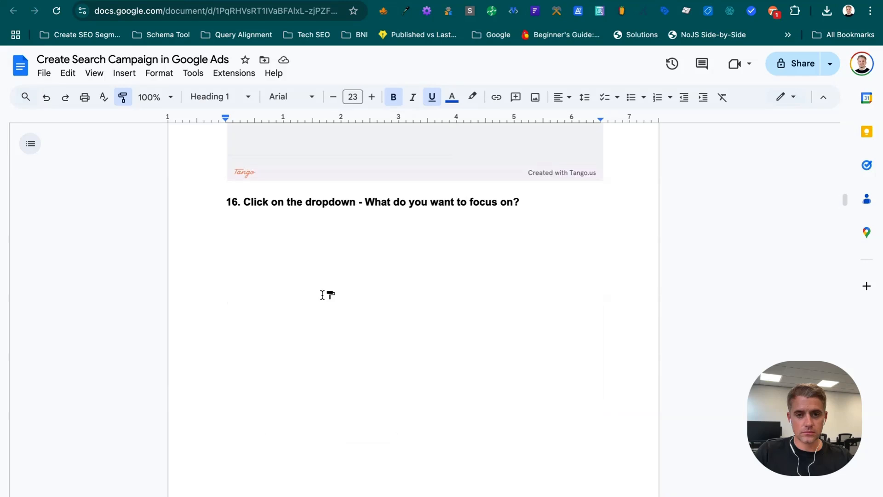
pyautogui.scroll(-5, 320, 295)
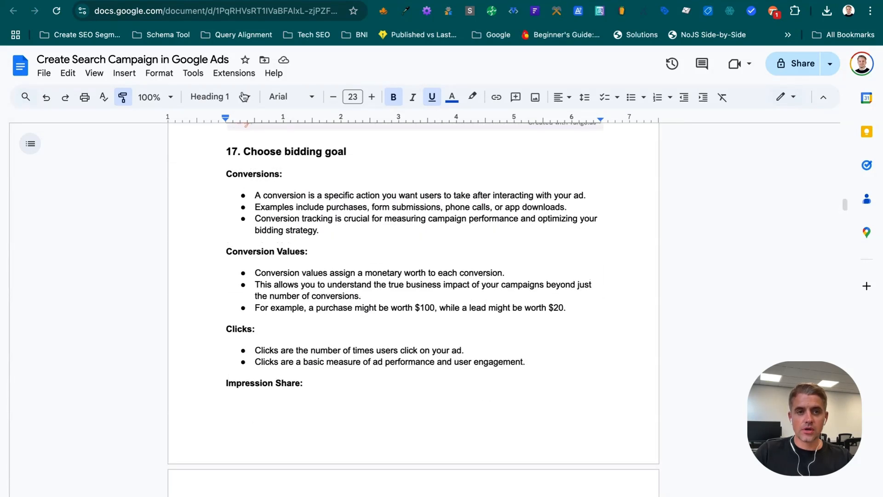
# Step: Back in Google Ads, set the bidding focus to Clicks
pyautogui.click(186, 1)
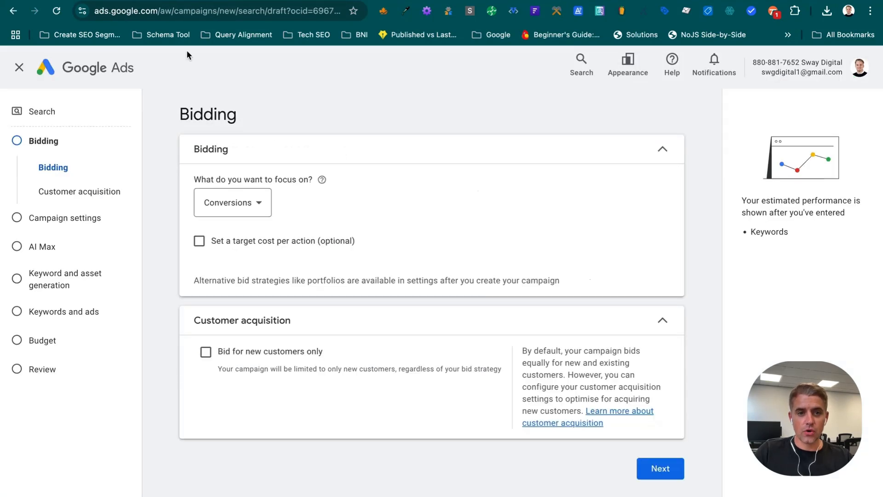
pyautogui.click(272, 203)
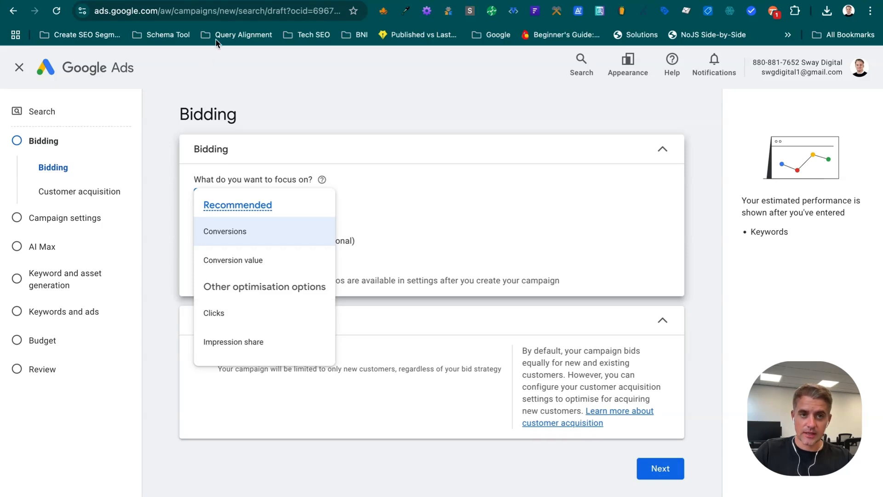
pyautogui.click(241, 1)
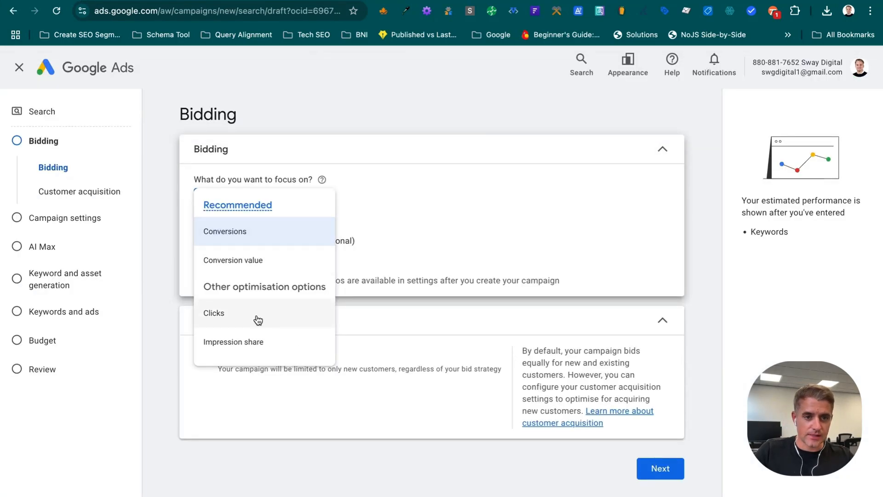
pyautogui.click(250, 319)
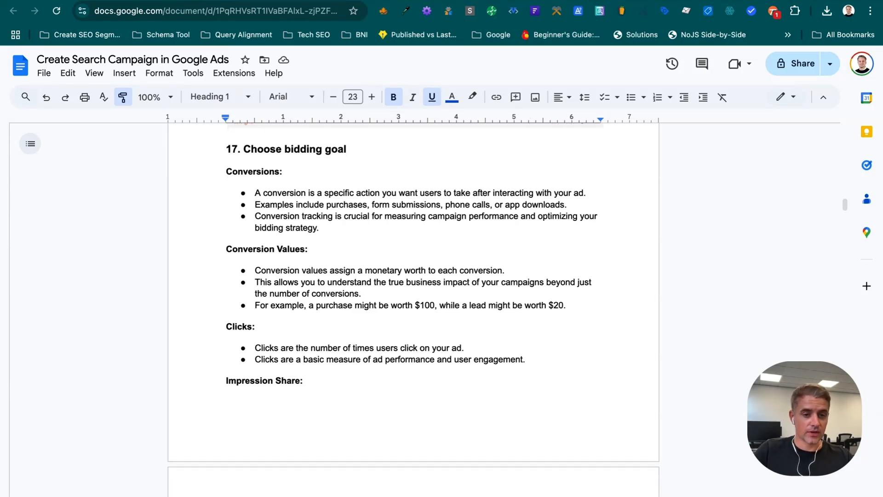
# Step: Check the guide's notes on Clicks and Impression Share, and set the Google Ads bidding focus to Conversions
pyautogui.scroll(-5, 459, 335)
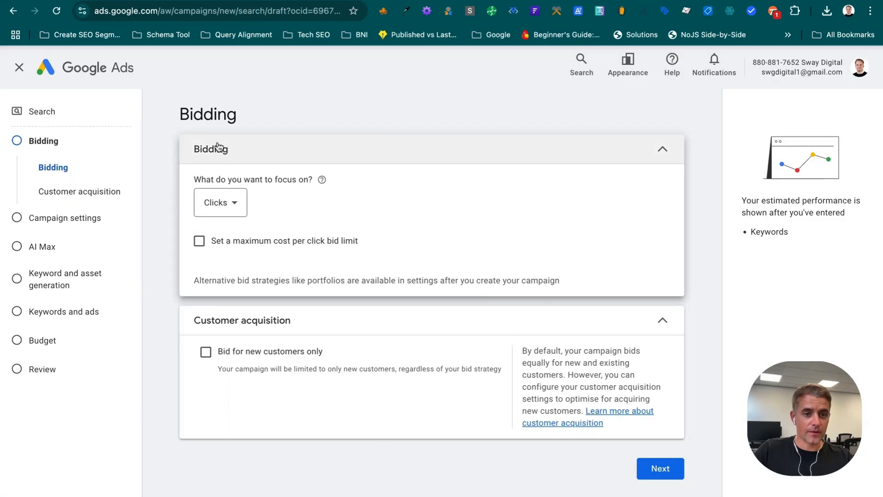
pyautogui.click(218, 209)
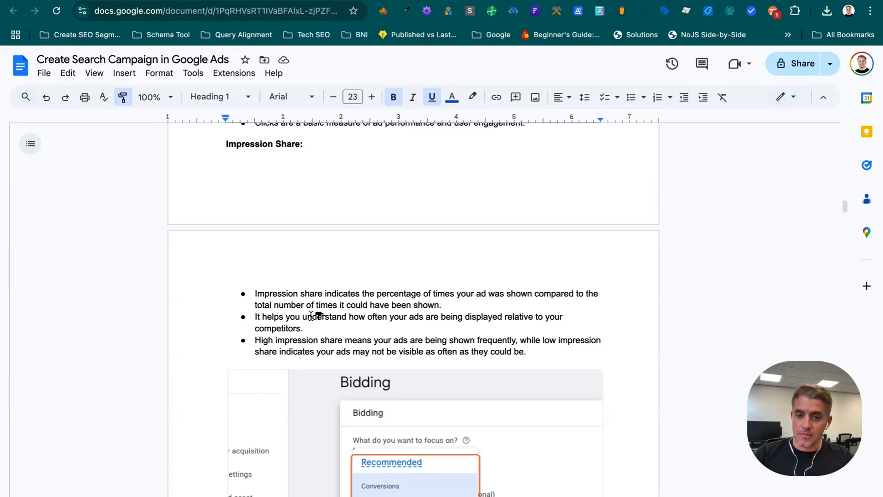
pyautogui.scroll(2, 327, 335)
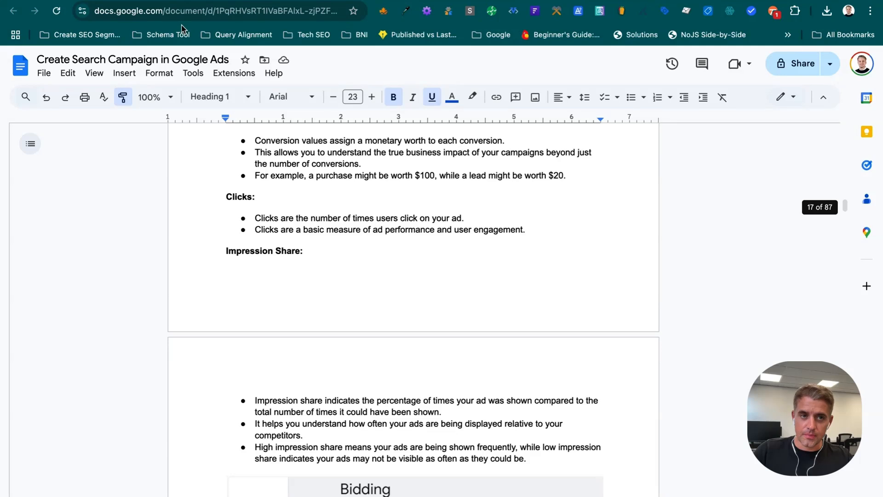
pyautogui.click(174, 1)
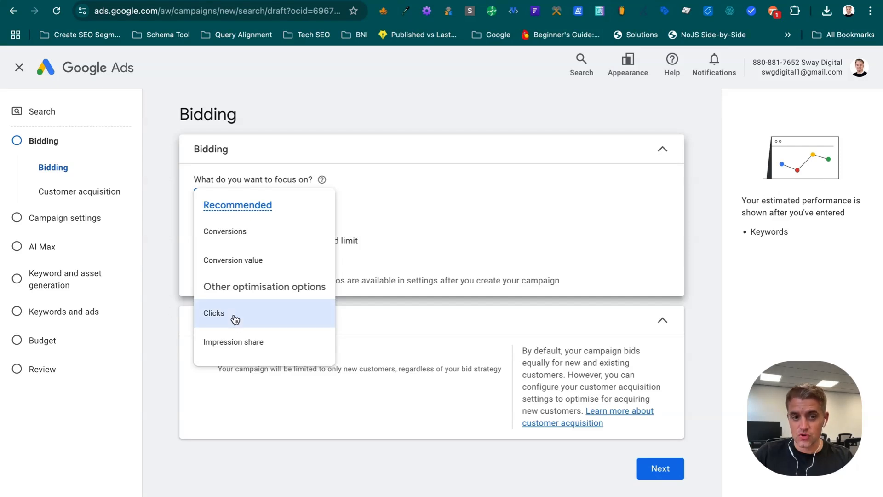
pyautogui.moveTo(224, 317)
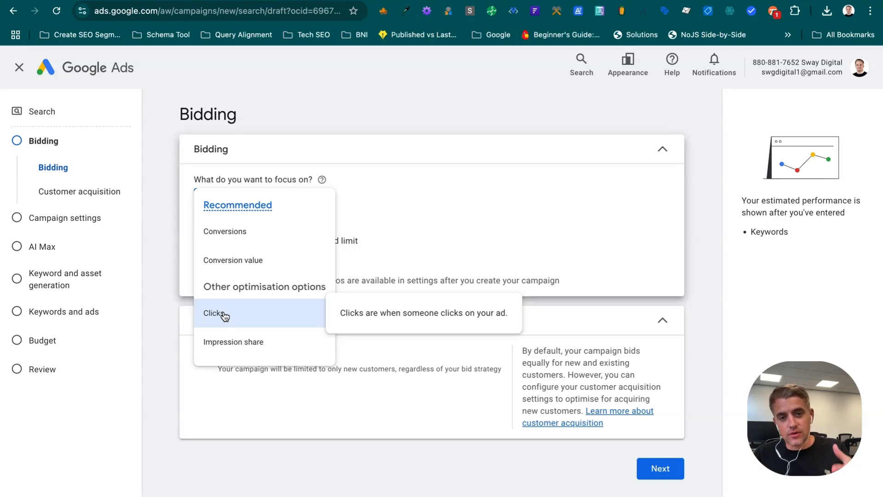
pyautogui.click(242, 238)
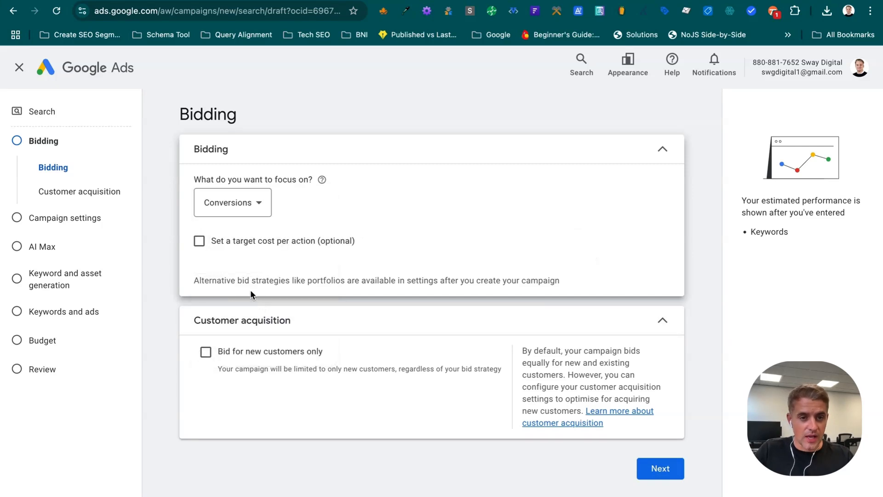
# Step: Turn on the optional target cost per action, and turn it off again
pyautogui.click(199, 240)
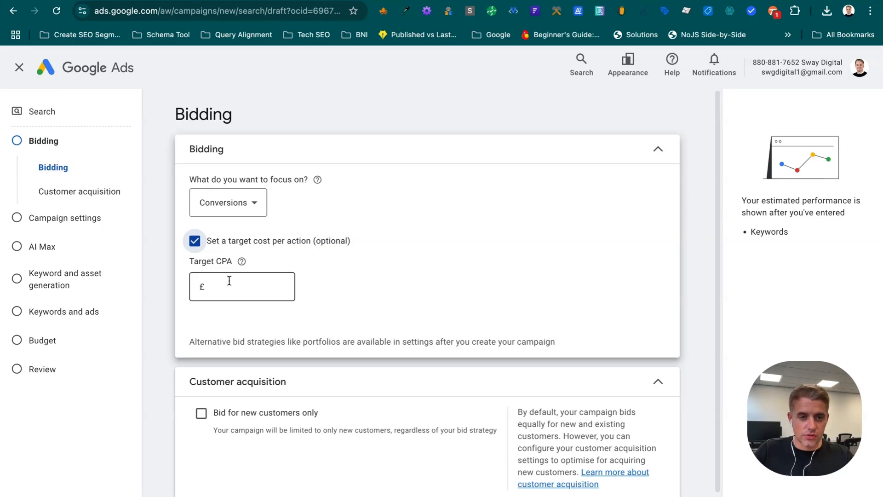
pyautogui.click(196, 240)
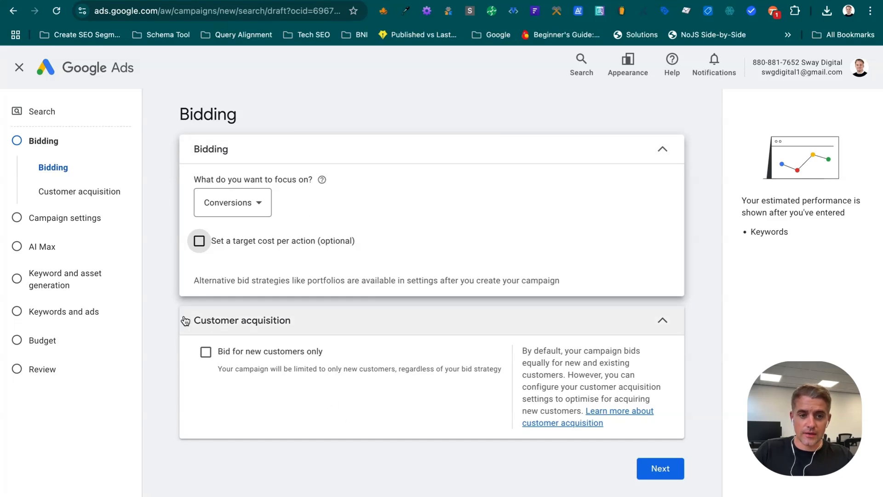
pyautogui.moveTo(185, 320); pyautogui.dragTo(298, 321)
pyautogui.click(234, 331)
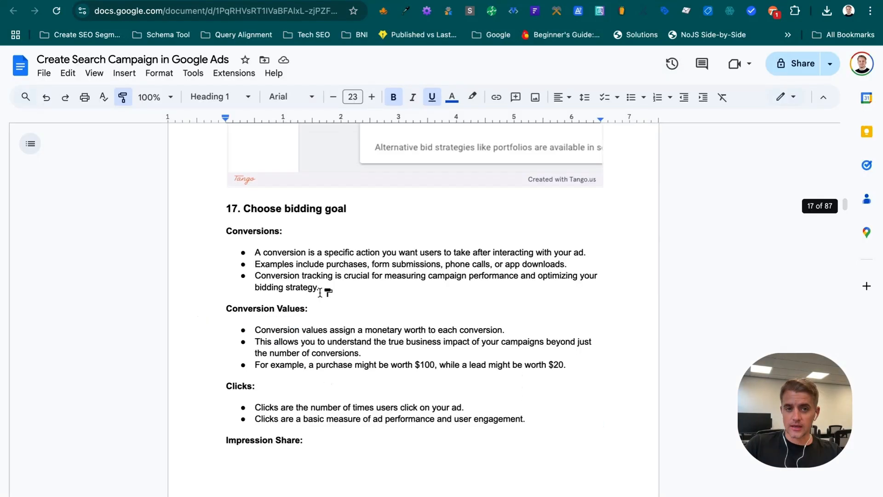
# Step: Examine the guide's bidding goal section and the Google search overview about bidding for new customers only
pyautogui.scroll(-5, 320, 293)
pyautogui.scroll(-3, 320, 292)
pyautogui.scroll(15, 318, 292)
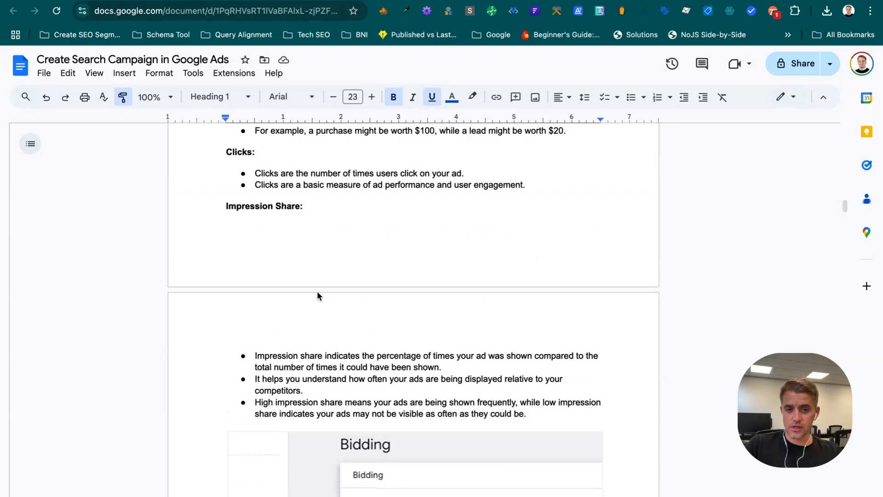
pyautogui.scroll(-1, 318, 293)
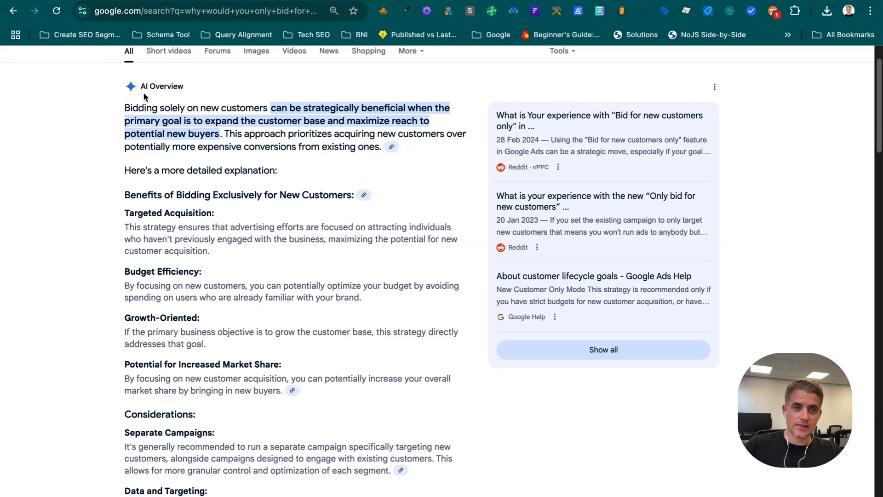
pyautogui.click(101, 1)
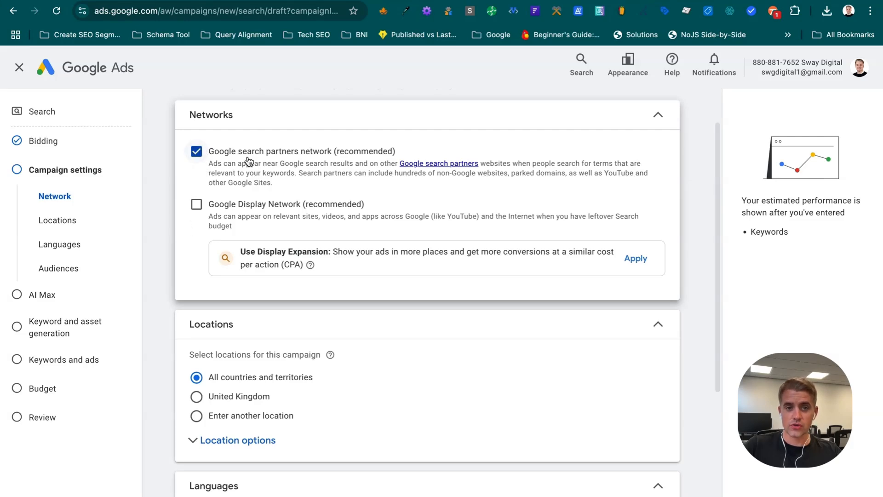
# Step: Return to the Google Docs guide and examine its step on the Search, Display and search partner networks
pyautogui.click(271, 1)
pyautogui.scroll(-2, 293, 379)
pyautogui.scroll(-12, 293, 379)
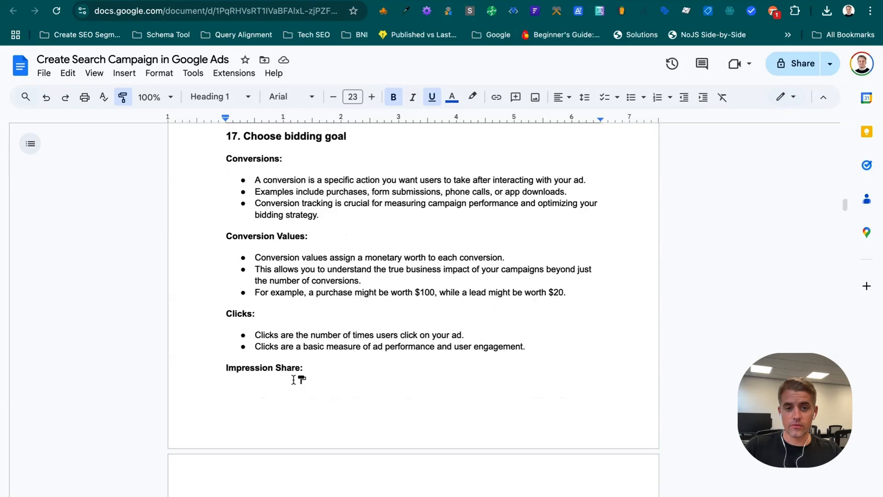
pyautogui.scroll(-8, 291, 380)
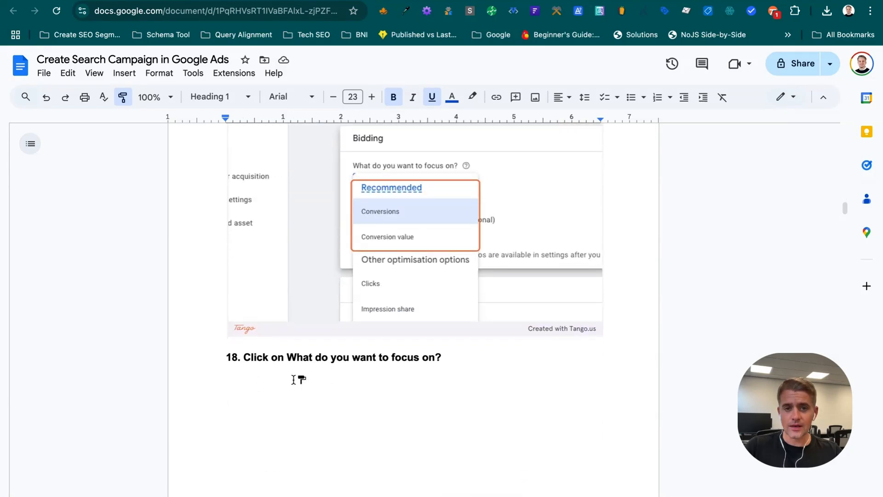
pyautogui.scroll(7, 291, 381)
pyautogui.scroll(6, 293, 379)
pyautogui.scroll(-15, 293, 379)
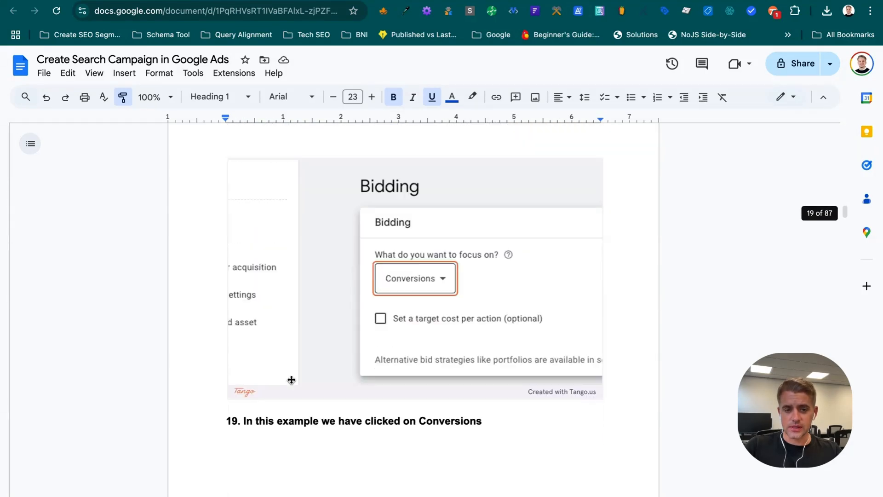
pyautogui.scroll(-4, 293, 379)
pyautogui.scroll(1, 293, 379)
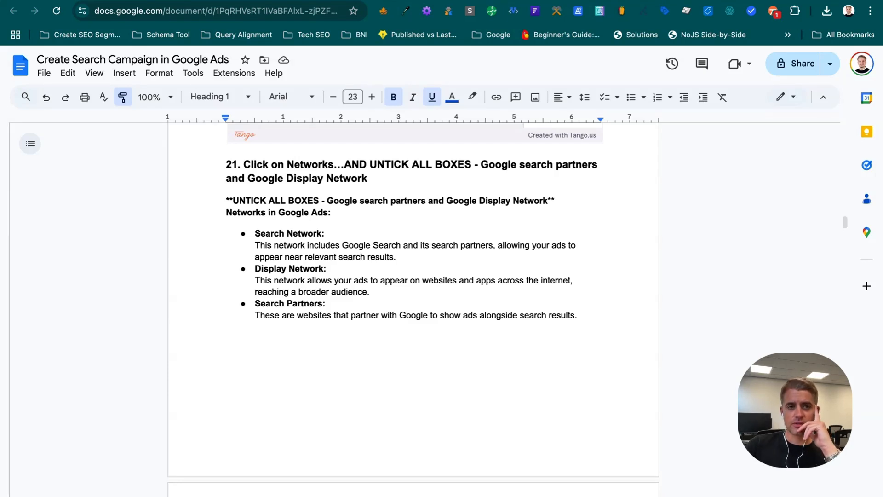
# Step: Back in Google Ads, exclude the Google search partners network from the campaign
pyautogui.click(276, 1)
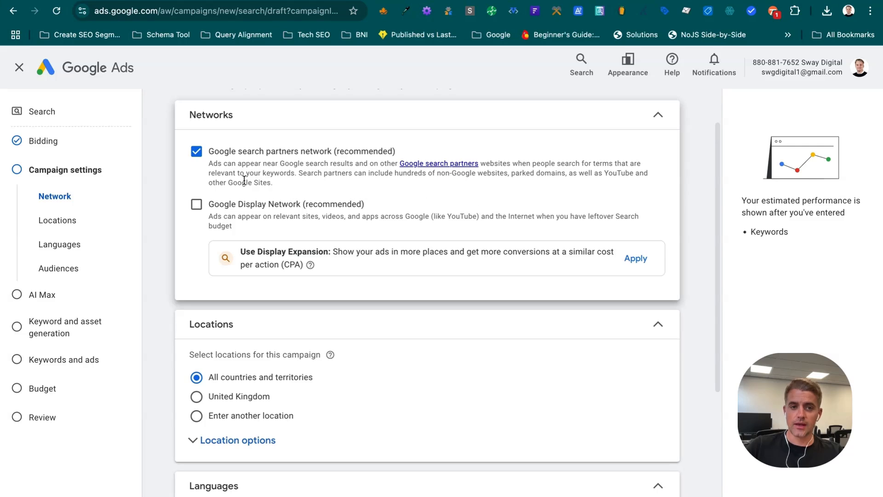
pyautogui.click(195, 154)
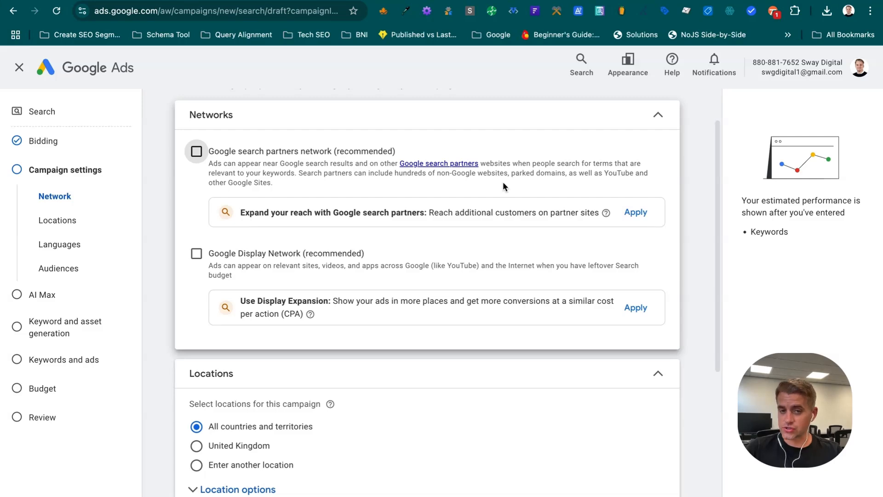
pyautogui.scroll(-1, 414, 336)
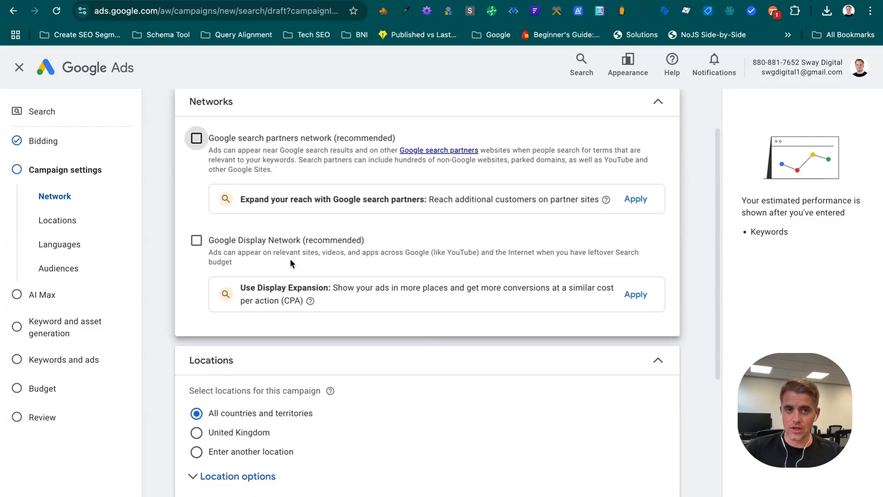
# Step: Examine the Google Docs guide's step on setting campaign locations
pyautogui.click(229, 1)
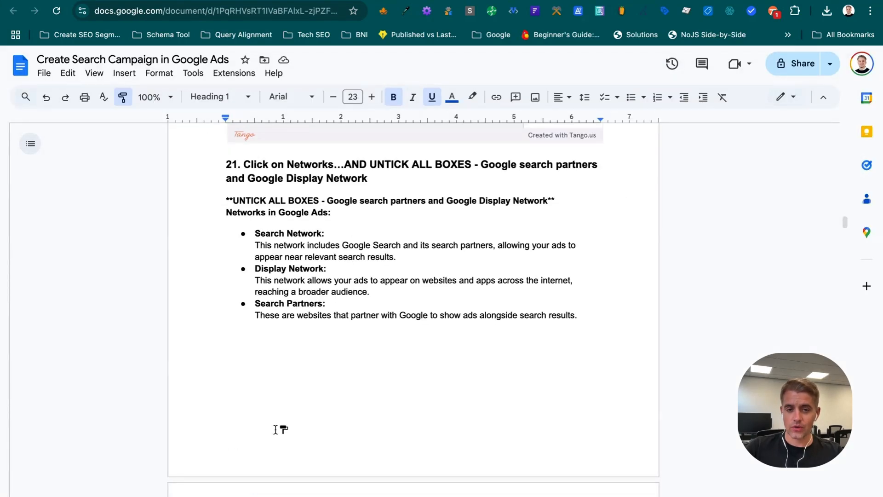
pyautogui.scroll(-8, 275, 429)
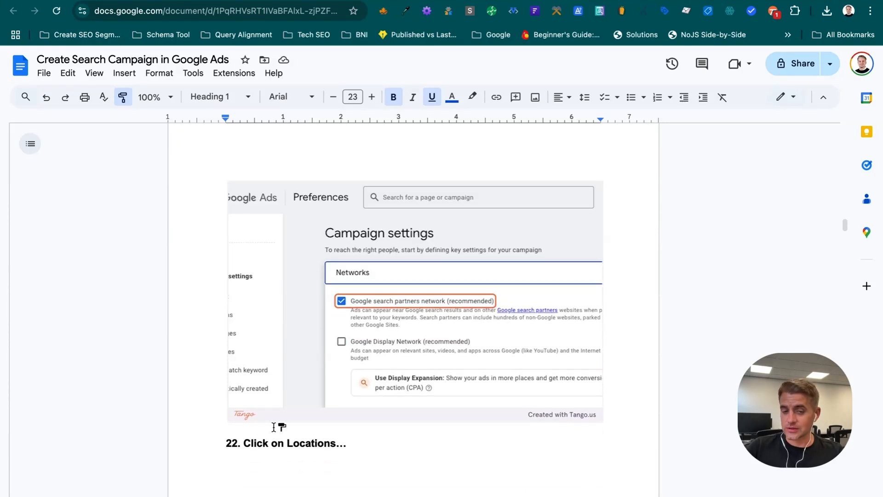
pyautogui.scroll(-10, 309, 321)
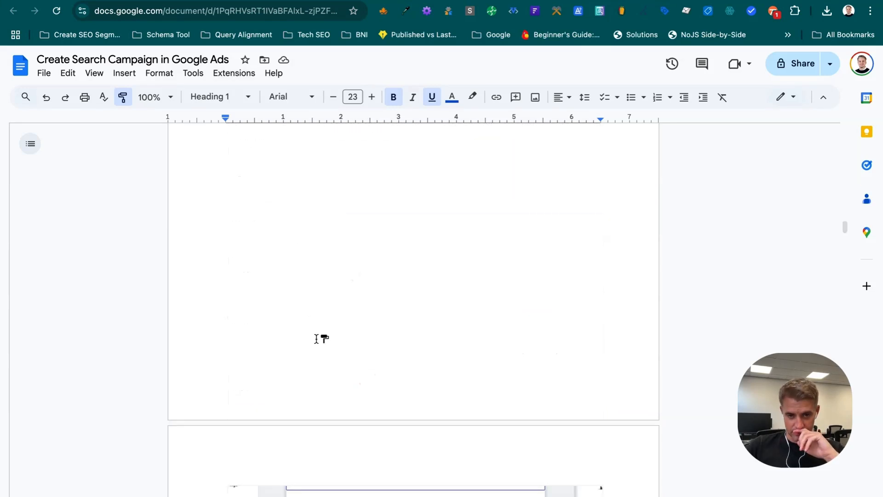
pyautogui.scroll(-3, 202, 417)
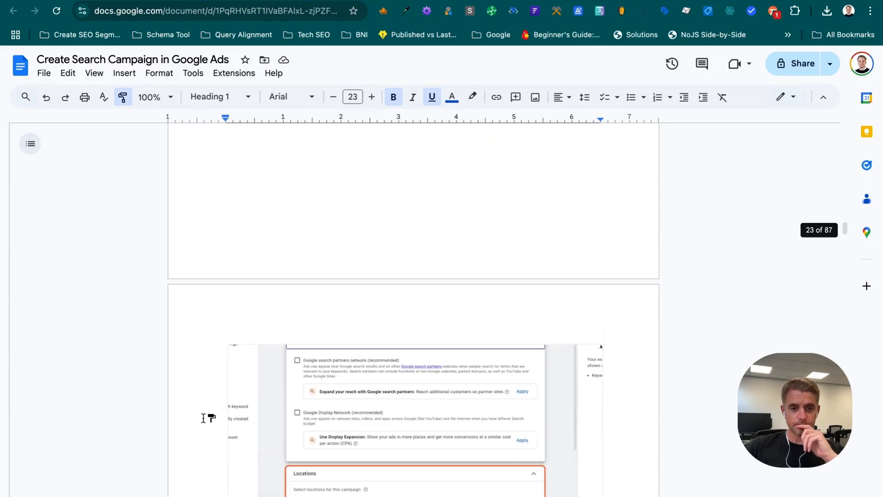
pyautogui.scroll(-4, 203, 418)
# Step: Switch back to Google Ads, expand the campaign's location options and target United Kingdom
pyautogui.click(247, 0)
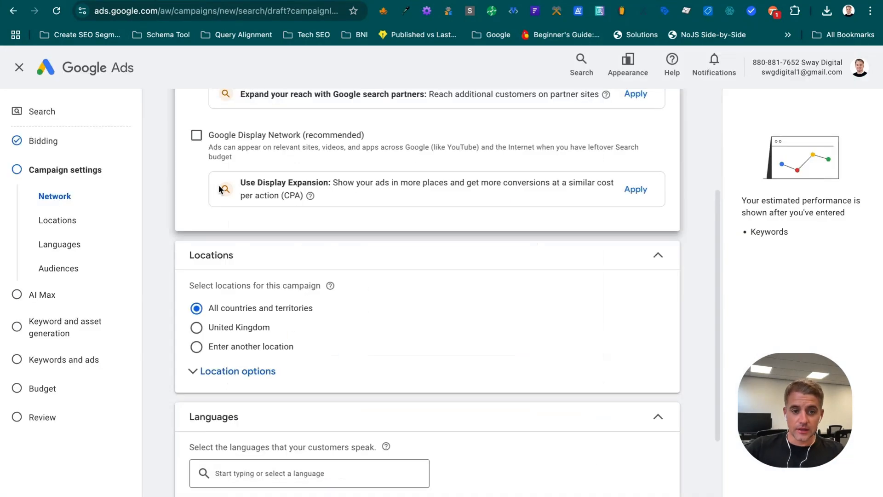
pyautogui.click(247, 372)
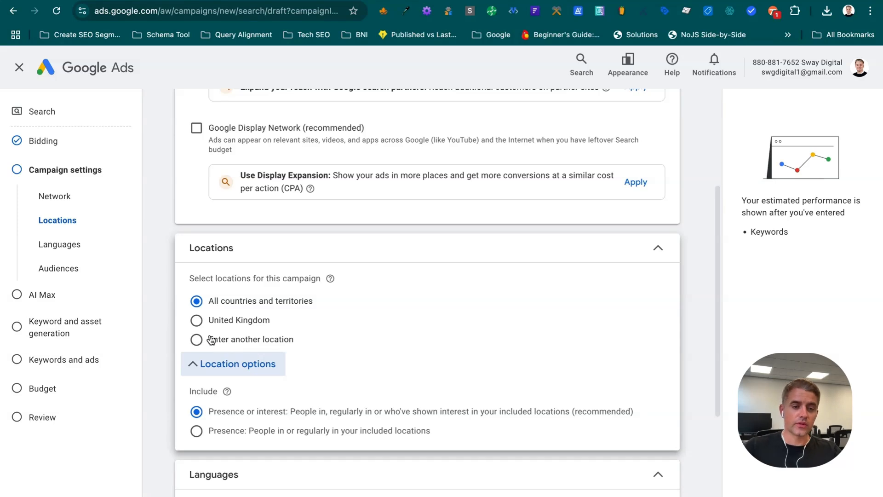
pyautogui.click(196, 322)
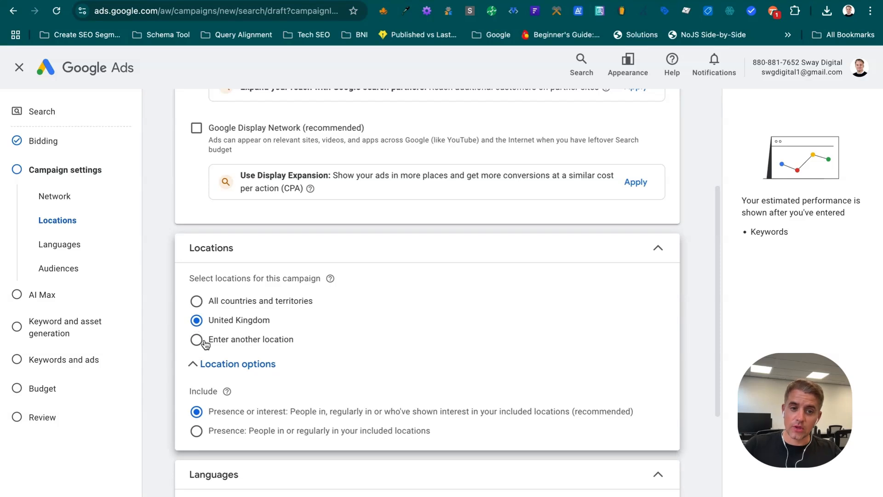
# Step: Try including Manchester, England, United Kingdom as a custom location, and return the campaign's location targeting to United Kingdom
pyautogui.click(197, 339)
pyautogui.click(260, 377)
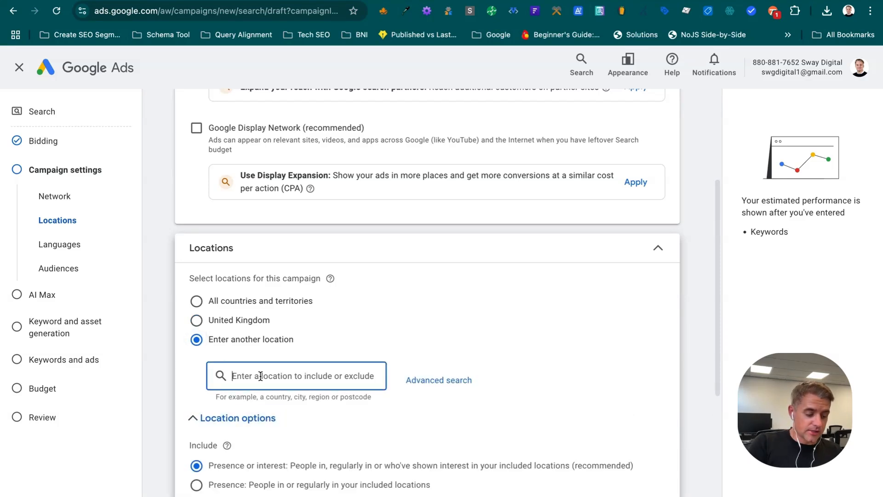
pyautogui.write('manc')
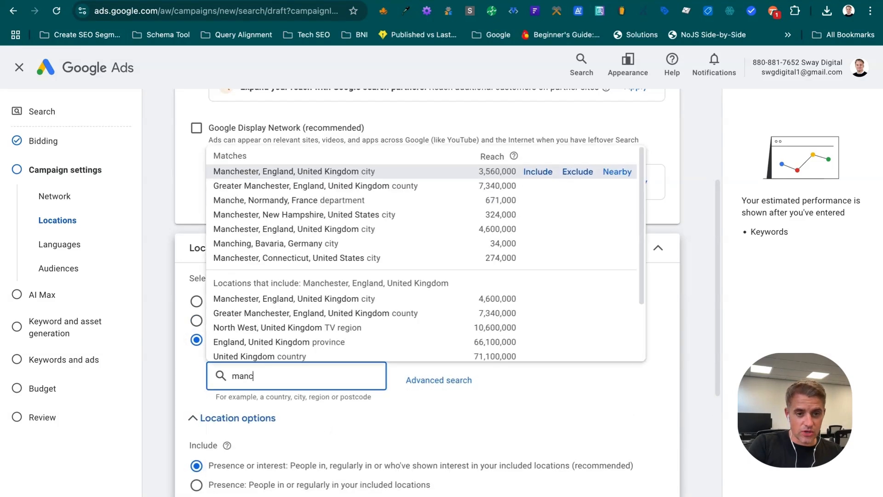
pyautogui.click(531, 171)
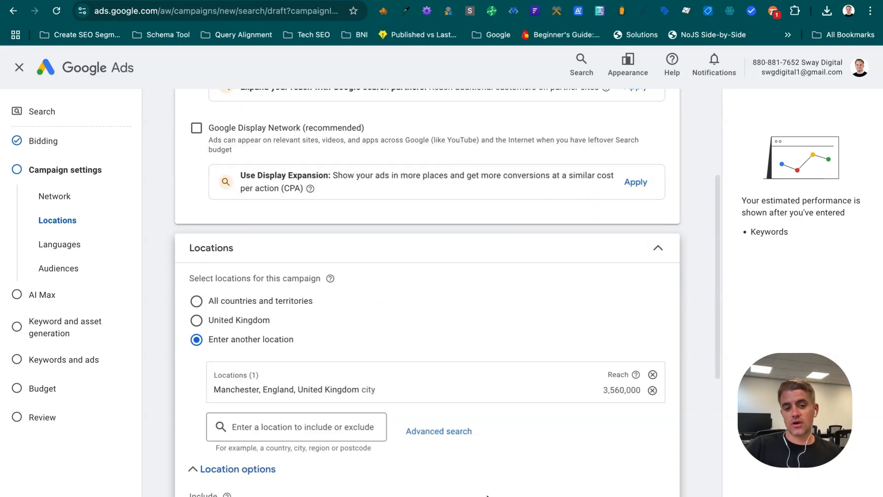
pyautogui.click(653, 390)
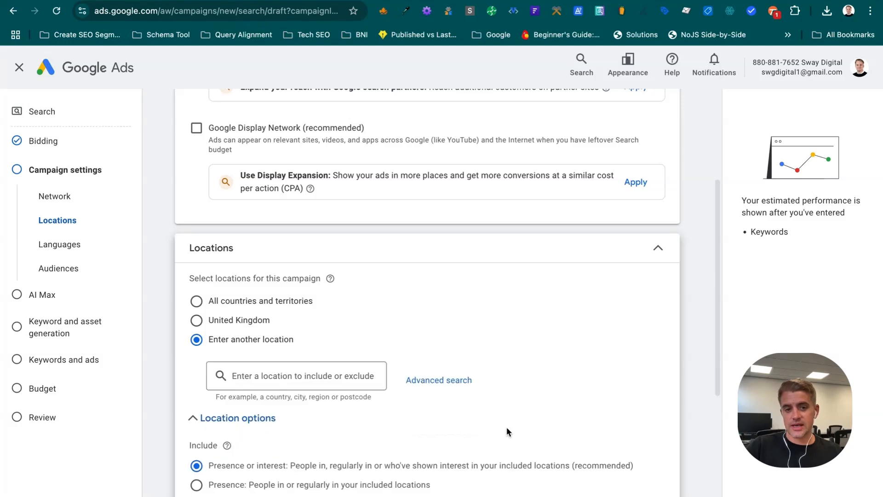
pyautogui.click(197, 320)
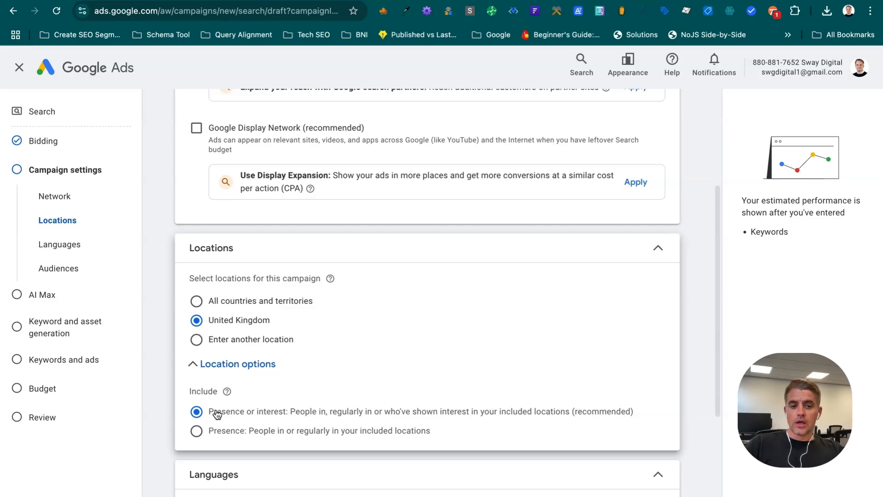
# Step: Return to the Google Docs guide and examine its steps on location options and Presence versus Presence or interest
pyautogui.click(264, 1)
pyautogui.scroll(-15, 357, 379)
pyautogui.scroll(-5, 360, 378)
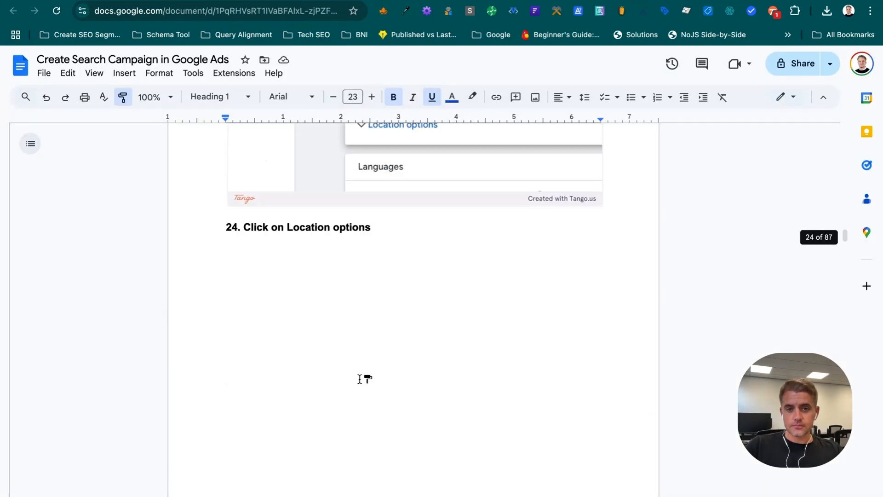
pyautogui.scroll(-1, 361, 380)
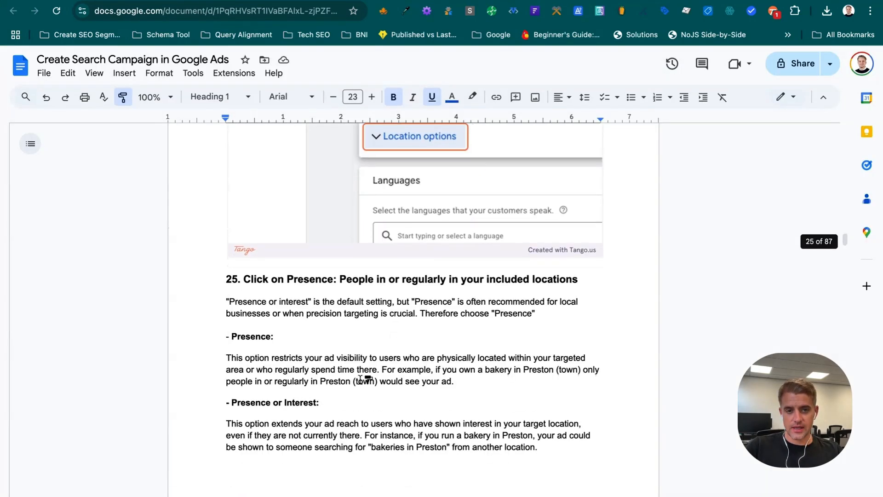
pyautogui.scroll(5, 287, 398)
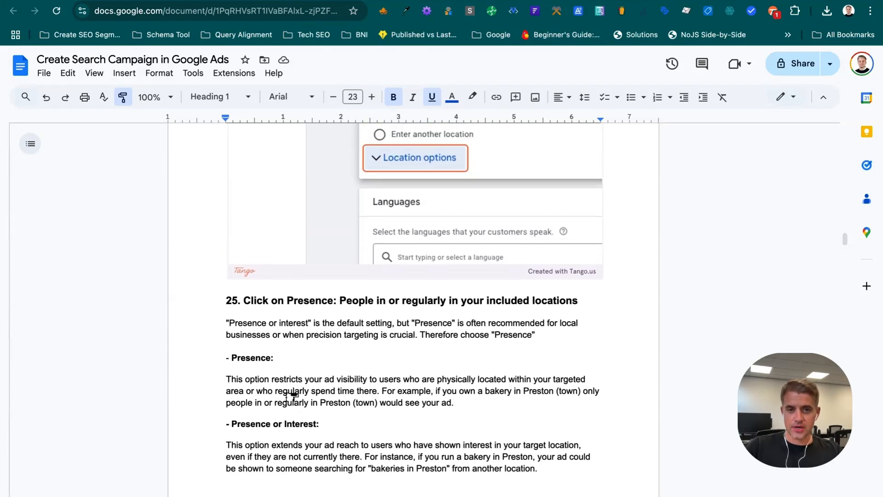
pyautogui.scroll(-5, 287, 393)
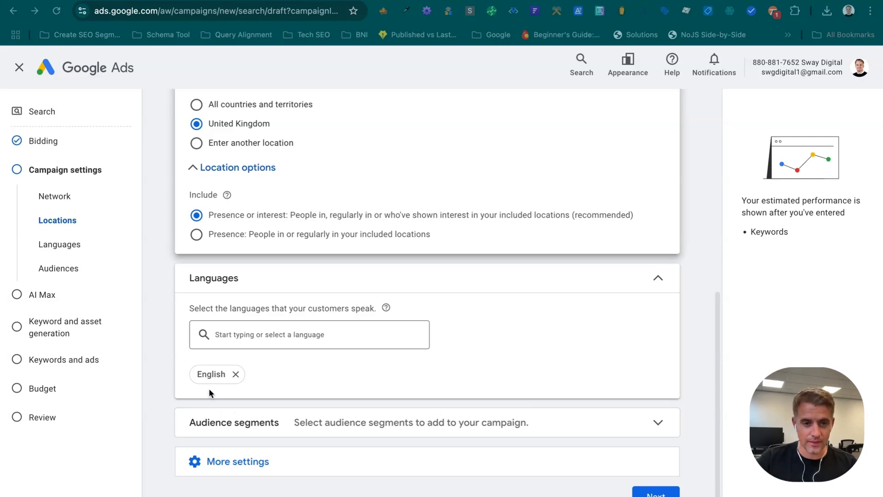
# Step: Check the campaign's language selection in Google Ads and open the audience segments for browsing by category
pyautogui.click(233, 340)
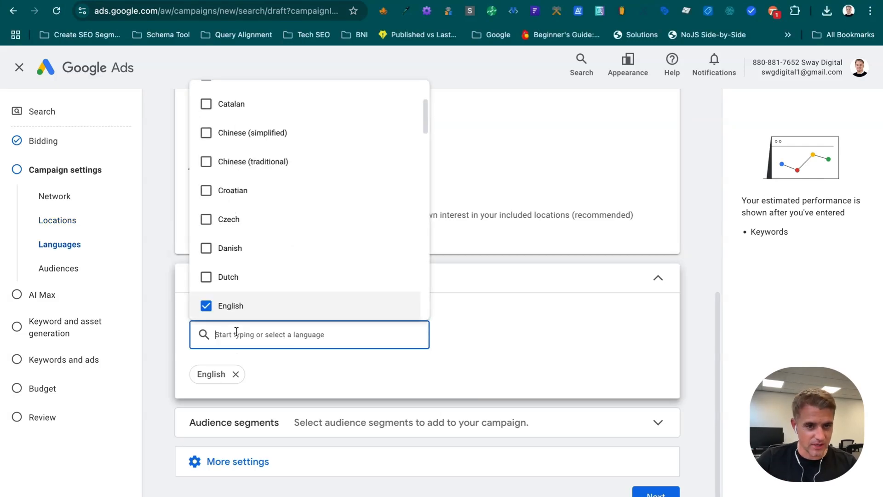
pyautogui.click(509, 388)
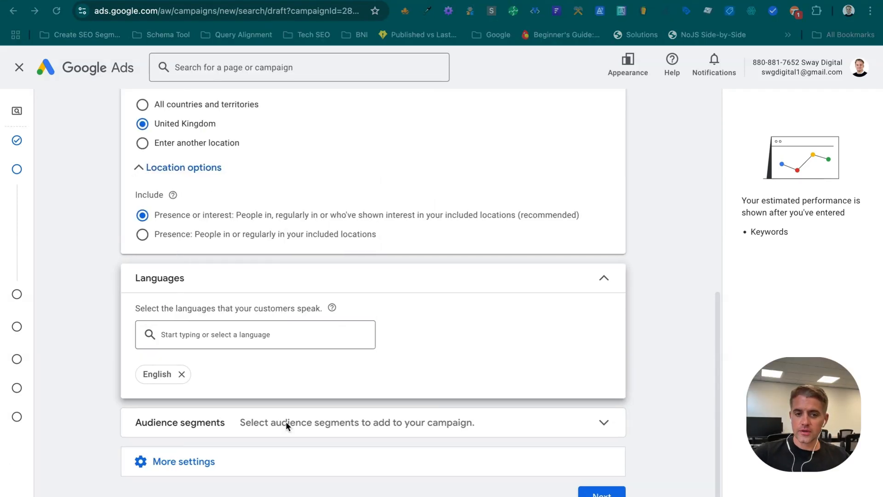
pyautogui.click(285, 422)
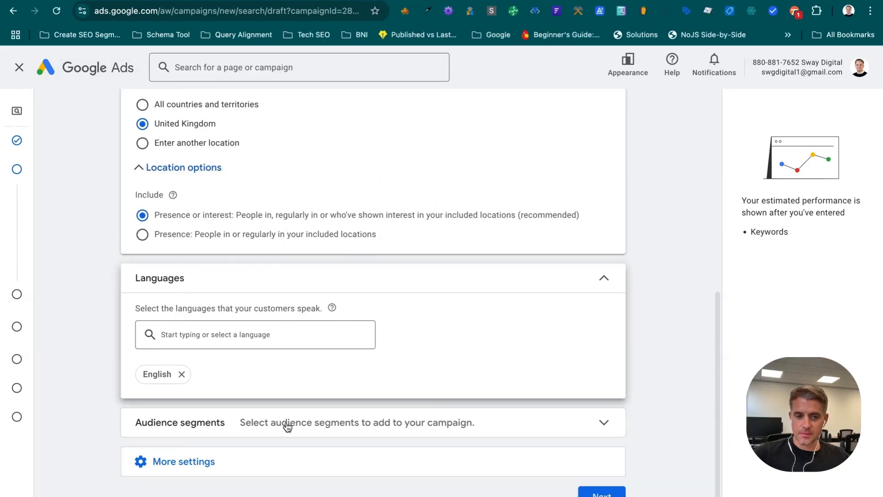
pyautogui.click(340, 424)
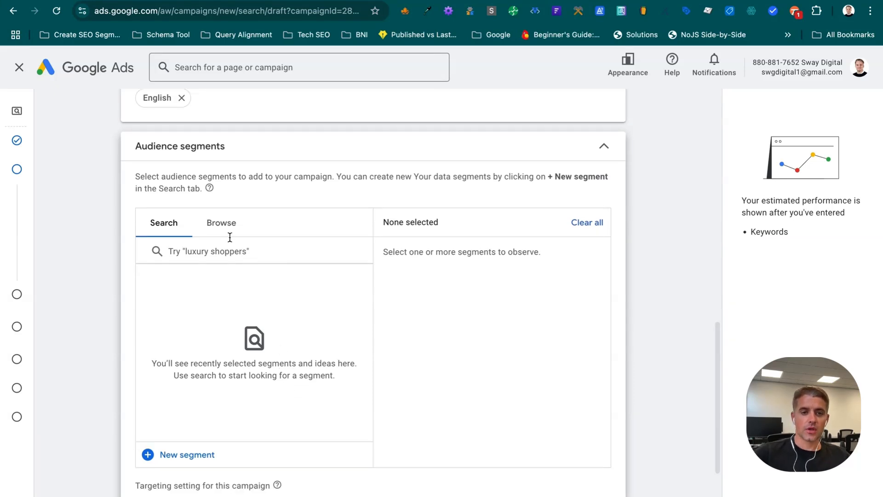
pyautogui.click(204, 216)
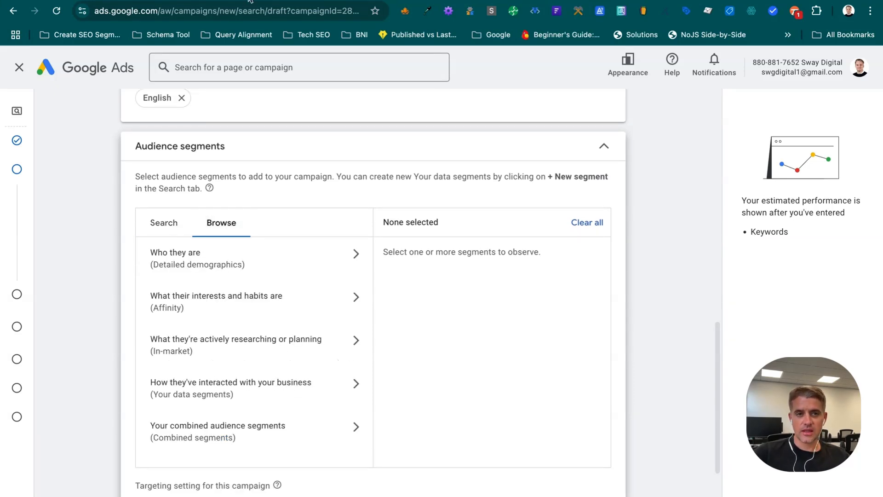
# Step: Switch to the Google Docs guide and examine its steps on opening and browsing audience segments
pyautogui.hotkey('ctrl', 'Tab')
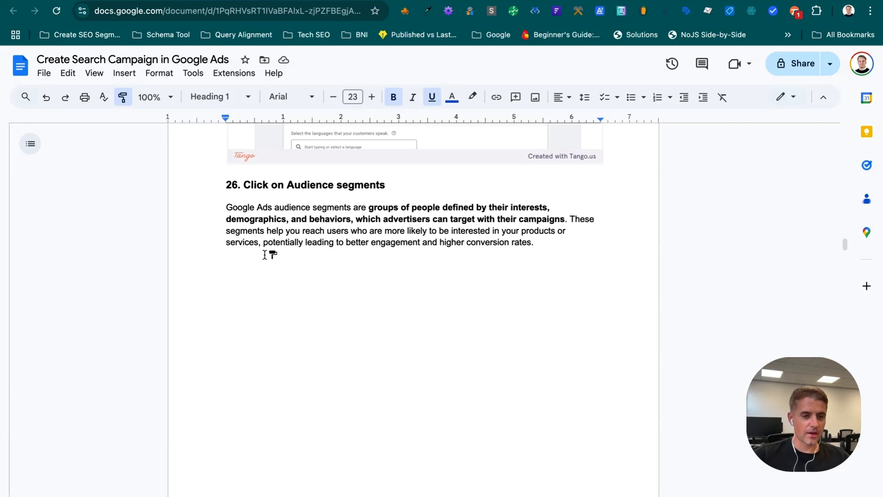
pyautogui.scroll(-5, 298, 260)
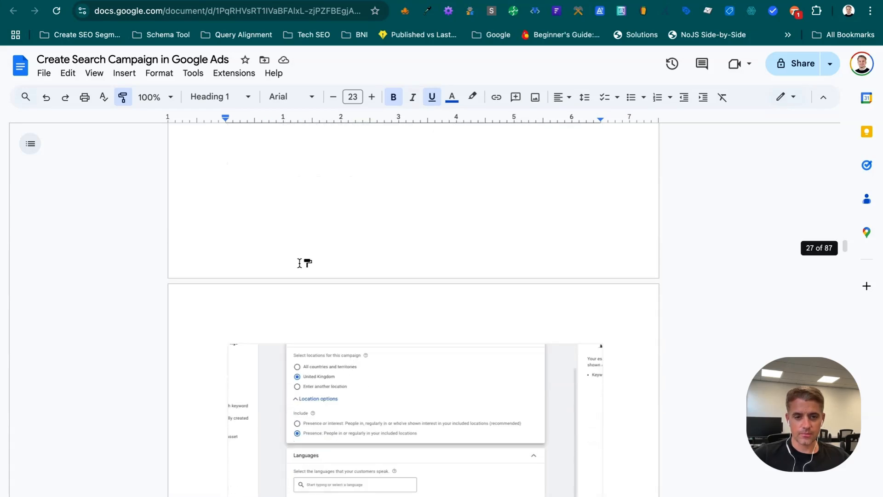
pyautogui.scroll(8, 299, 262)
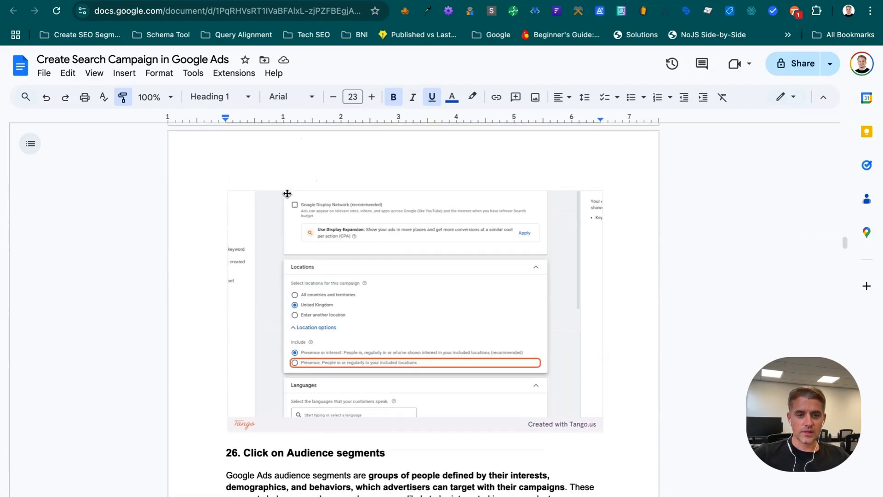
pyautogui.scroll(-8, 287, 193)
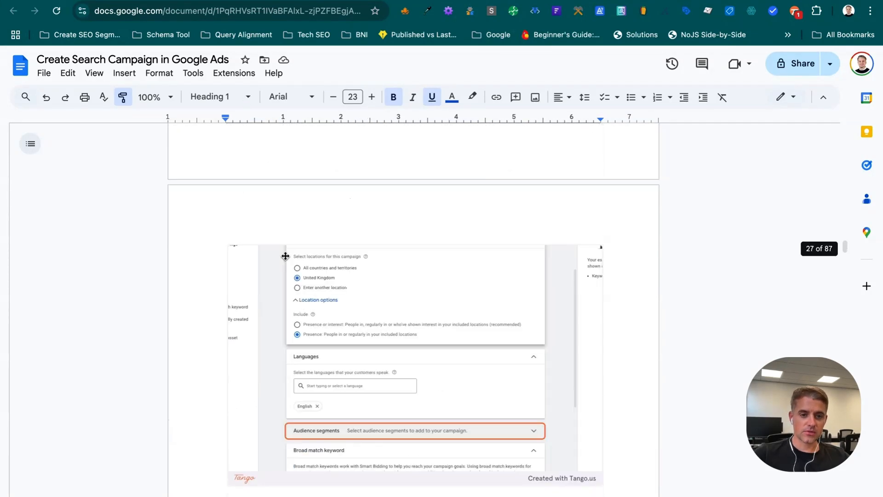
pyautogui.scroll(-10, 285, 256)
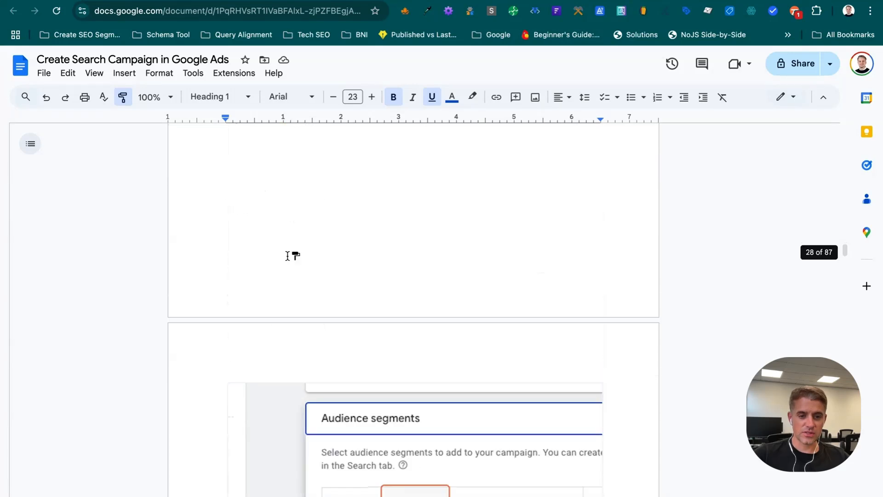
pyautogui.scroll(-10, 288, 256)
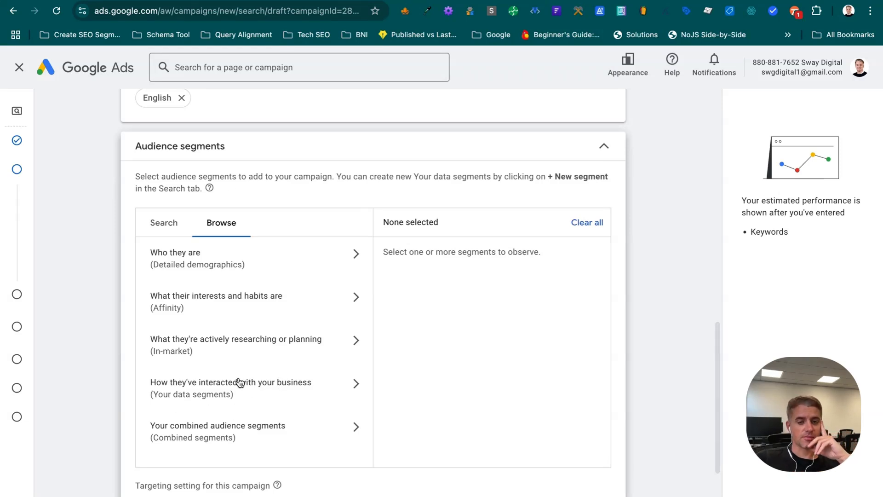
# Step: Compare the guide's explanation of audience segment types with the segment categories offered in Google Ads
pyautogui.click(220, 0)
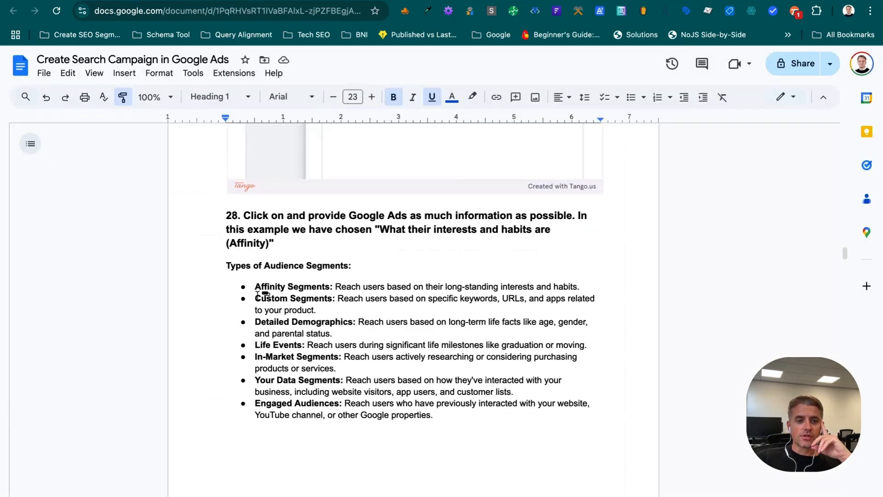
pyautogui.click(177, 0)
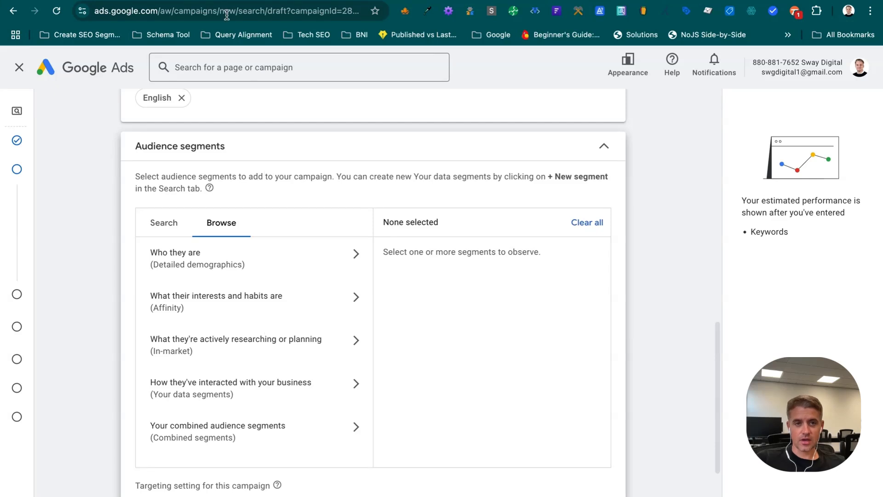
pyautogui.click(220, 1)
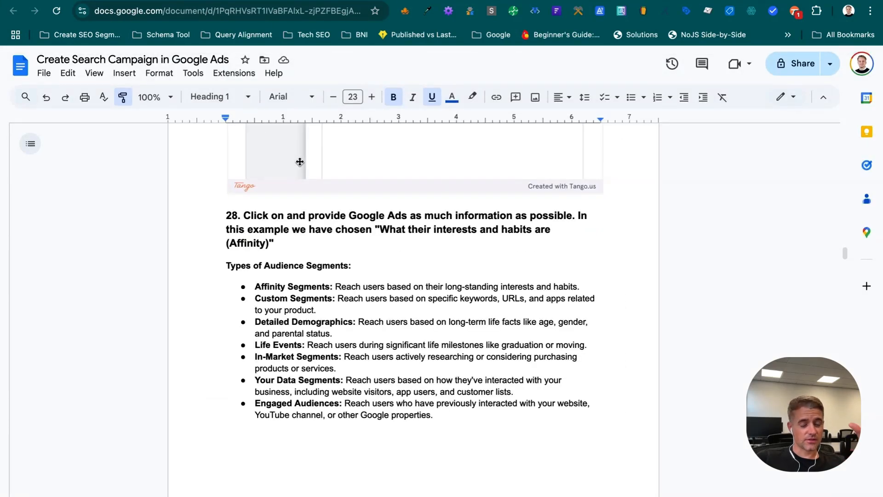
pyautogui.click(145, 1)
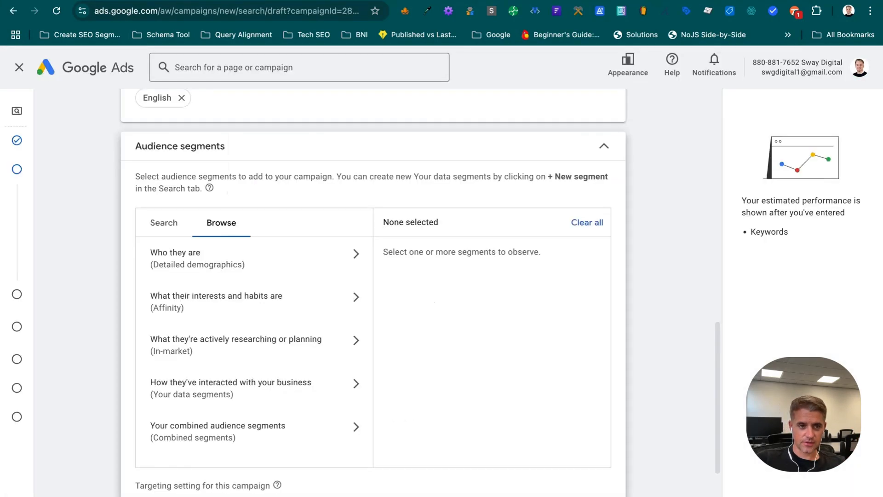
pyautogui.click(212, 0)
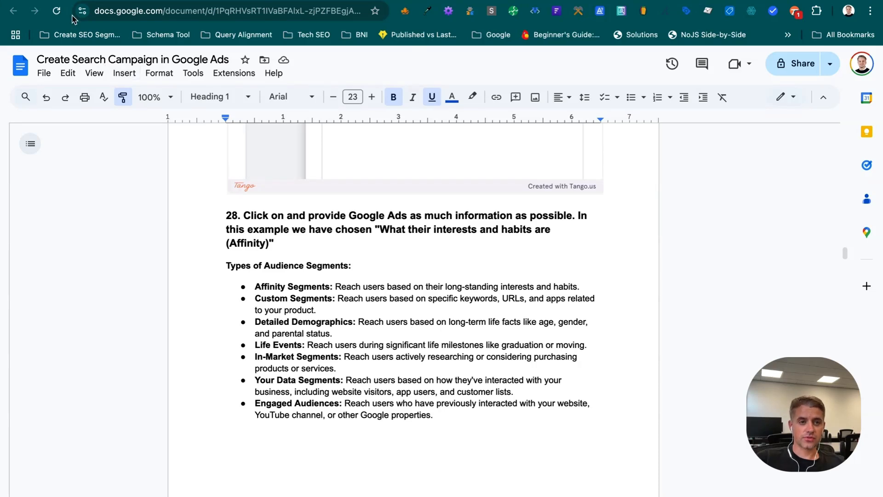
pyautogui.click(95, 0)
pyautogui.click(212, 0)
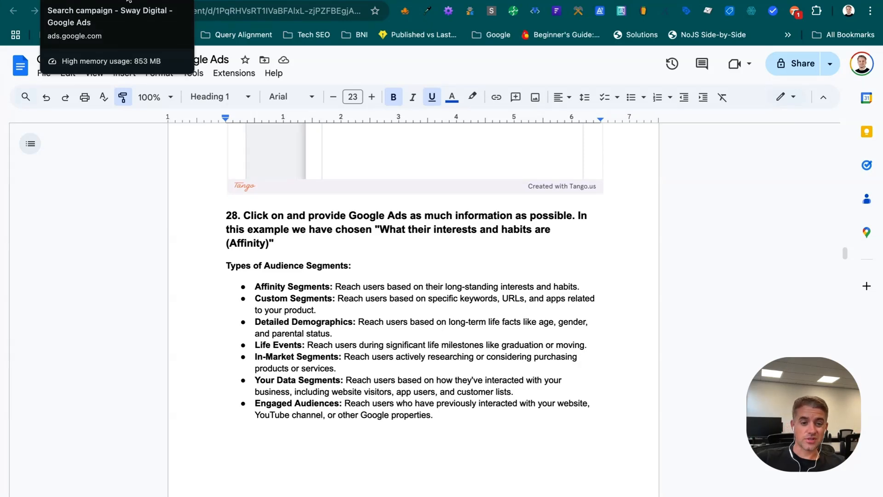
pyautogui.click(128, 1)
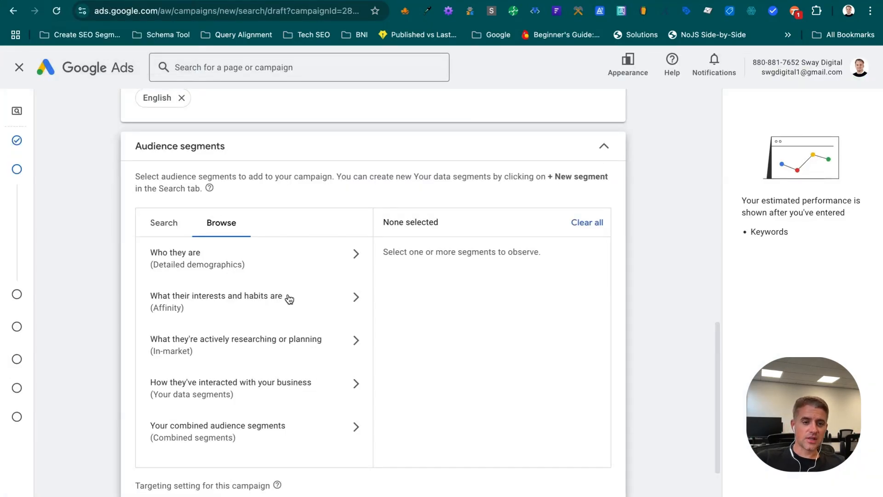
pyautogui.click(212, 1)
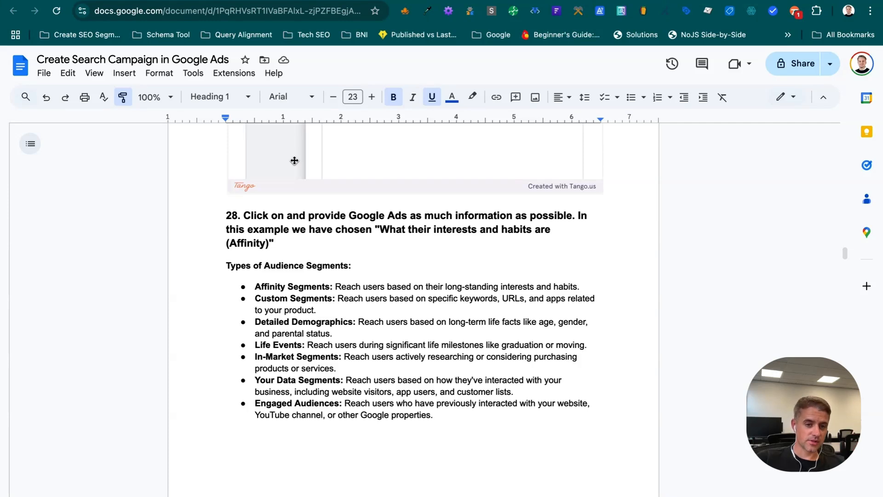
pyautogui.click(128, 1)
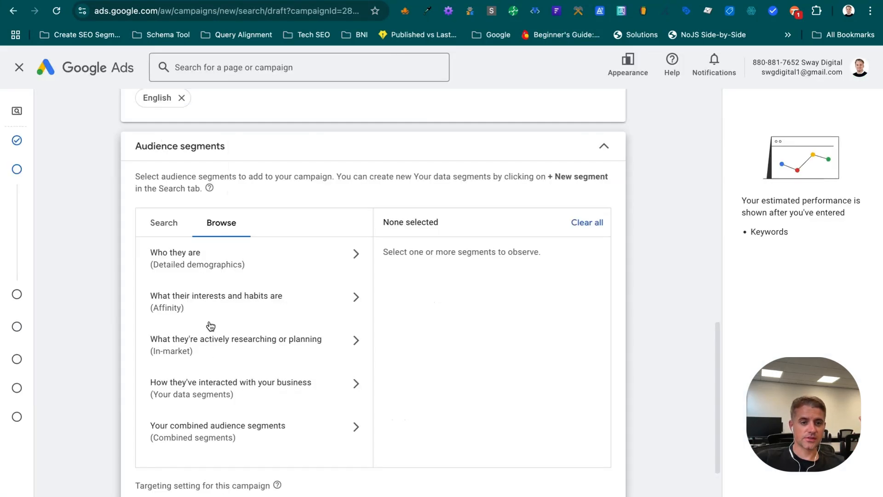
# Step: Check which audience segments are offered under How they've interacted with your business and Who they are
pyautogui.click(316, 398)
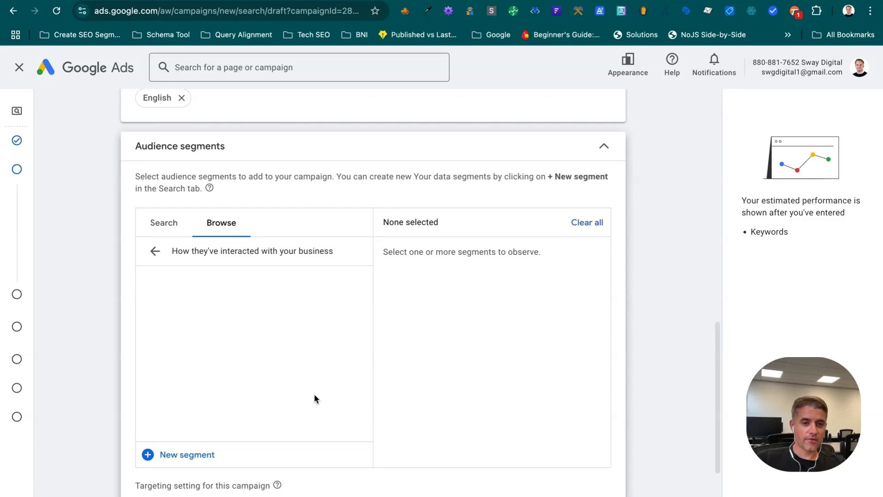
pyautogui.click(155, 251)
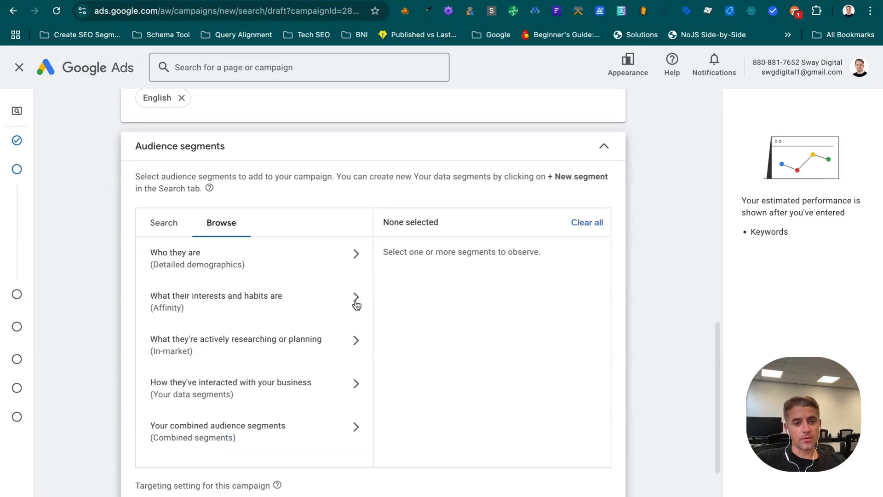
pyautogui.click(345, 245)
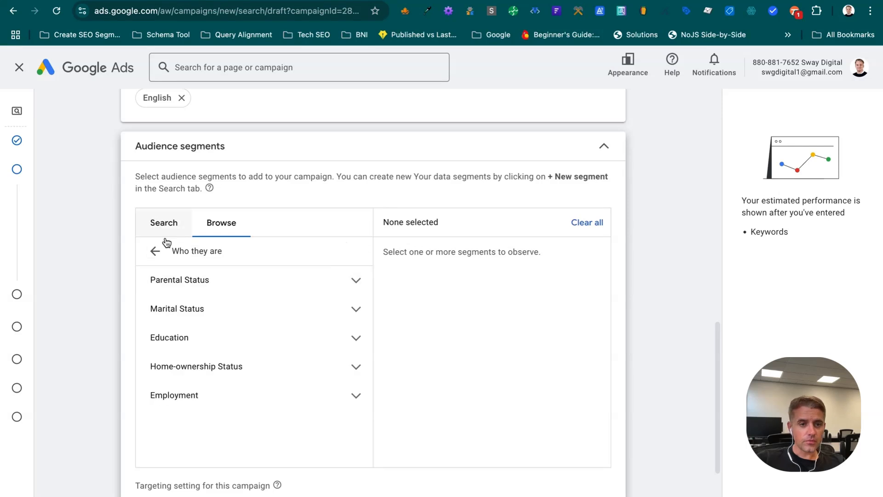
pyautogui.click(155, 261)
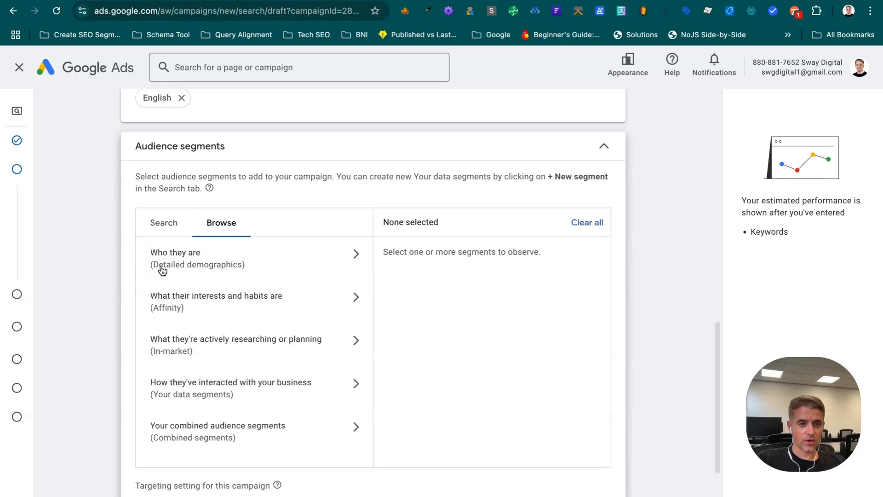
# Step: Examine the detailed demographics segments for parental status, marital status, education, home-ownership and employment
pyautogui.click(316, 269)
pyautogui.click(260, 283)
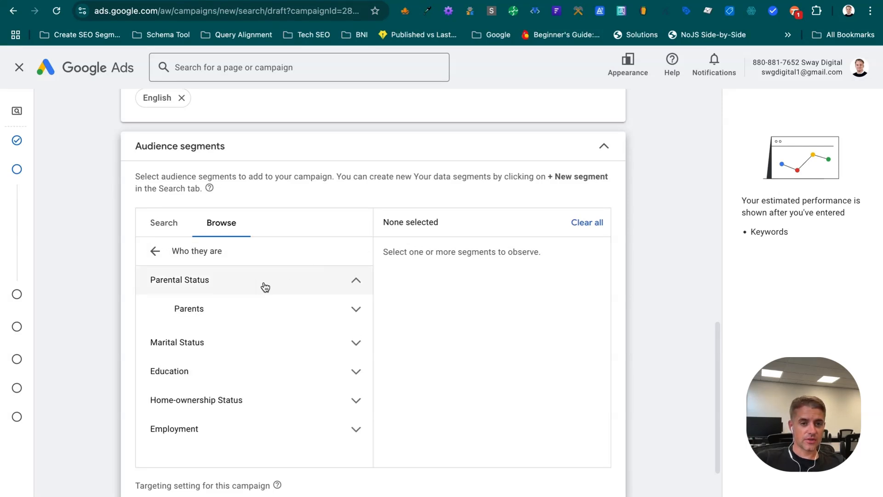
pyautogui.click(285, 343)
pyautogui.scroll(-3, 319, 381)
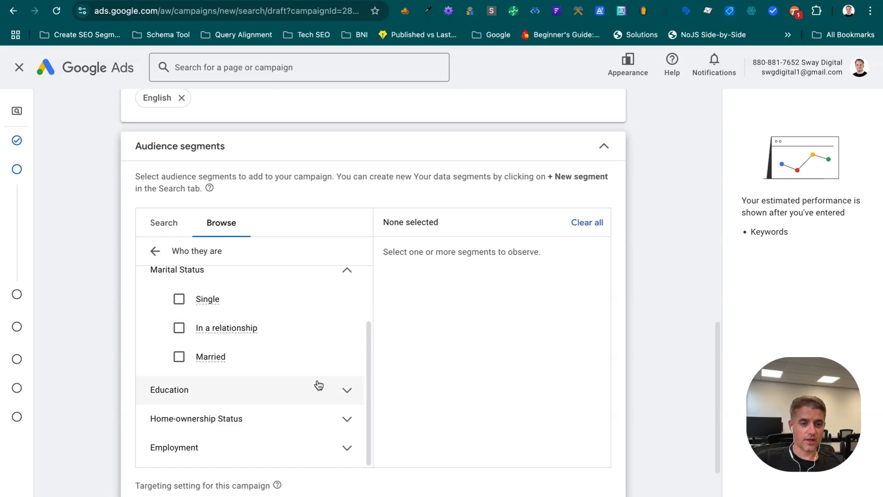
pyautogui.click(317, 386)
pyautogui.scroll(-1, 319, 384)
pyautogui.click(316, 391)
pyautogui.scroll(-2, 318, 386)
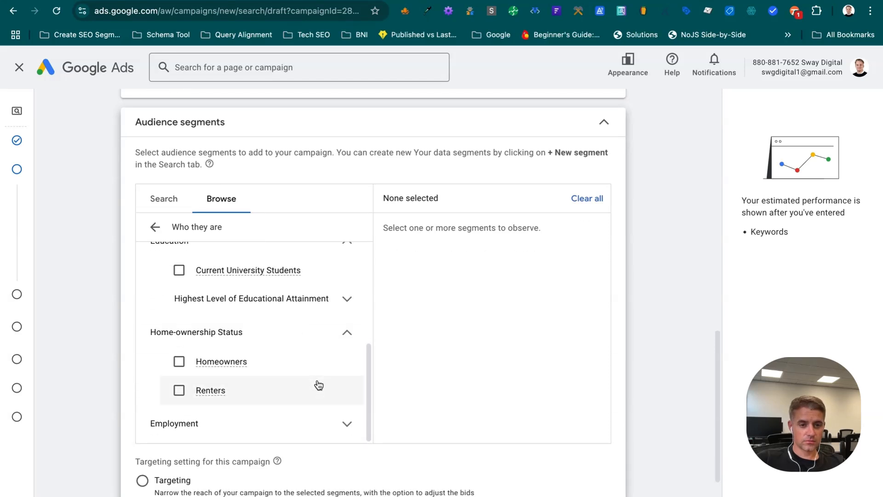
pyautogui.scroll(4, 317, 384)
pyautogui.scroll(-4, 315, 394)
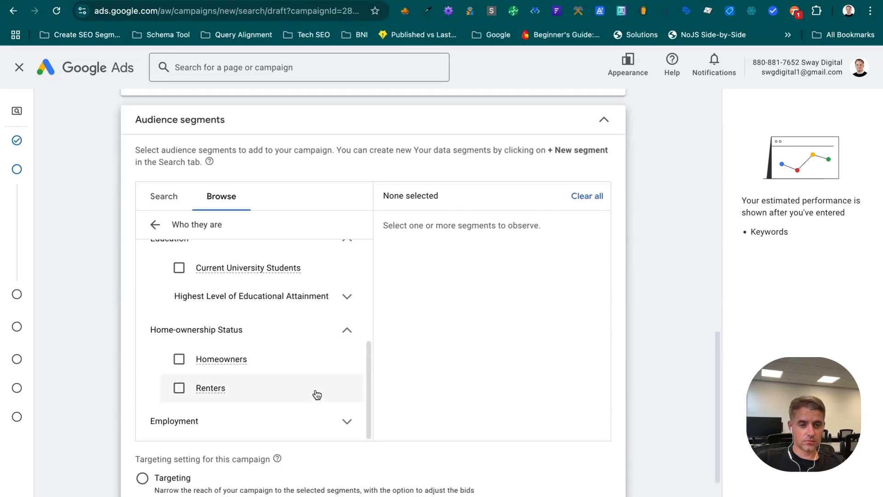
pyautogui.click(305, 421)
pyautogui.scroll(-1, 311, 374)
pyautogui.scroll(5, 309, 388)
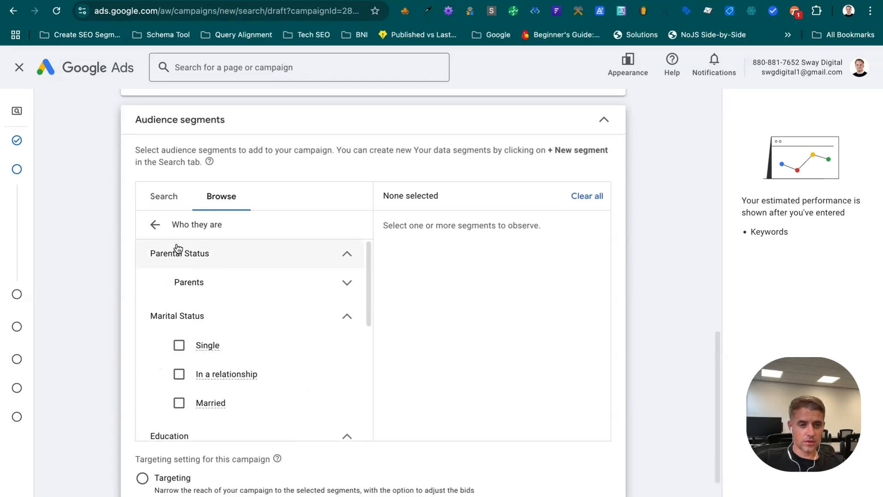
pyautogui.click(173, 224)
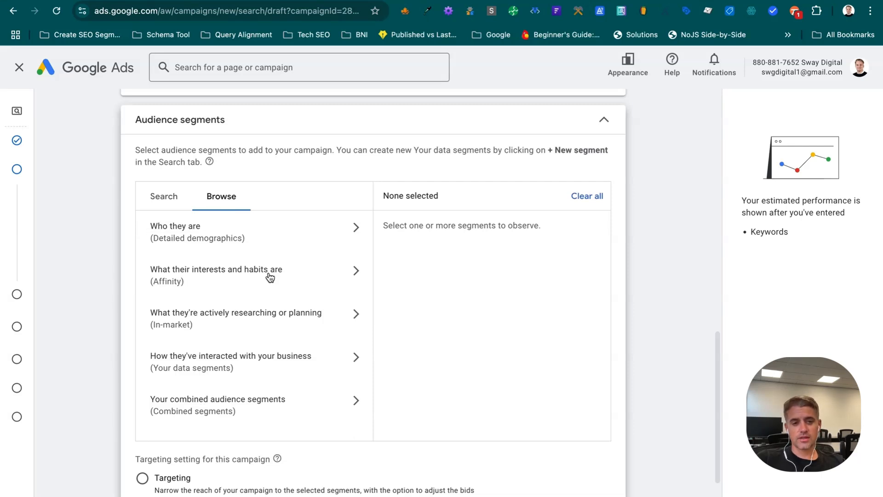
# Step: Browse the affinity segments for interests and habits and add Technology to the campaign's audience
pyautogui.click(270, 277)
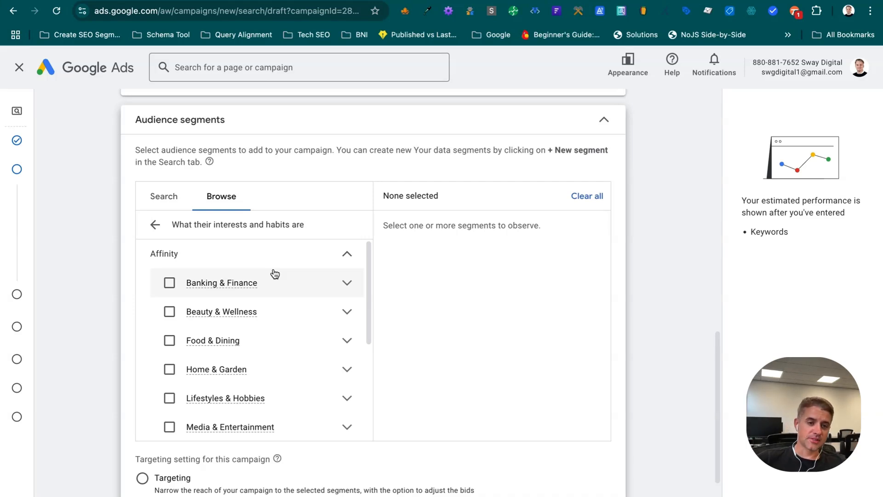
pyautogui.scroll(-1, 270, 348)
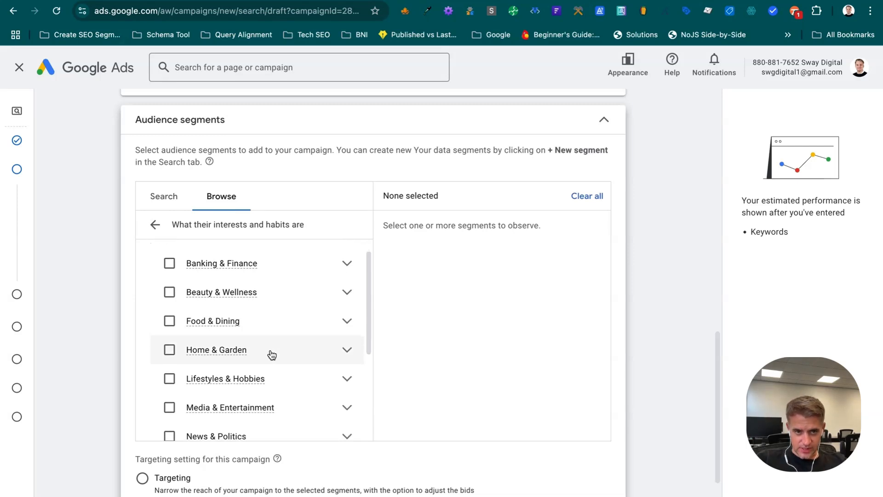
pyautogui.scroll(-3, 272, 354)
pyautogui.click(170, 270)
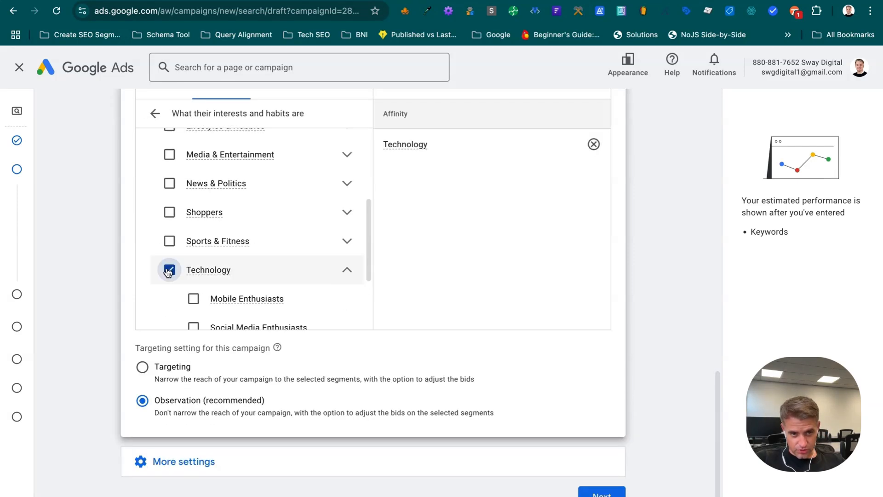
# Step: Add the Business Professionals affinity segment from Lifestyles & Hobbies to the campaign's audience
pyautogui.scroll(1, 191, 274)
pyautogui.scroll(1, 242, 210)
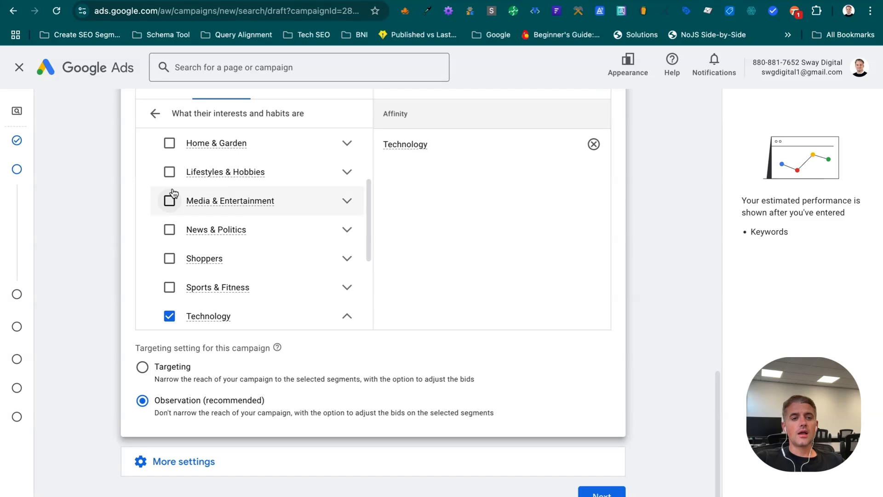
pyautogui.scroll(4, 264, 200)
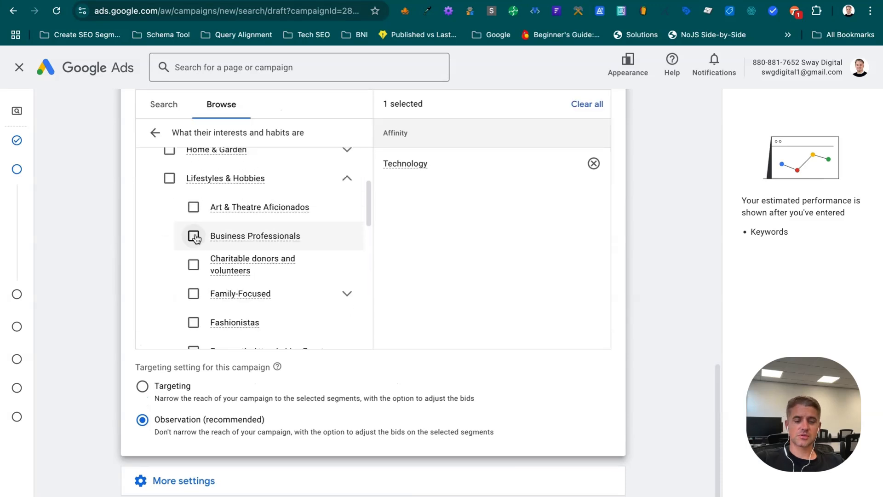
pyautogui.click(194, 237)
pyautogui.scroll(-7, 184, 299)
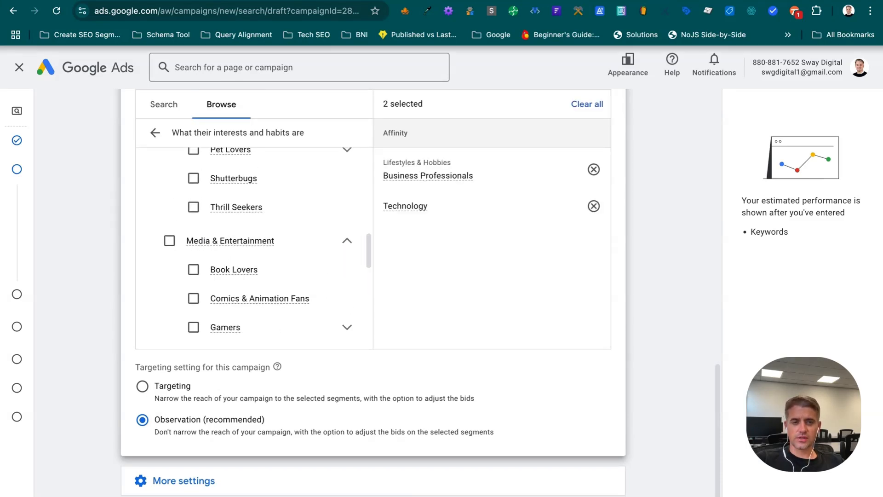
# Step: Switch to the Google Docs guide and examine its steps on browsing interests and choosing relevant audience segments
pyautogui.click(235, 1)
pyautogui.scroll(-6, 340, 294)
pyautogui.scroll(-9, 338, 304)
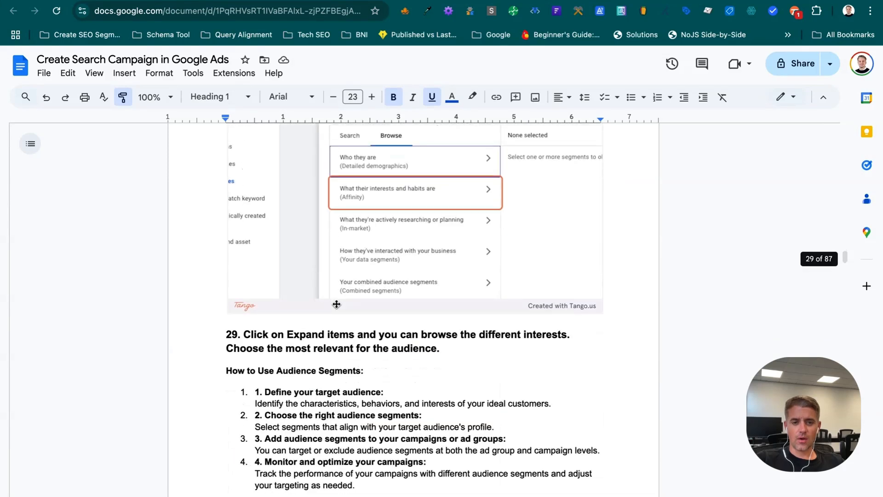
pyautogui.scroll(-10, 338, 303)
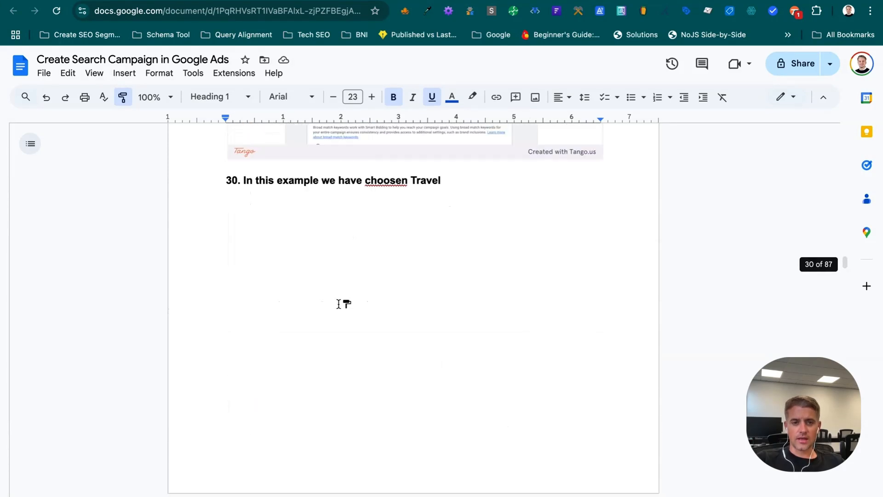
pyautogui.scroll(-7, 338, 303)
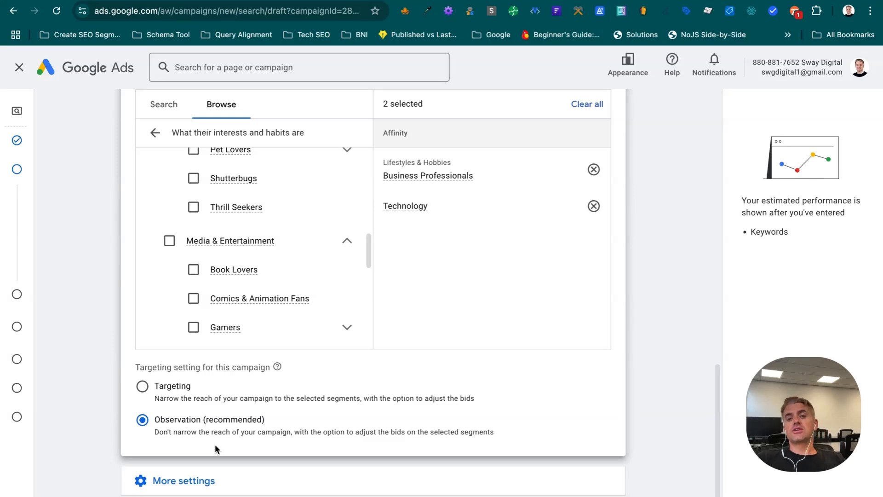
# Step: Review the audience targeting setting, the page feeds options and the additional campaign settings in Google Ads
pyautogui.scroll(-3, 215, 445)
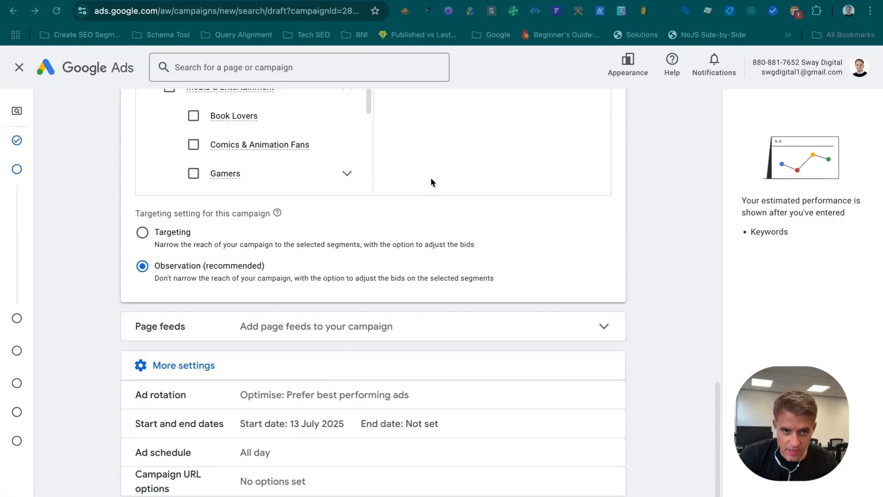
pyautogui.scroll(7, 423, 316)
pyautogui.scroll(-8, 604, 360)
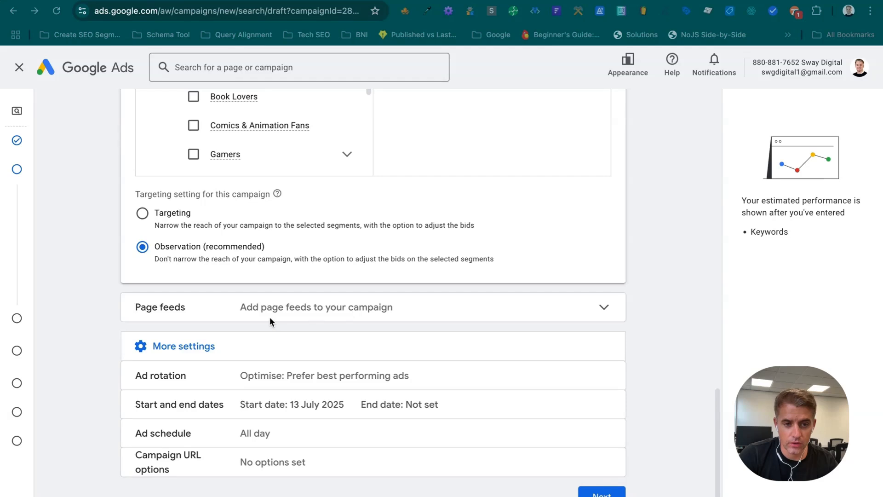
pyautogui.click(590, 309)
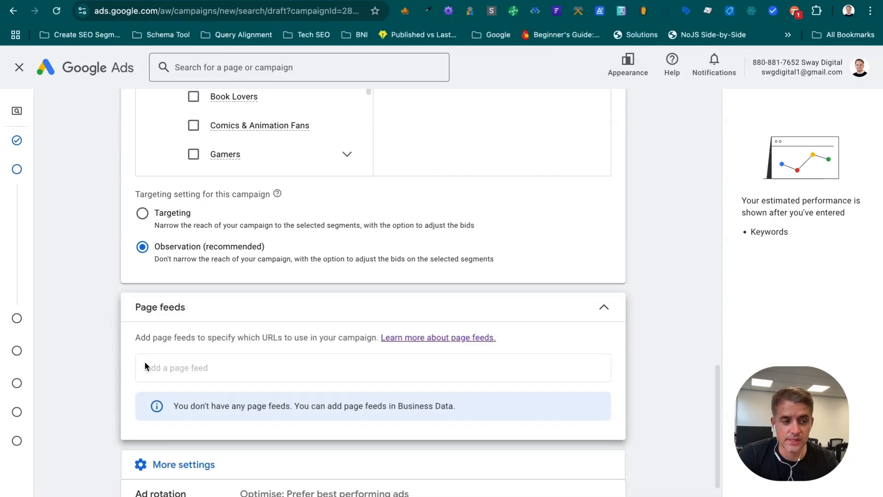
pyautogui.scroll(-3, 145, 362)
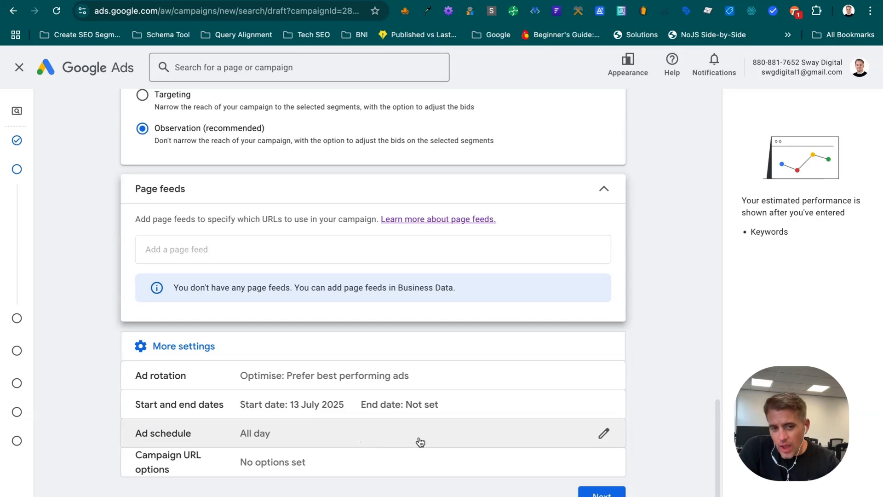
# Step: Open the ad schedule to check its day and time options, and continue to the AI Max stage
pyautogui.click(604, 433)
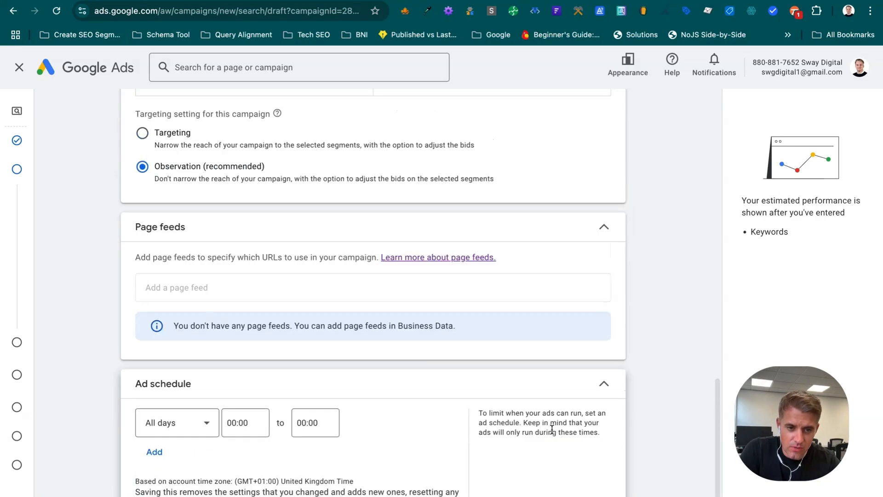
pyautogui.click(203, 402)
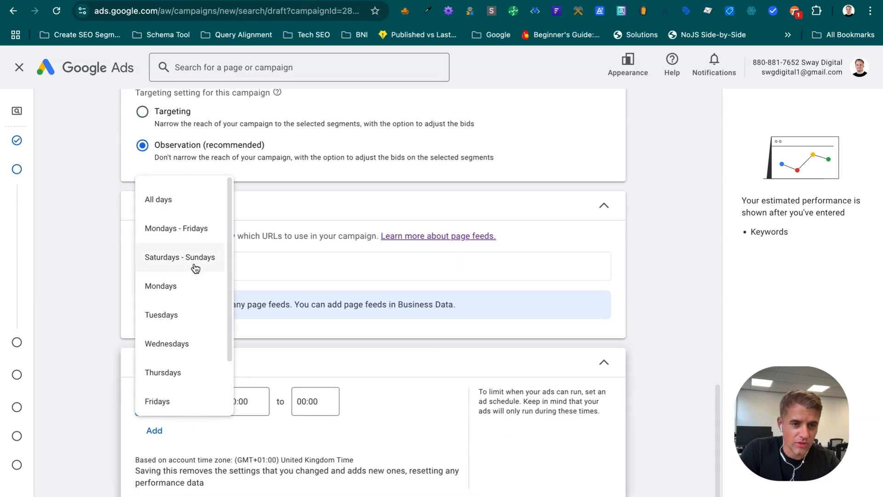
pyautogui.click(255, 402)
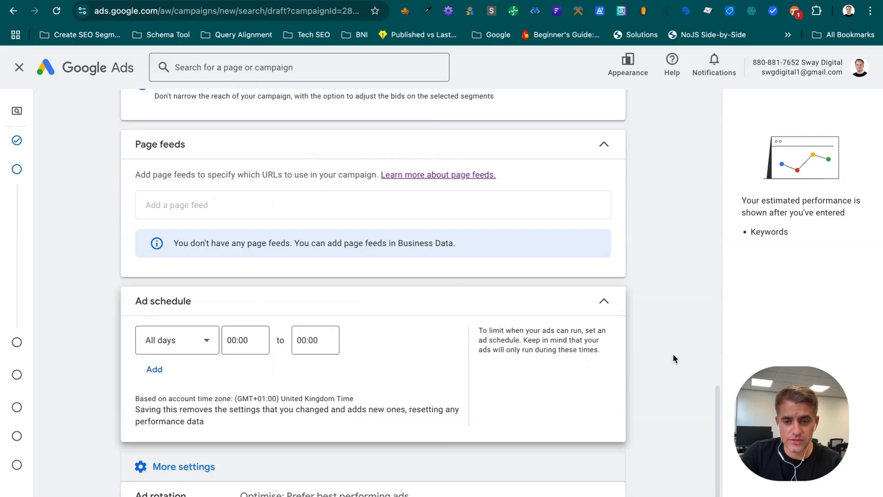
pyautogui.scroll(-3, 673, 353)
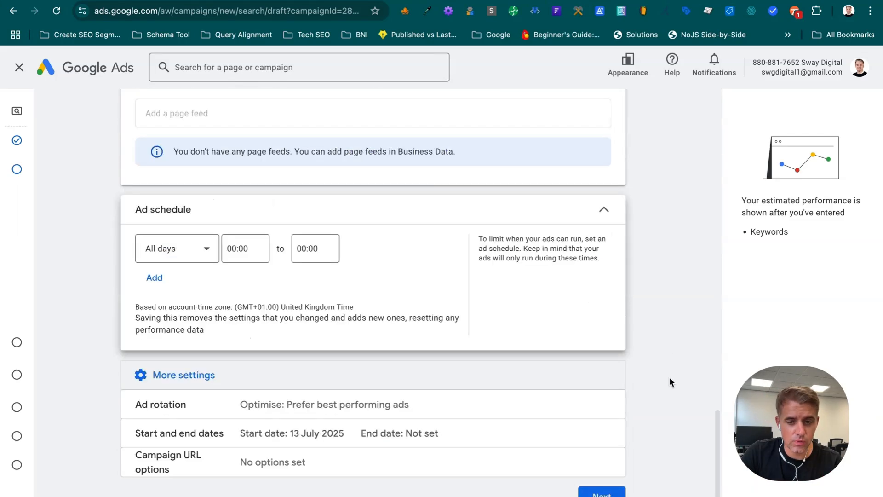
pyautogui.click(602, 493)
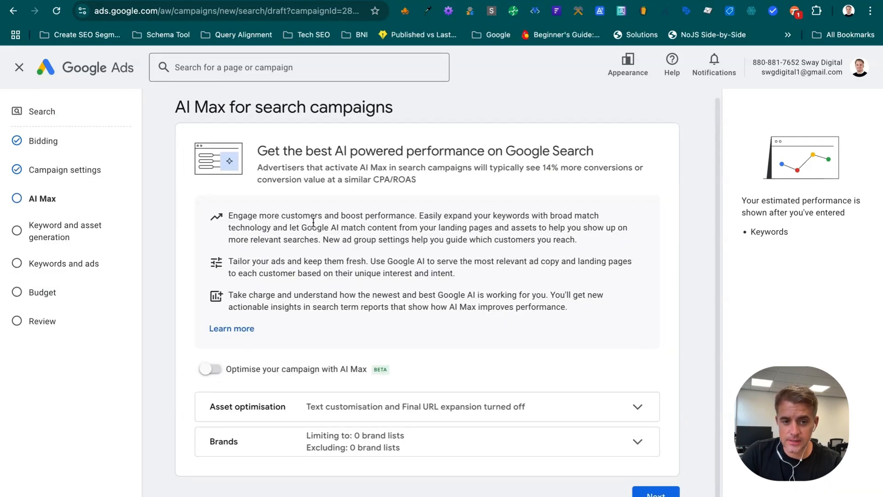
# Step: Turn on AI Max optimisation for the campaign and review its text customisation and Final URL options
pyautogui.scroll(-1, 313, 222)
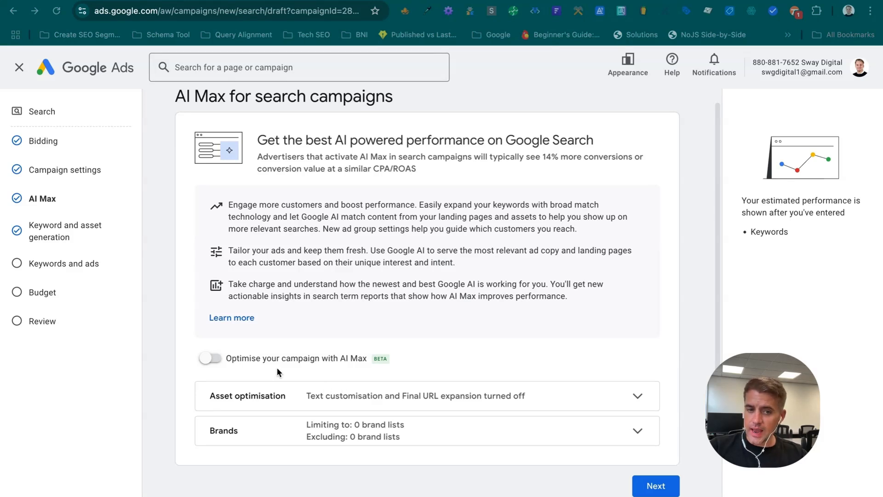
pyautogui.click(205, 360)
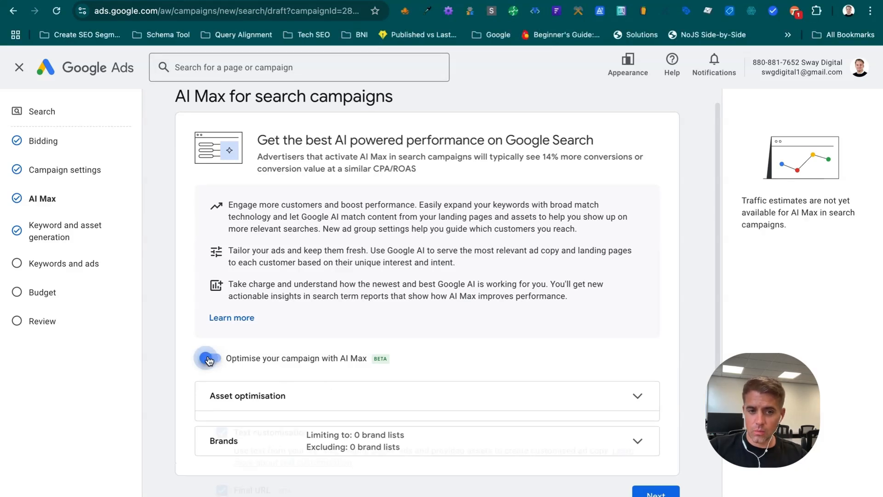
pyautogui.scroll(-2, 337, 357)
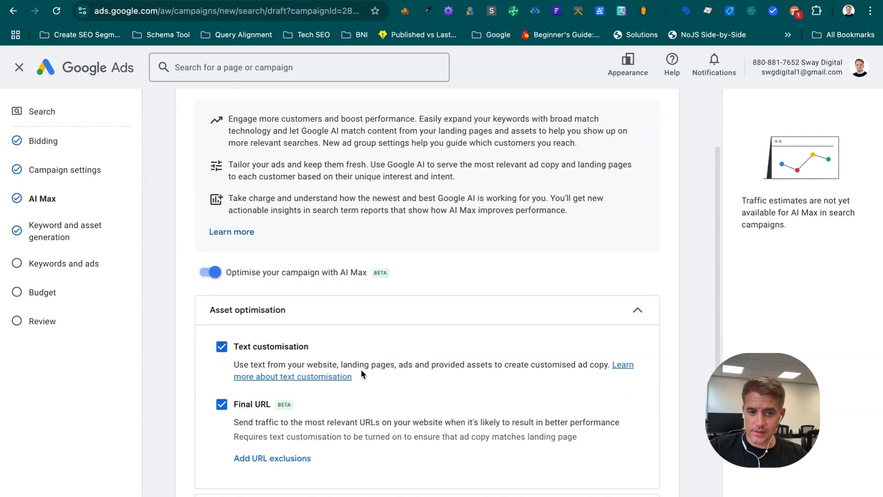
pyautogui.scroll(-1, 355, 388)
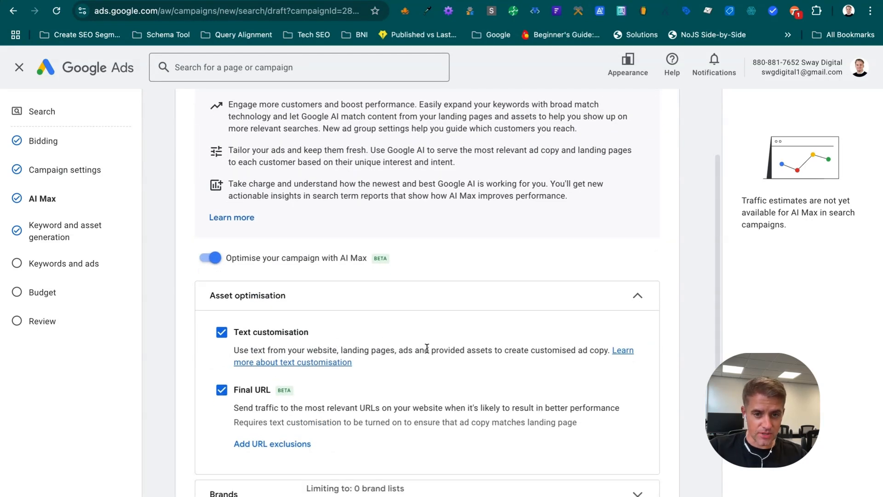
pyautogui.scroll(-1, 441, 417)
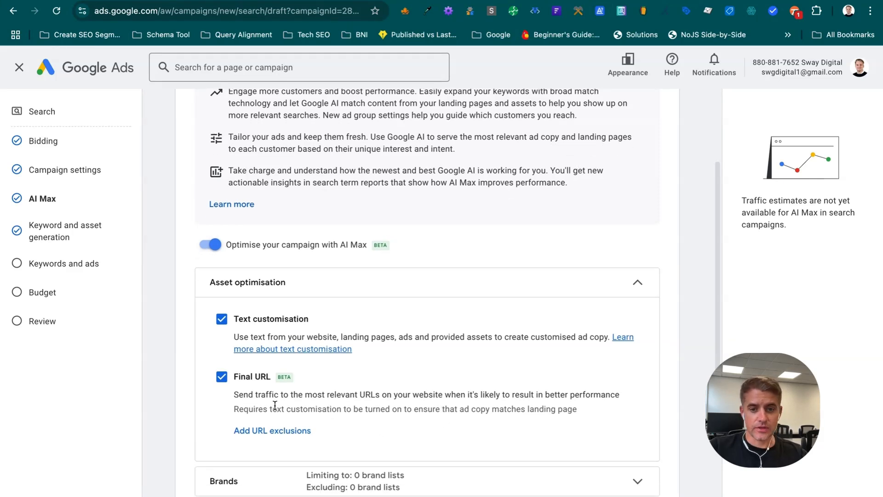
pyautogui.scroll(-1, 275, 405)
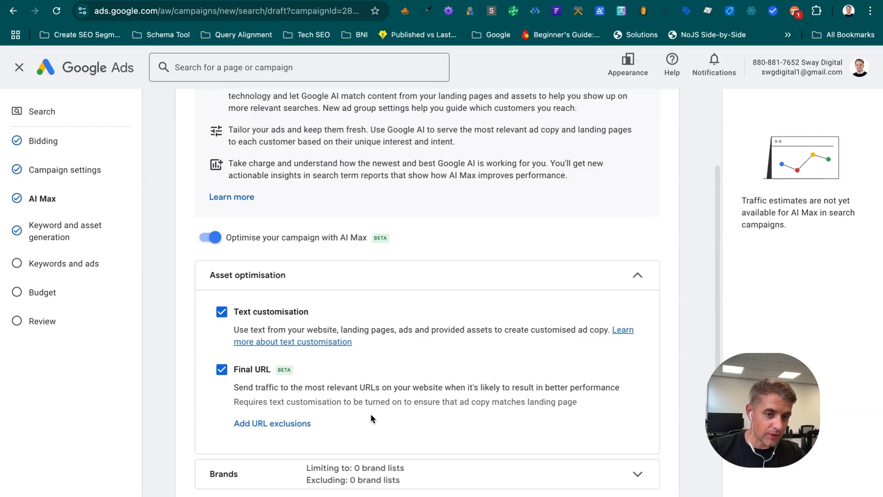
pyautogui.scroll(2, 371, 412)
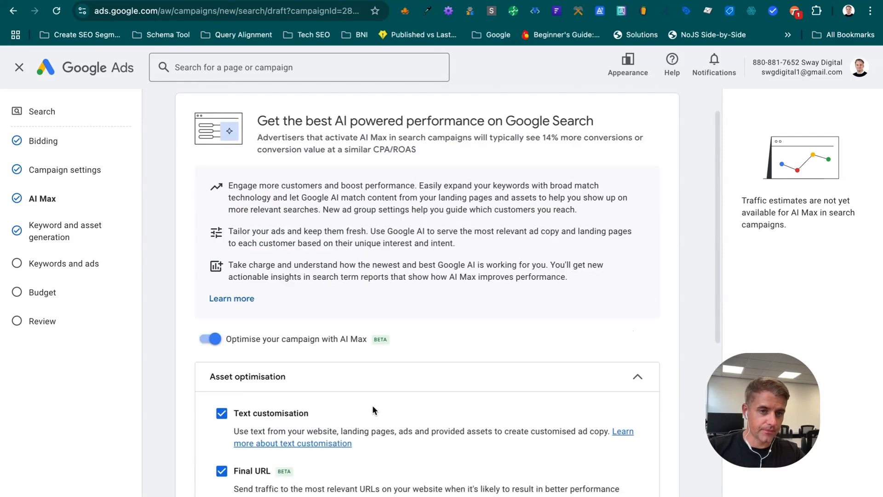
pyautogui.click(210, 339)
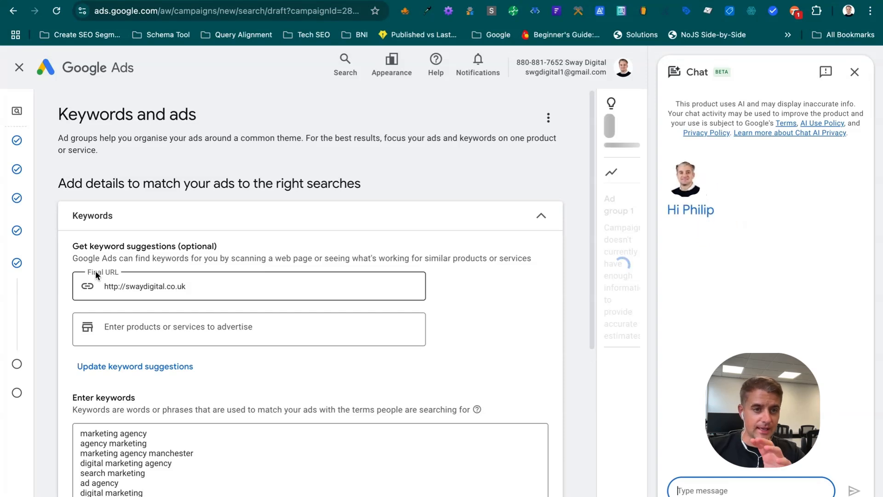
pyautogui.scroll(-1, 96, 274)
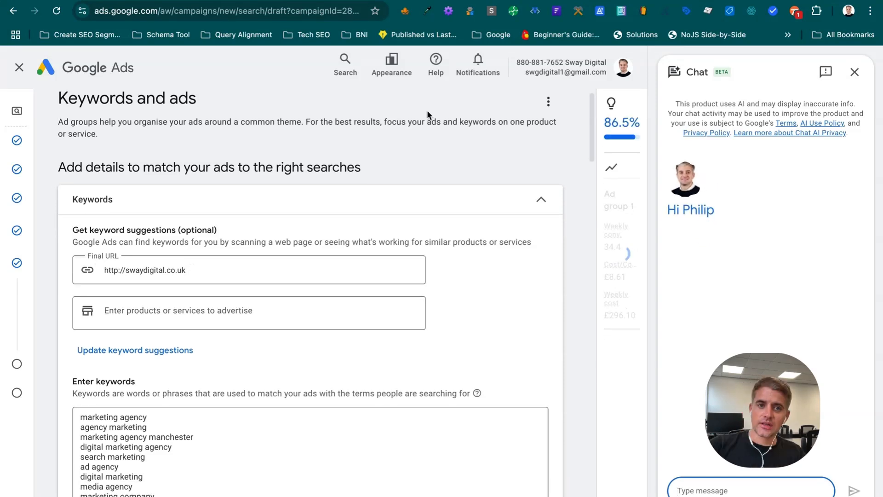
pyautogui.click(223, 269)
pyautogui.write('/')
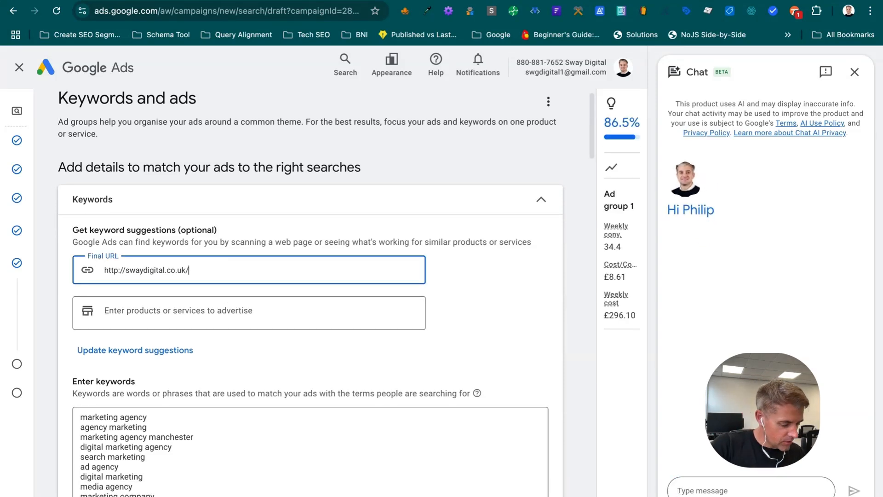
pyautogui.write('seoservices')
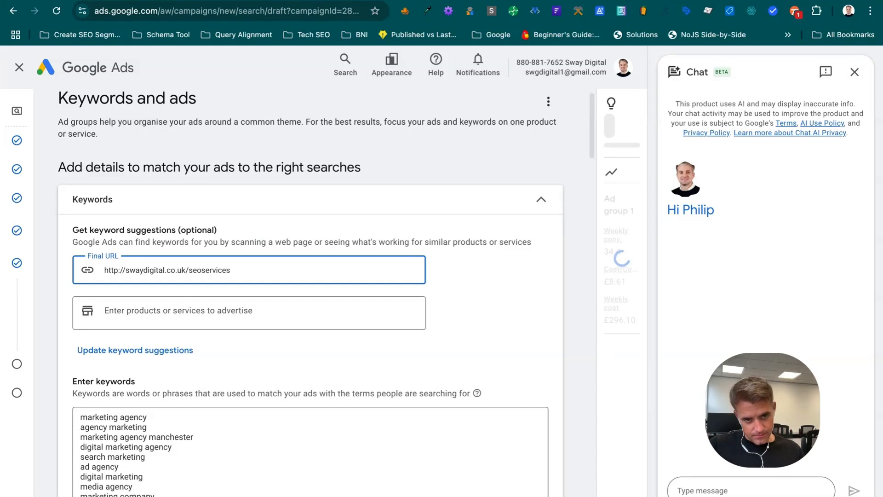
# Step: Add seo and seo services as products or services to advertise for the keyword suggestions
pyautogui.click(183, 309)
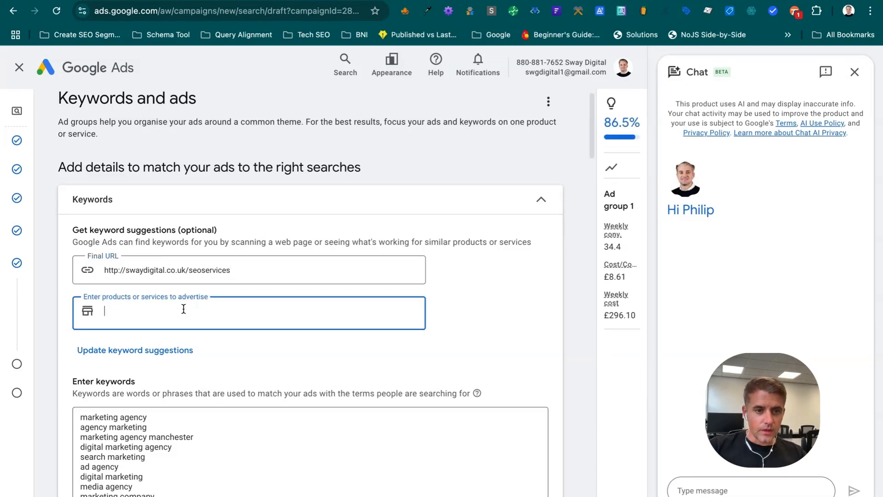
pyautogui.write('seo')
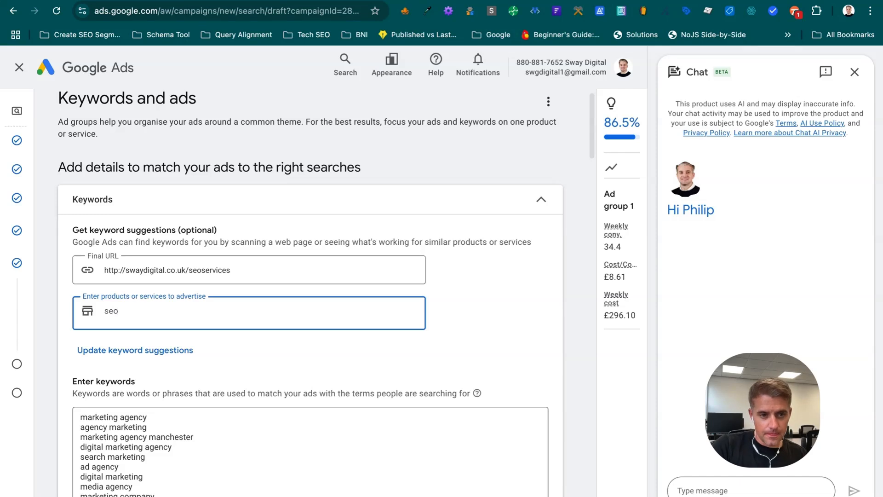
pyautogui.press('Return')
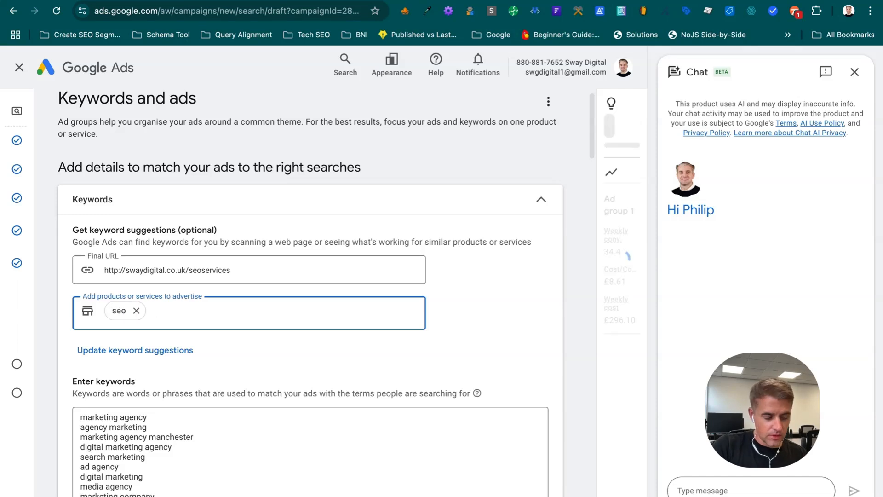
pyautogui.write('seoser')
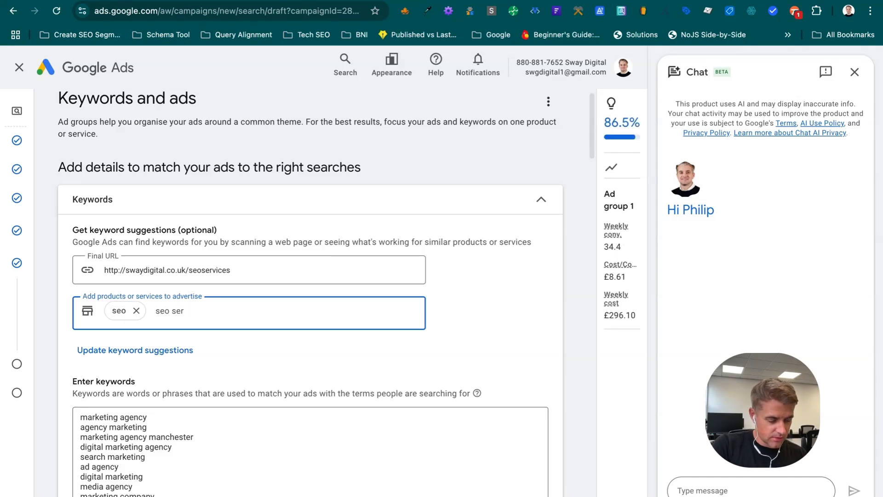
pyautogui.write('vices')
pyautogui.press('Return')
# Step: Enter search engine optimisation as a third advertised service and update the ad group's keyword suggestions
pyautogui.write('s')
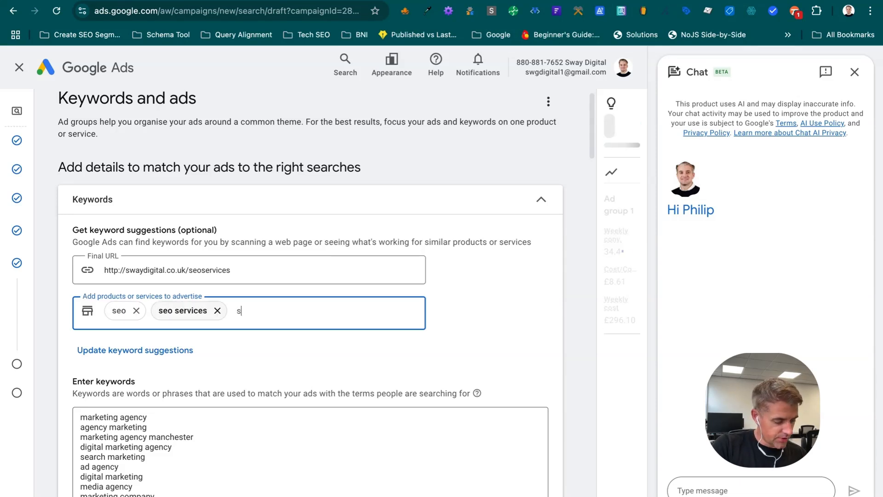
pyautogui.write('earch engine ')
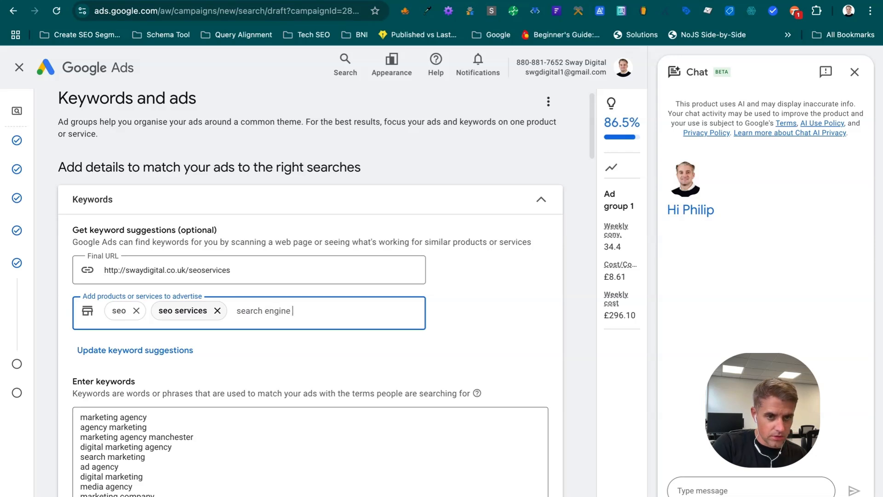
pyautogui.write('opt')
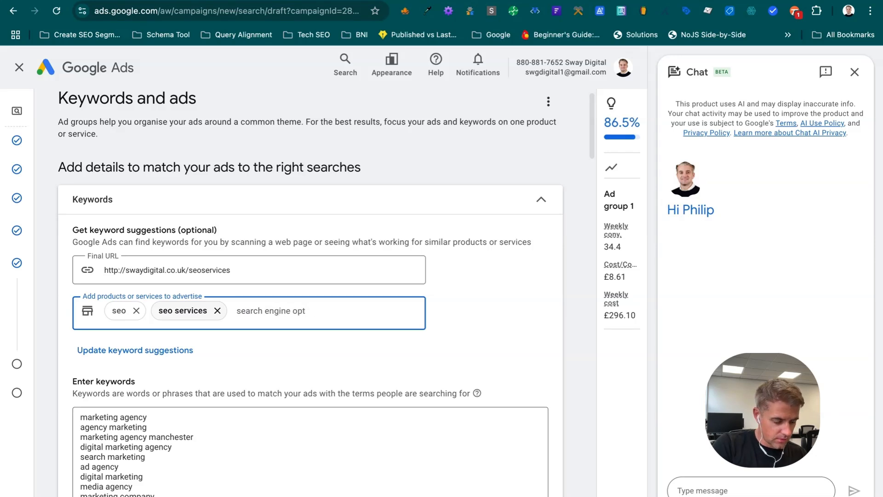
pyautogui.write('imiatio')
pyautogui.press('BackSpace')
pyautogui.press('BackSpace')
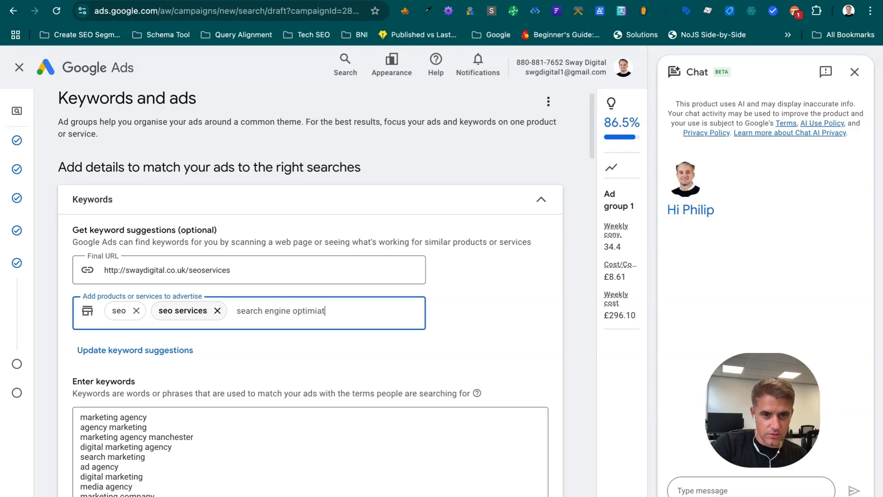
pyautogui.press('BackSpace')
pyautogui.press('BackSpace')
pyautogui.scroll(-5, 168, 329)
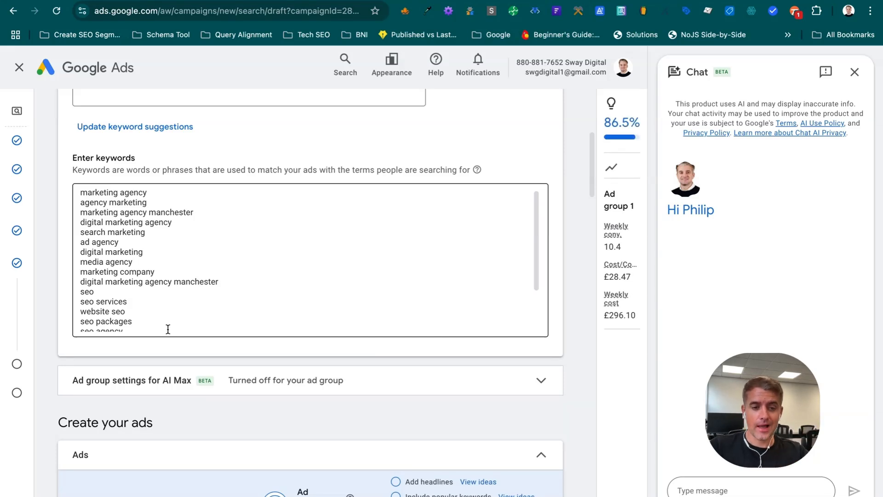
# Step: Copy the SEO page's address from the Sway Digital website and set it as the ad's Final URL in Google Ads
pyautogui.scroll(-8, 168, 329)
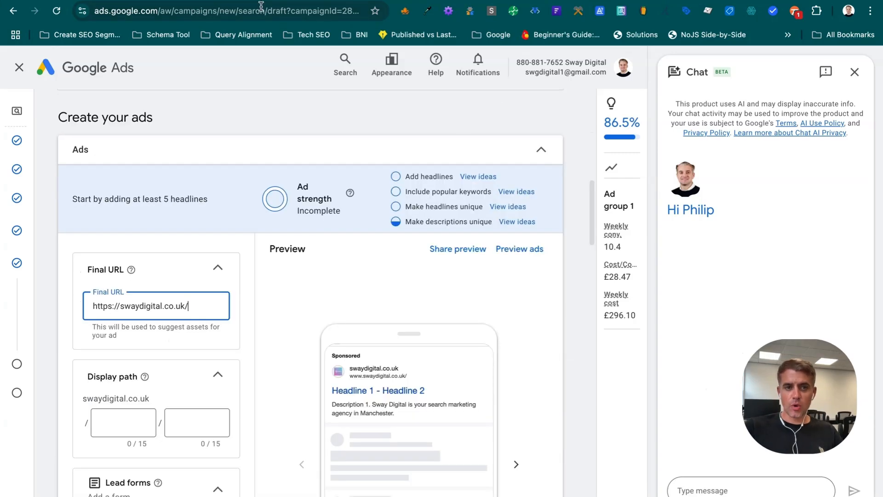
pyautogui.click(717, 1)
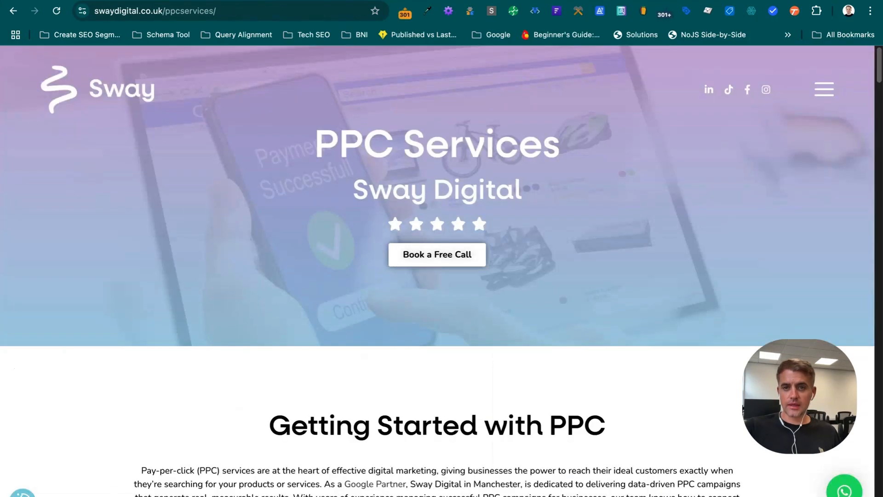
pyautogui.click(819, 92)
pyautogui.click(739, 197)
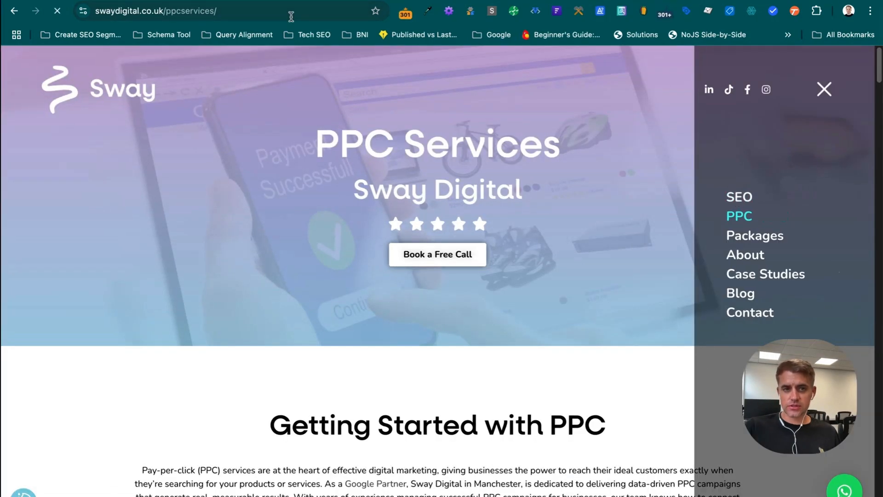
pyautogui.click(291, 16)
pyautogui.hotkey('ctrl', 'c')
pyautogui.click(217, 1)
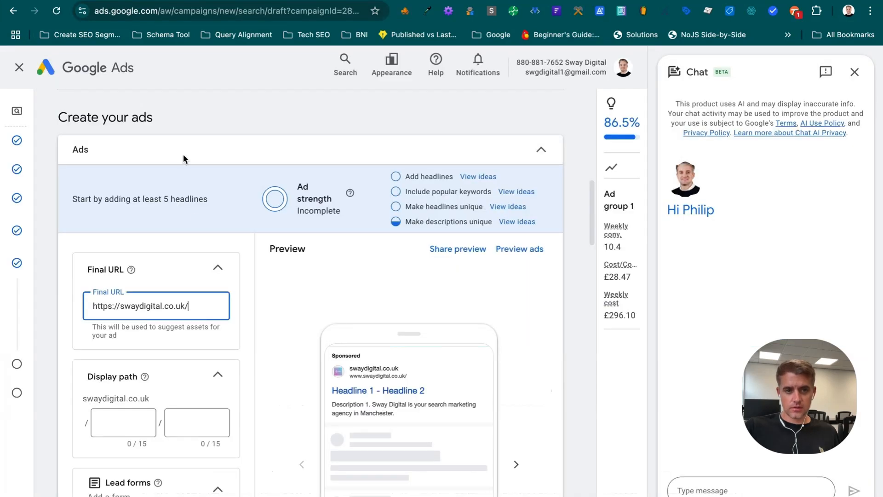
pyautogui.hotkey('ctrl', 'a')
pyautogui.hotkey('ctrl', 'v')
# Step: Fill in the ad's display path with seo in the first part and services in the second
pyautogui.click(129, 423)
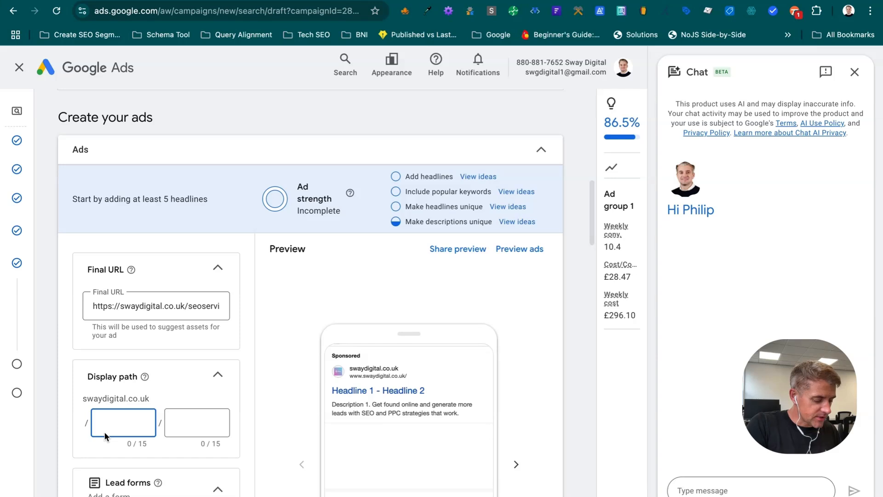
pyautogui.write('seo')
pyautogui.click(210, 432)
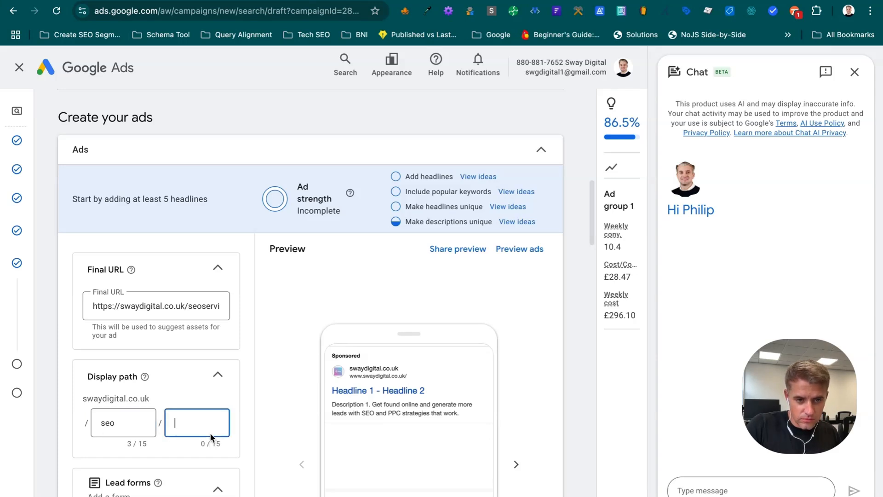
pyautogui.write('services')
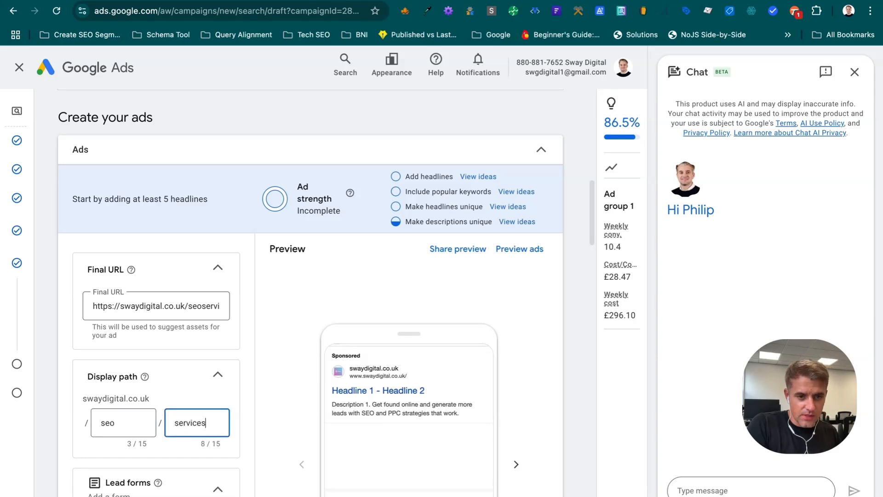
# Step: Start a new lead form for the campaign and set its business name to Sway Digital
pyautogui.scroll(1, 153, 255)
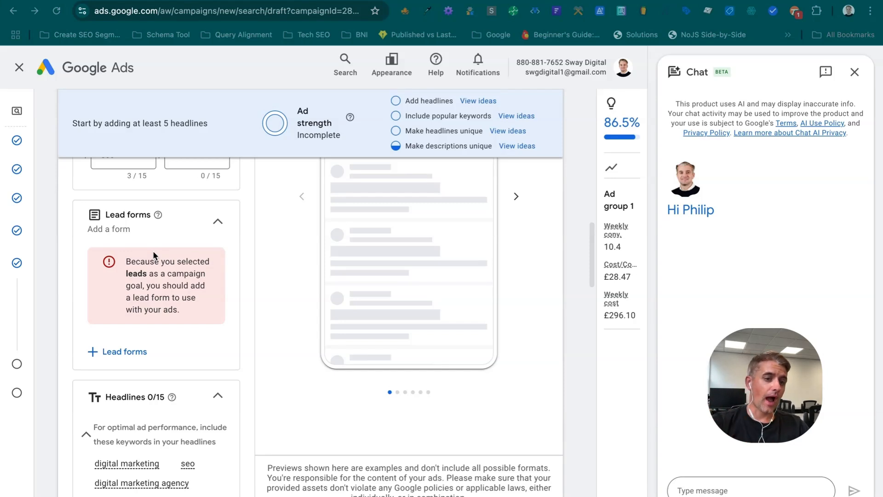
pyautogui.click(131, 354)
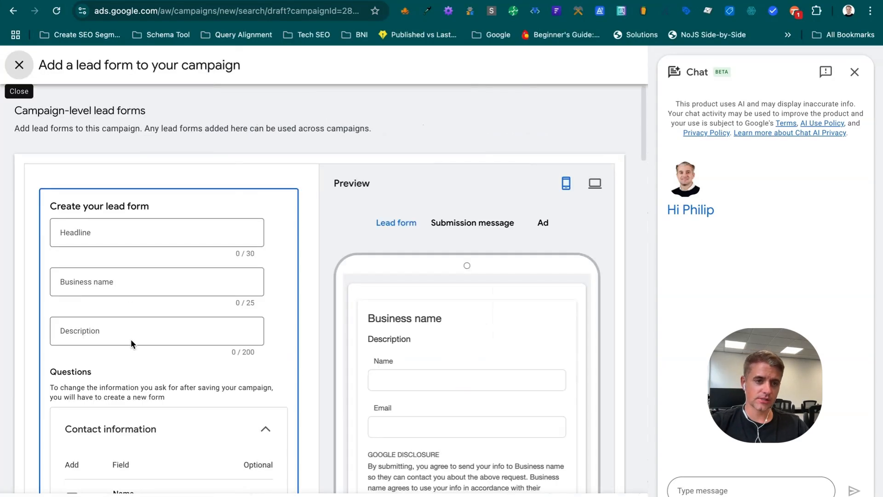
pyautogui.click(125, 227)
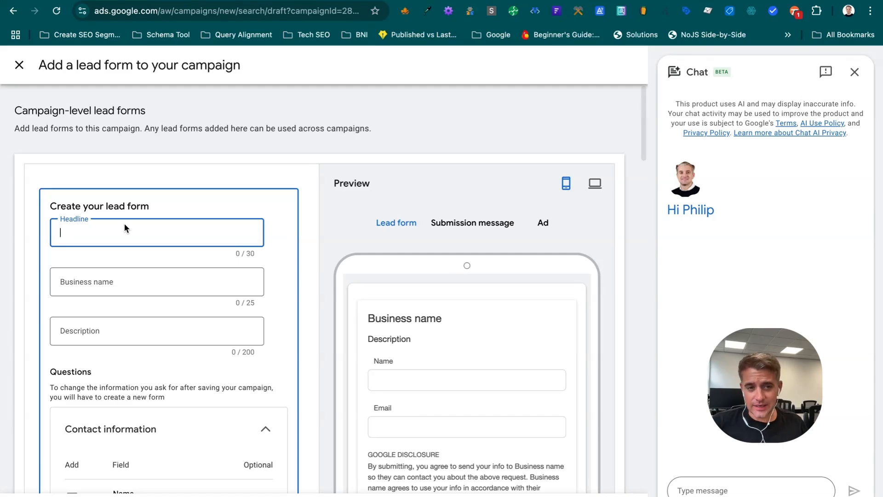
pyautogui.click(103, 288)
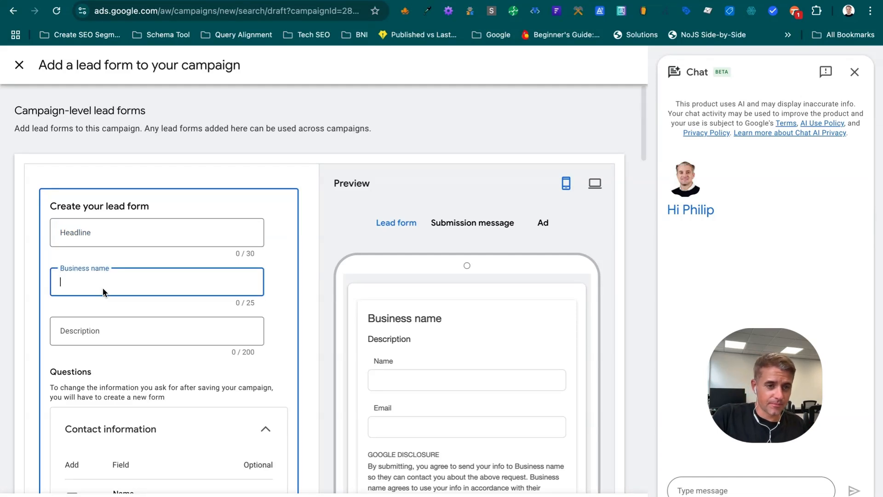
pyautogui.write('Sway')
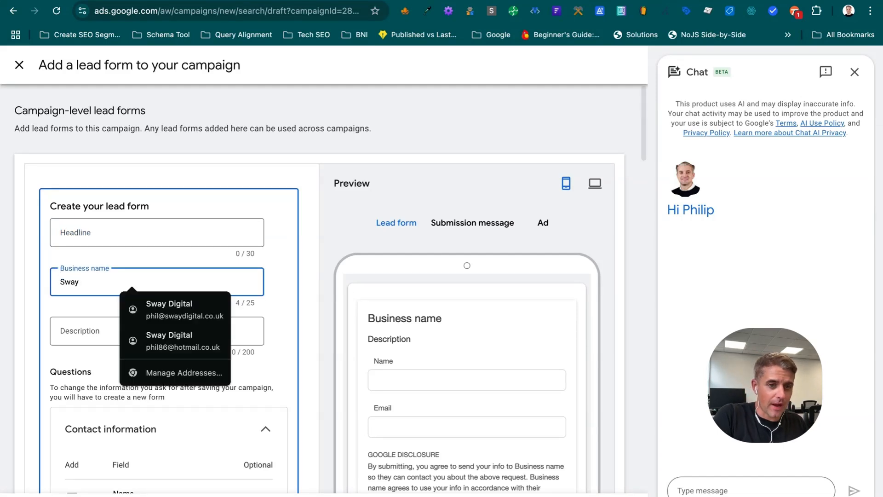
pyautogui.click(156, 308)
# Step: Visit the Sway Digital website for wording and fill the lead form description with the "Sway Digital are SEO experts" sentence about a tailored SEO strategy
pyautogui.click(132, 330)
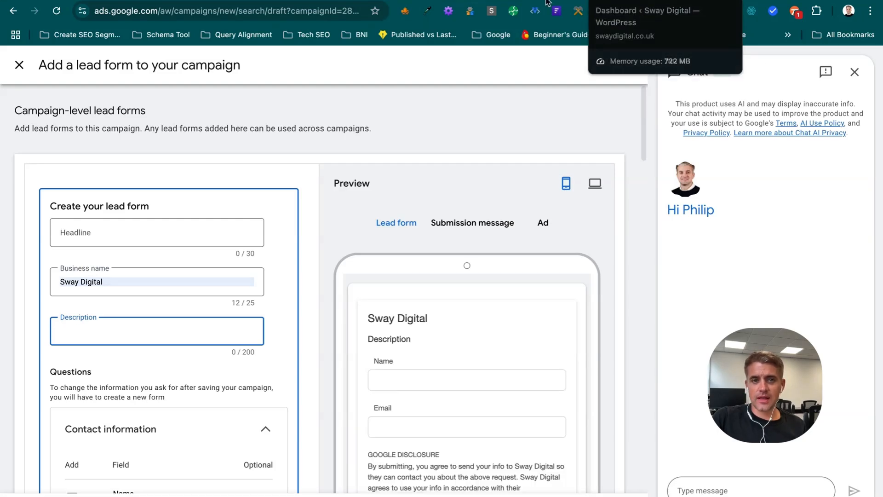
pyautogui.click(213, 4)
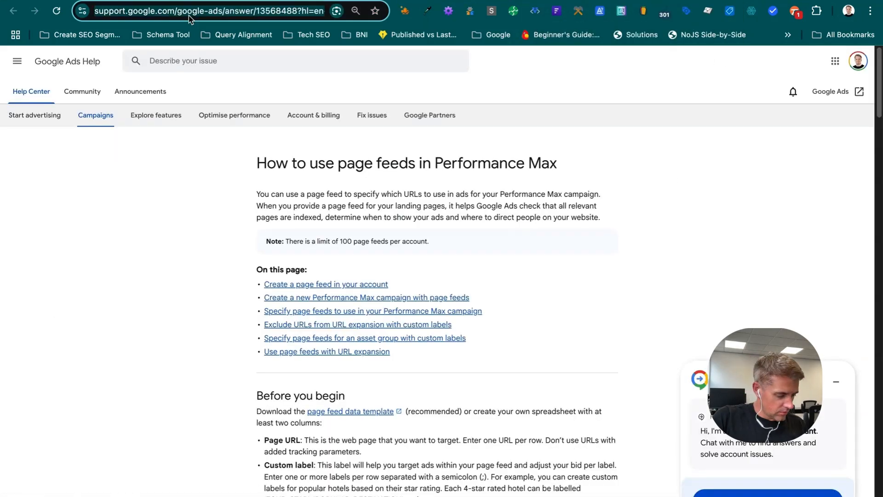
pyautogui.click(190, 19)
pyautogui.write('sway')
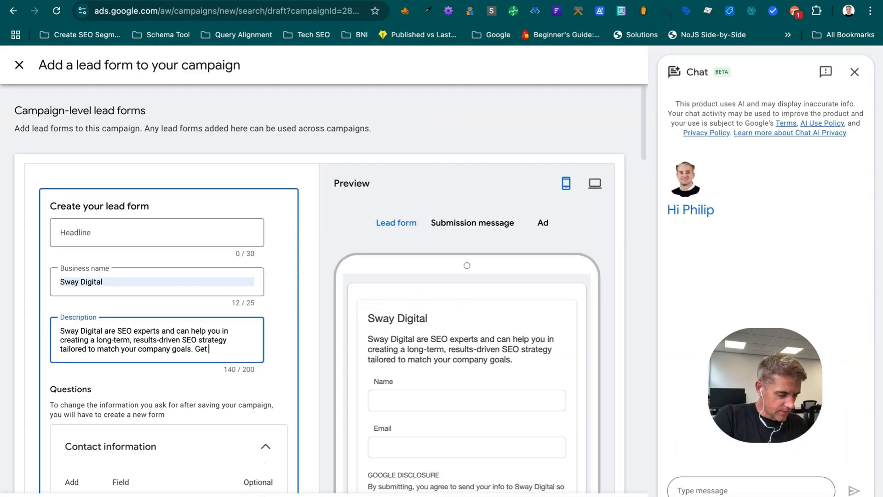
# Step: Finish the lead form description with the call to action "Get Your FREE SEO Consultation Today."
pyautogui.write('Your FREE')
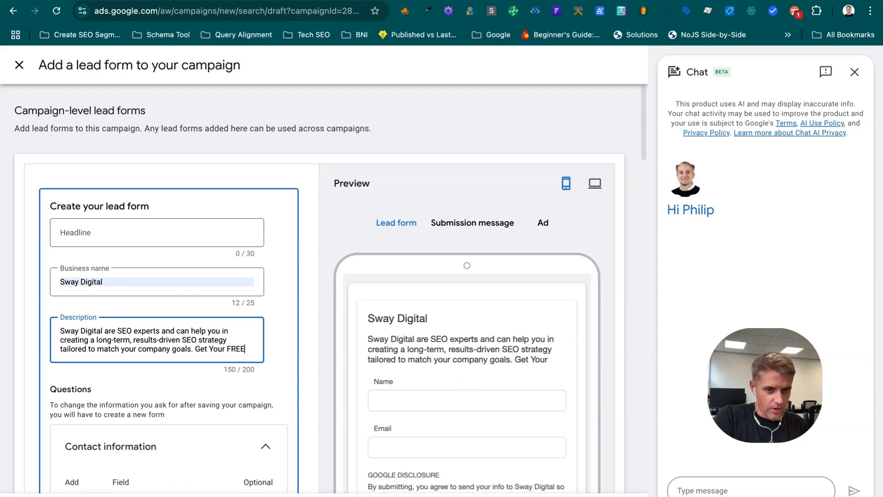
pyautogui.write(' SEO COnsu')
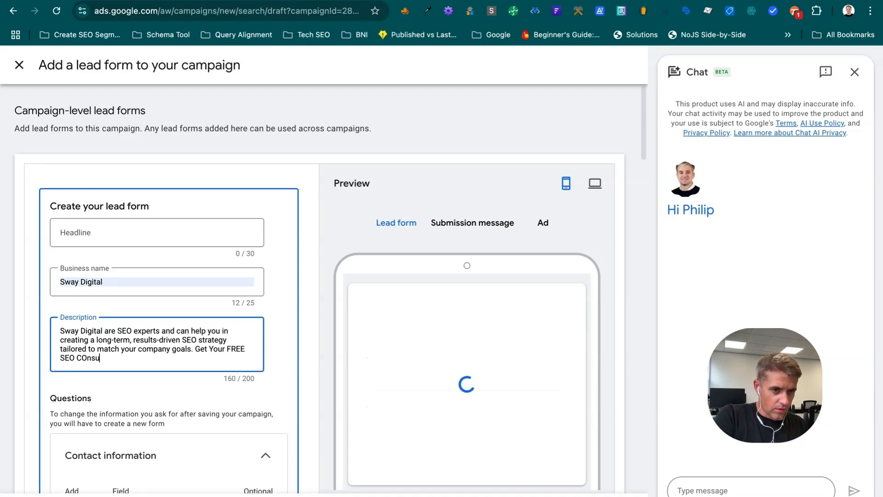
pyautogui.press('BackSpace')
pyautogui.press('BackSpace')
pyautogui.press('BackSpace')
pyautogui.press('BackSpace')
pyautogui.write('onsu')
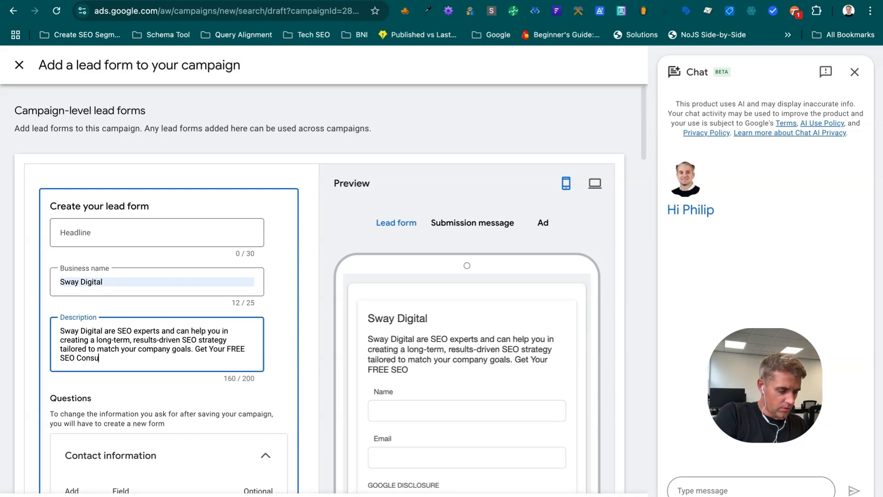
pyautogui.write('ltati')
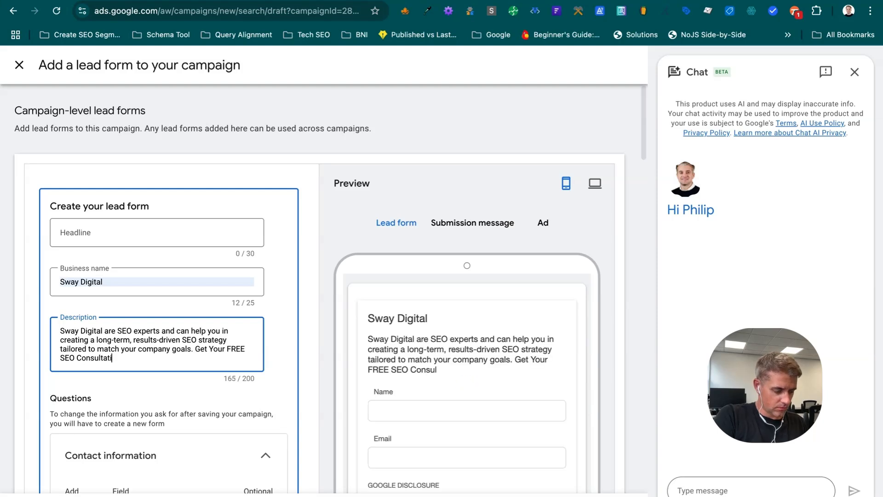
pyautogui.write('on Todau')
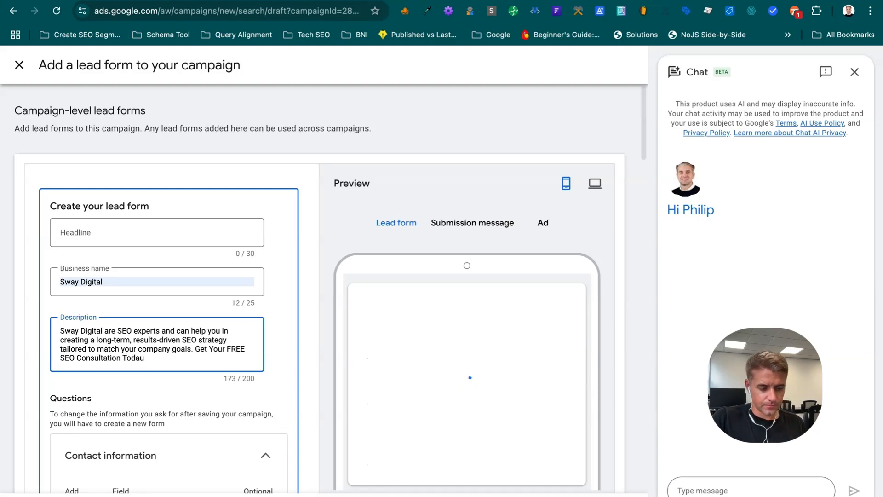
pyautogui.press('BackSpace')
pyautogui.write('y.')
pyautogui.scroll(-2, 193, 349)
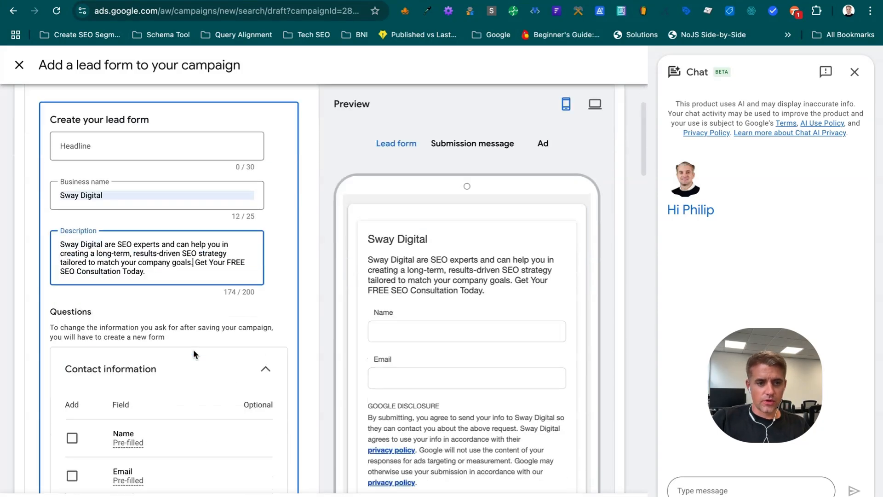
pyautogui.scroll(-2, 196, 354)
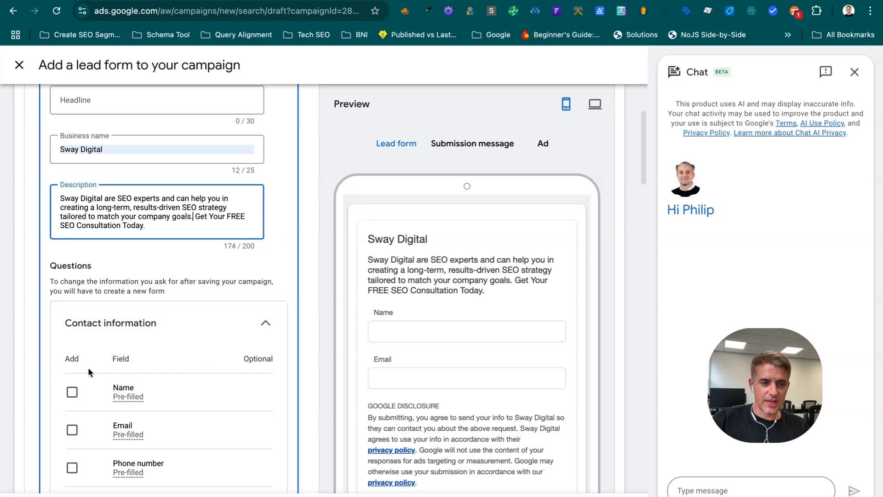
# Step: Set the Sway website image from the asset library as the lead form's background image
pyautogui.scroll(-3, 91, 373)
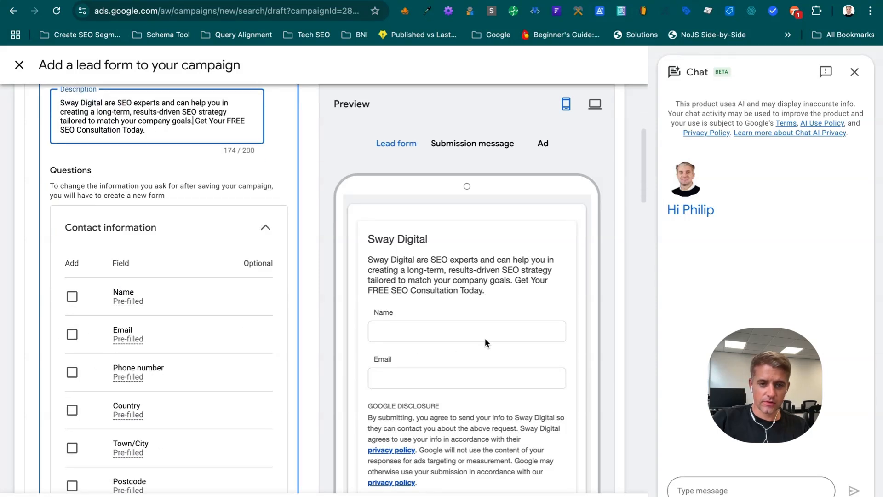
pyautogui.scroll(-2, 217, 371)
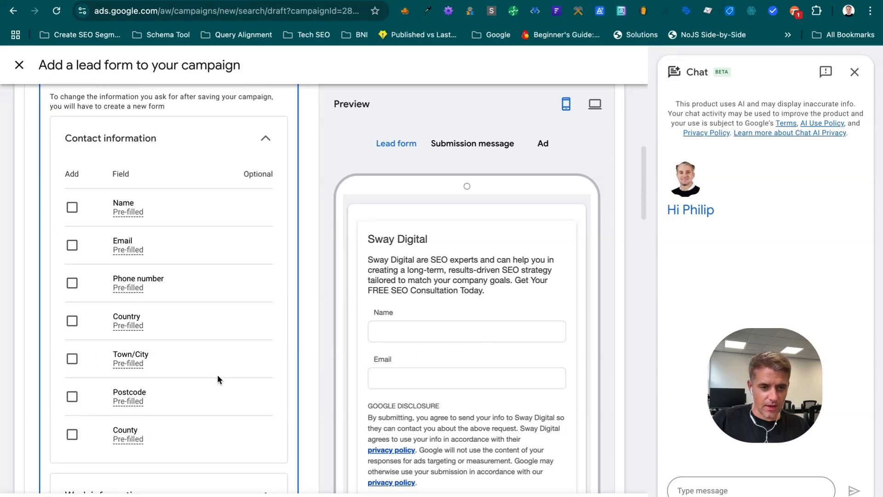
pyautogui.scroll(-4, 218, 379)
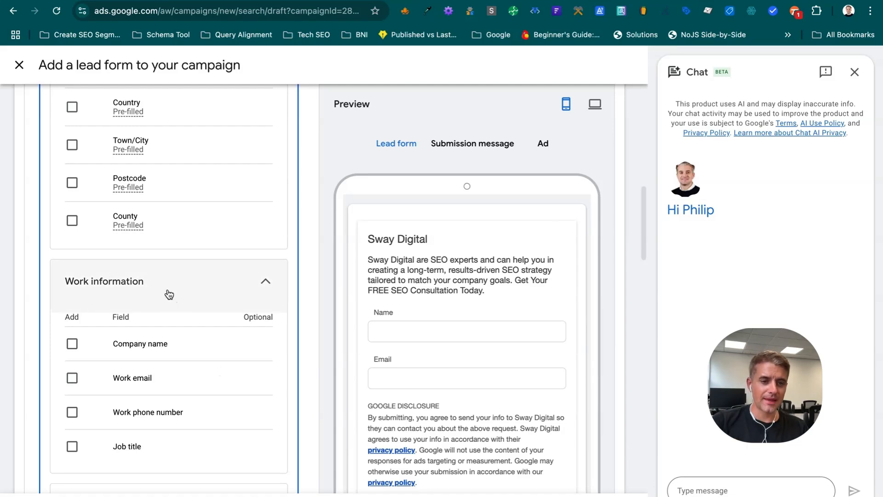
pyautogui.scroll(-5, 168, 295)
pyautogui.scroll(3, 171, 306)
pyautogui.scroll(-1, 165, 312)
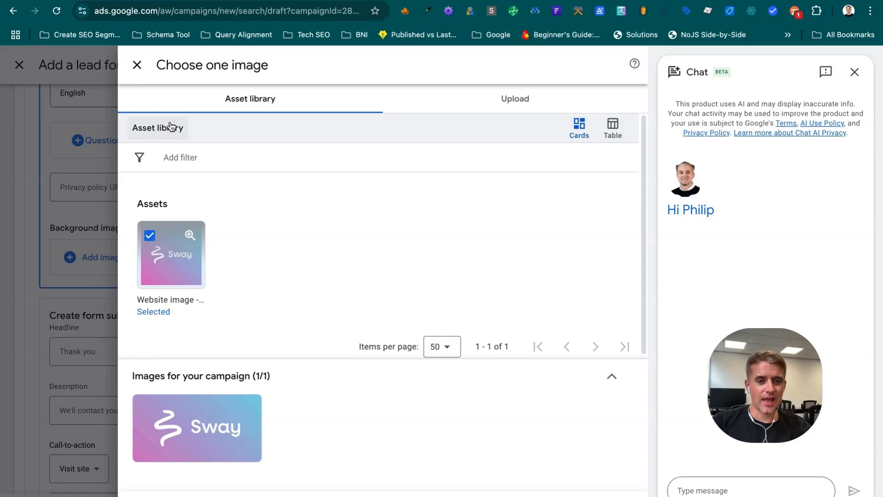
pyautogui.click(153, 483)
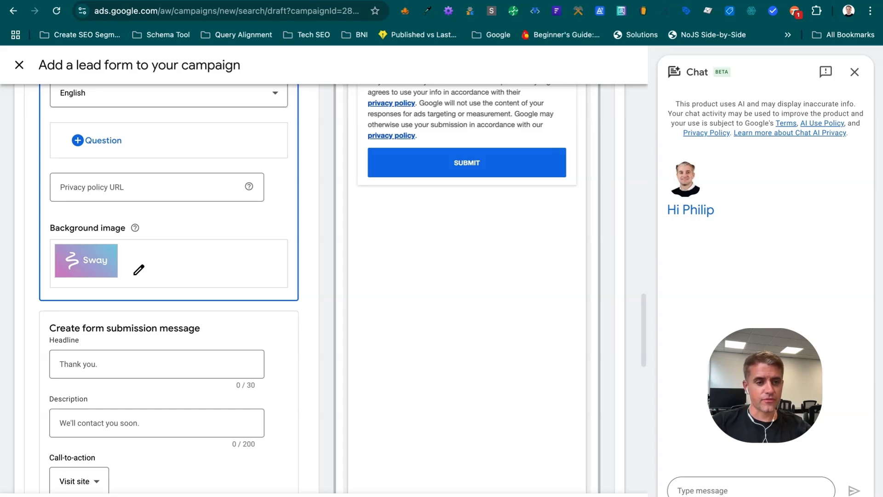
pyautogui.scroll(-5, 153, 410)
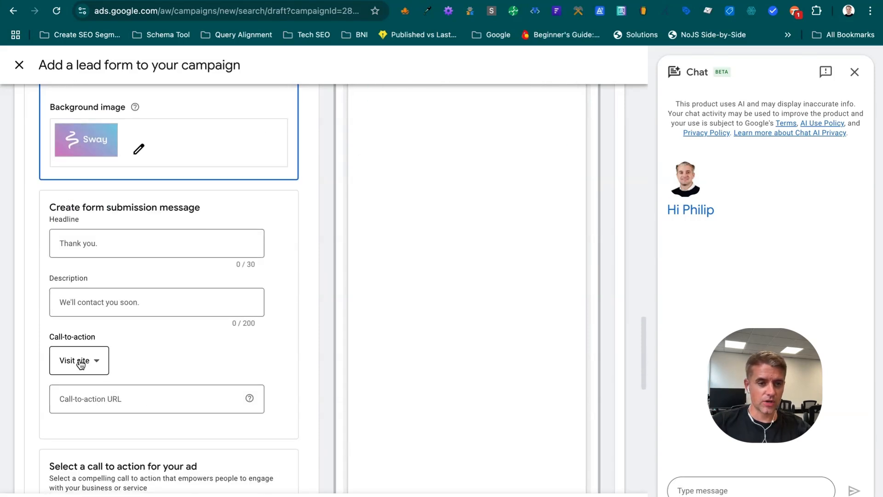
pyautogui.click(80, 362)
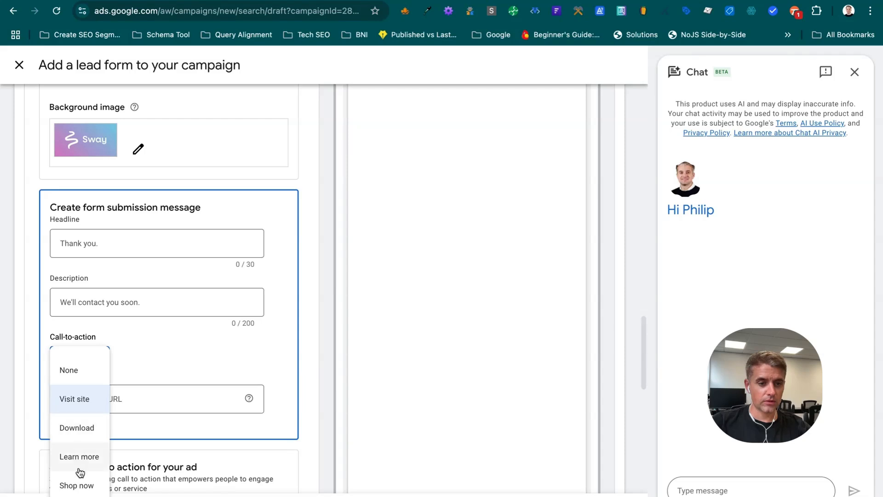
pyautogui.scroll(-5, 126, 325)
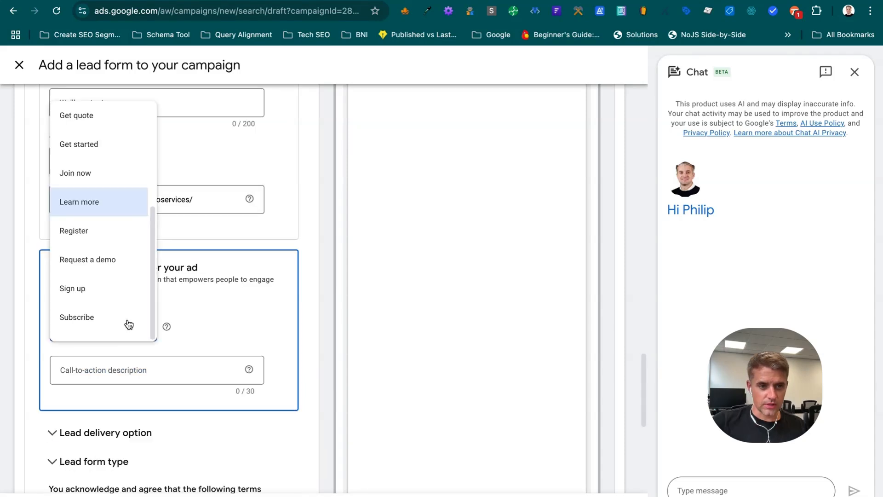
# Step: Set the ad's call to action for the lead form to Register
pyautogui.scroll(1, 121, 298)
pyautogui.scroll(4, 121, 298)
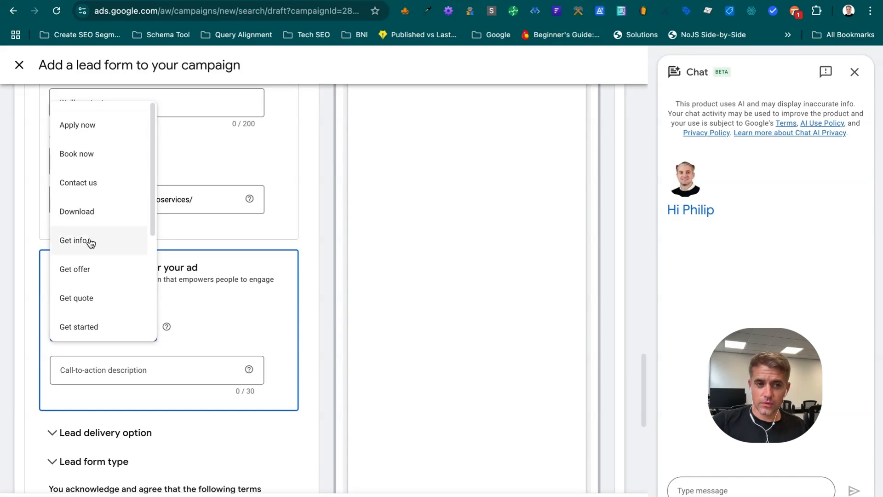
pyautogui.scroll(-4, 109, 296)
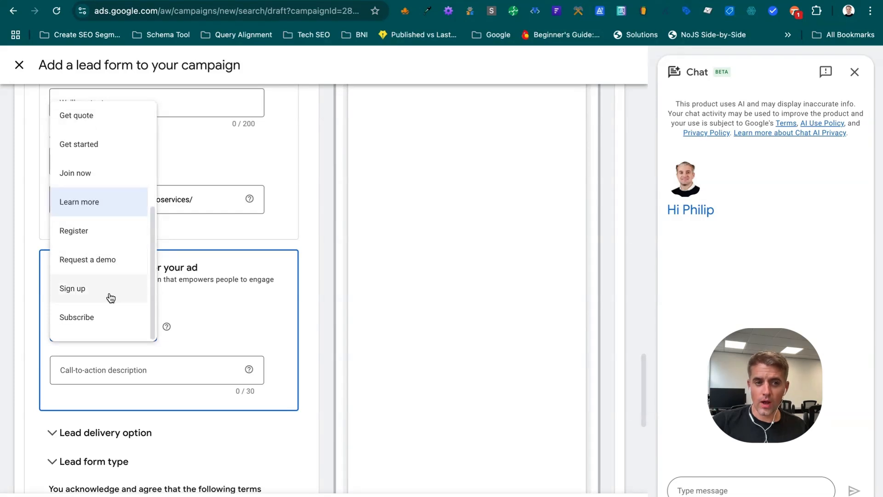
pyautogui.click(92, 232)
# Step: Enter "Book Your FREE SEO Call Today" as the ad's call-to-action description
pyautogui.click(110, 361)
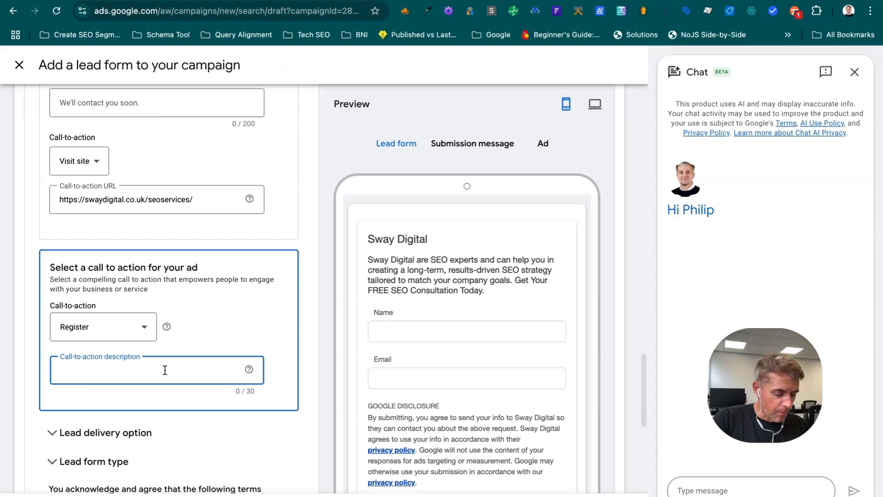
pyautogui.write('Book You')
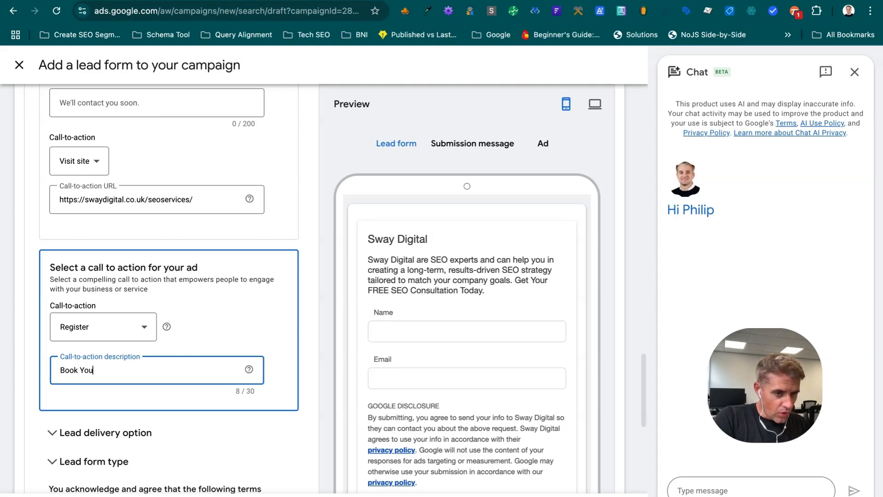
pyautogui.write('r FREE SEO ')
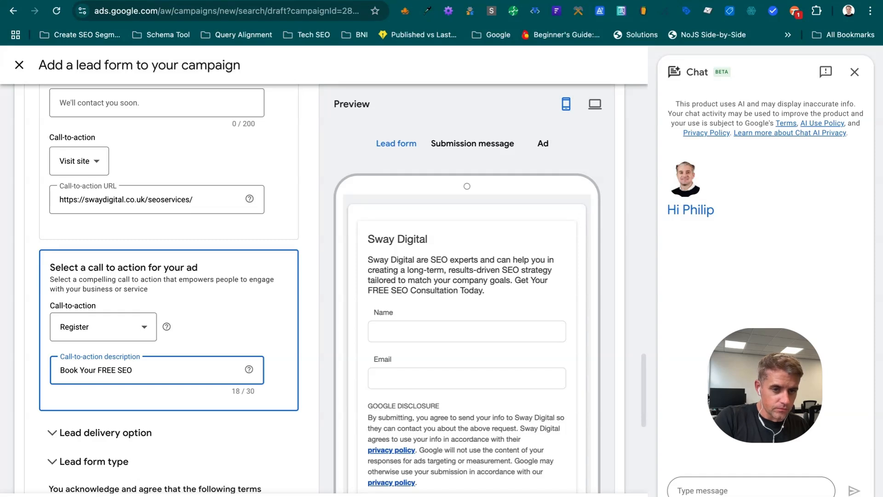
pyautogui.write('Cpns')
pyautogui.press('BackSpace')
pyautogui.press('BackSpace')
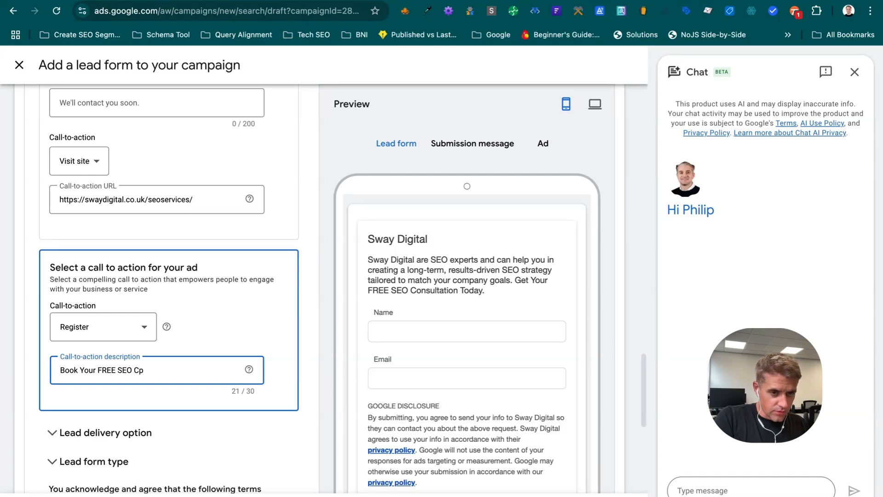
pyautogui.write('all Todauy')
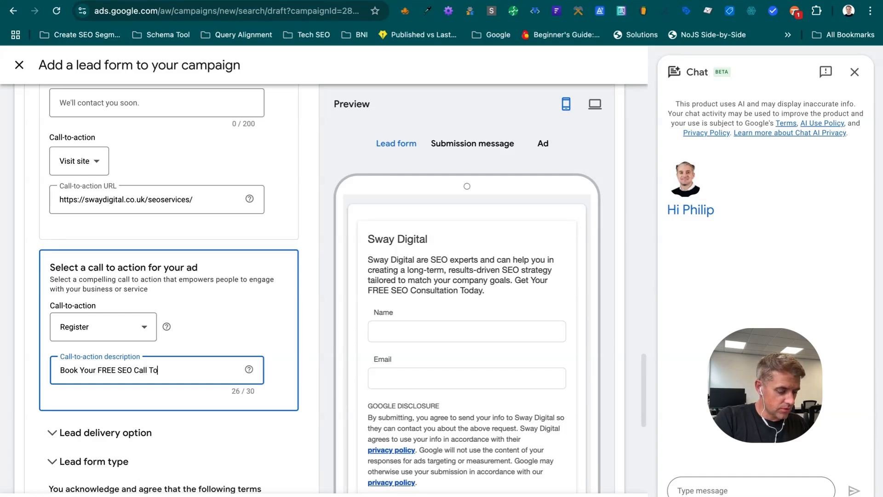
pyautogui.press('BackSpace')
pyautogui.press('BackSpace')
pyautogui.write('y')
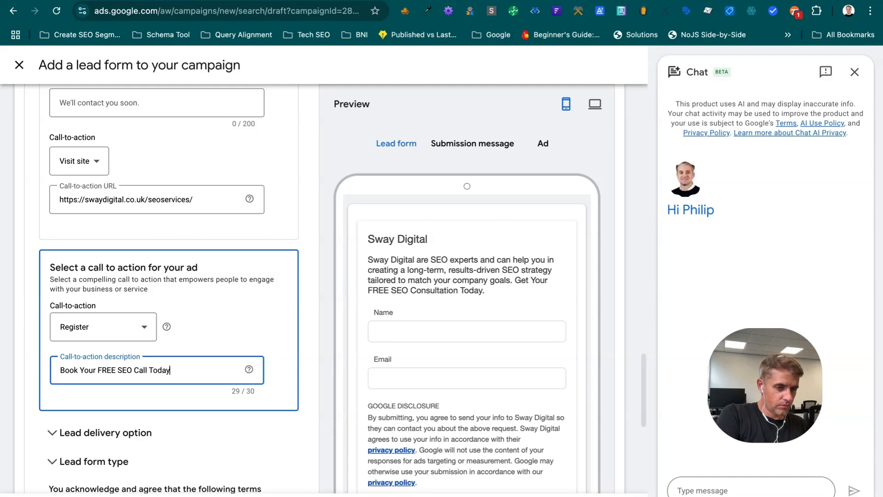
# Step: Look through the lead delivery options, including webhook integration and the alternative for those without a webhook
pyautogui.scroll(-1, 172, 356)
pyautogui.scroll(-2, 172, 356)
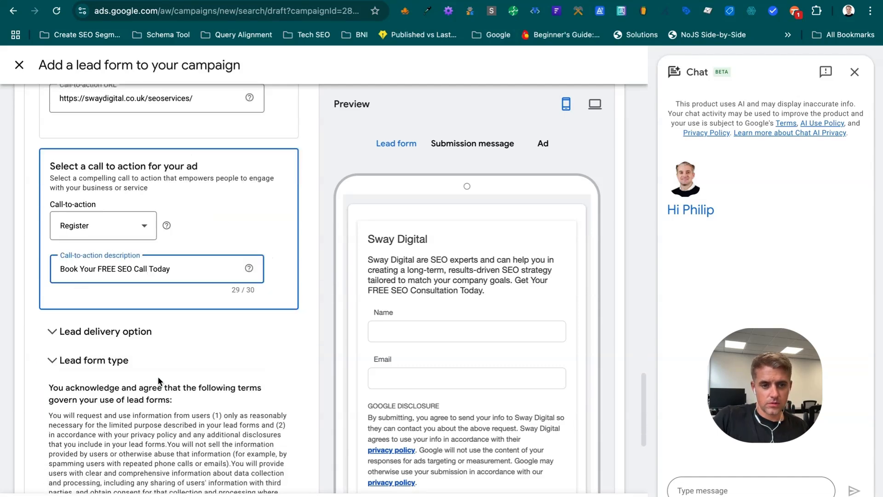
pyautogui.click(53, 332)
pyautogui.scroll(-5, 66, 374)
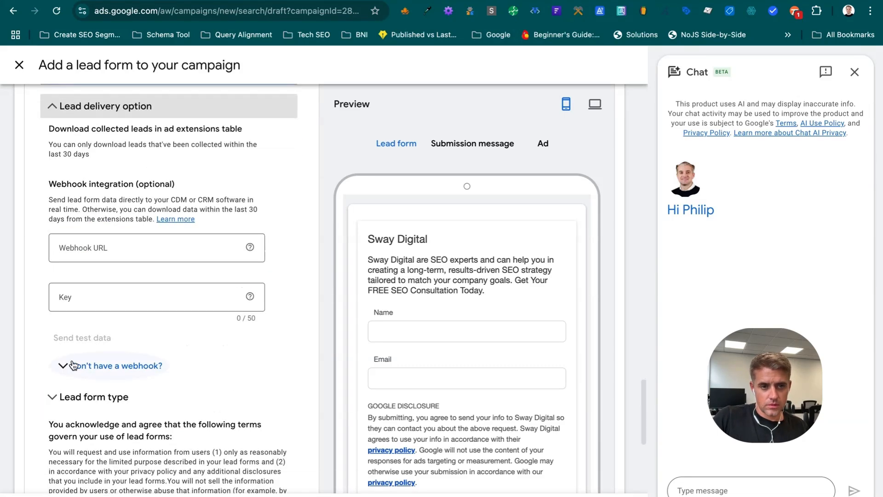
pyautogui.click(66, 366)
pyautogui.scroll(-5, 67, 366)
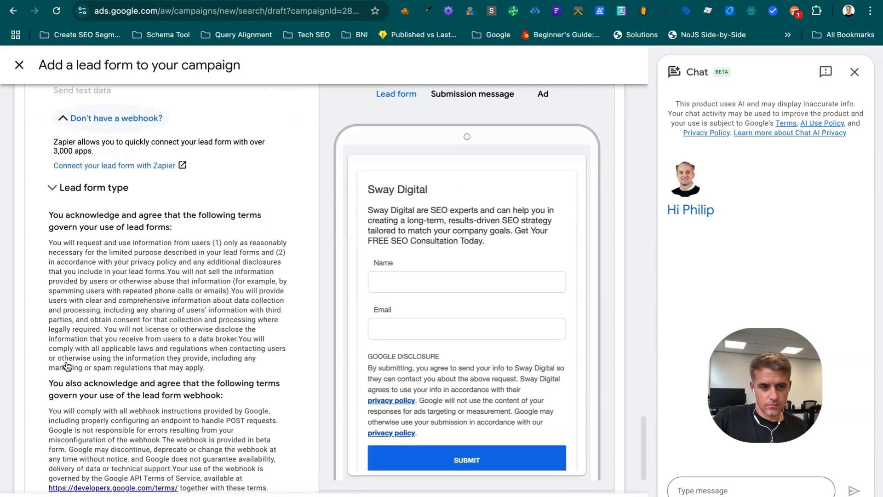
# Step: Set the lead form type to More qualified
pyautogui.click(70, 199)
pyautogui.scroll(2, 188, 395)
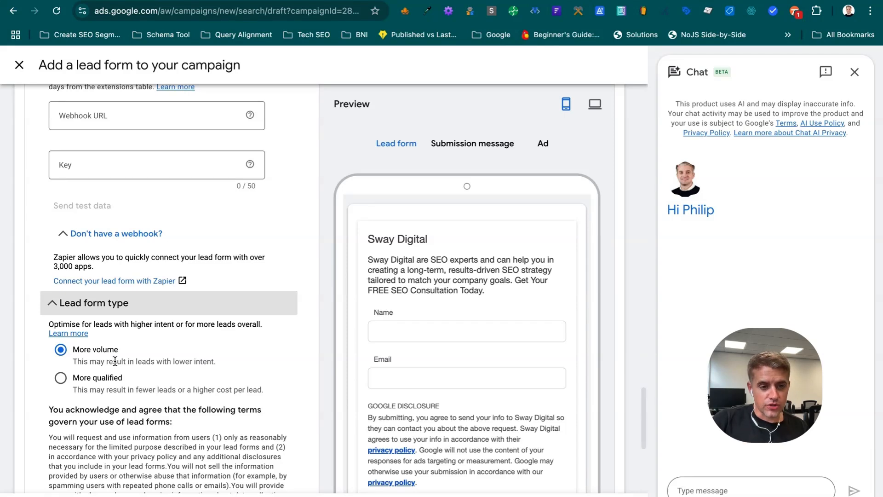
pyautogui.click(59, 378)
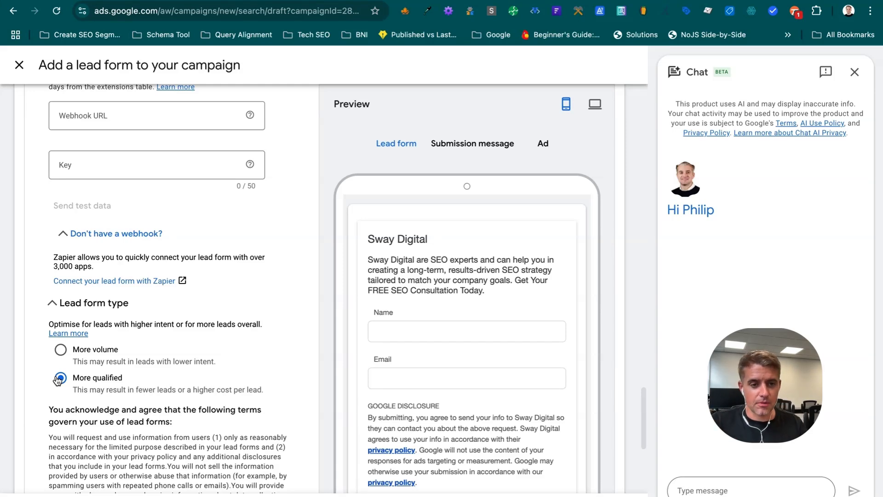
# Step: Preview the lead form's submission message and how the form appears in the ad
pyautogui.scroll(8, 128, 302)
pyautogui.click(468, 146)
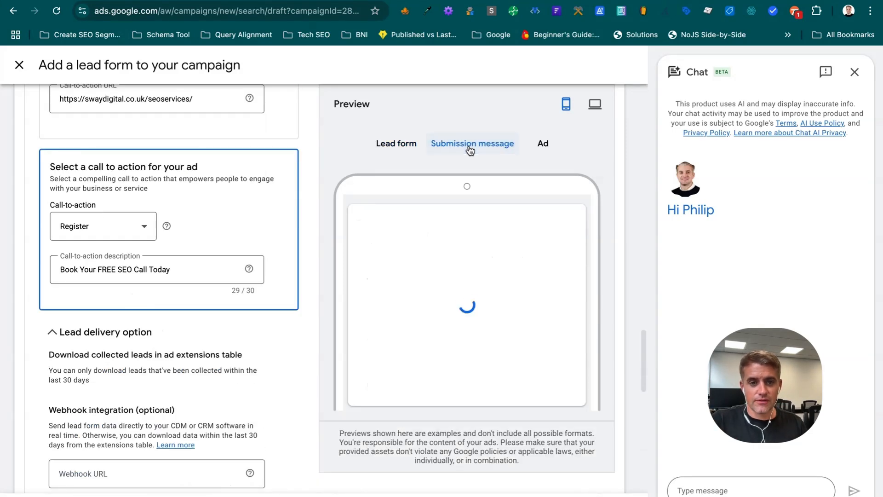
pyautogui.scroll(10, 457, 326)
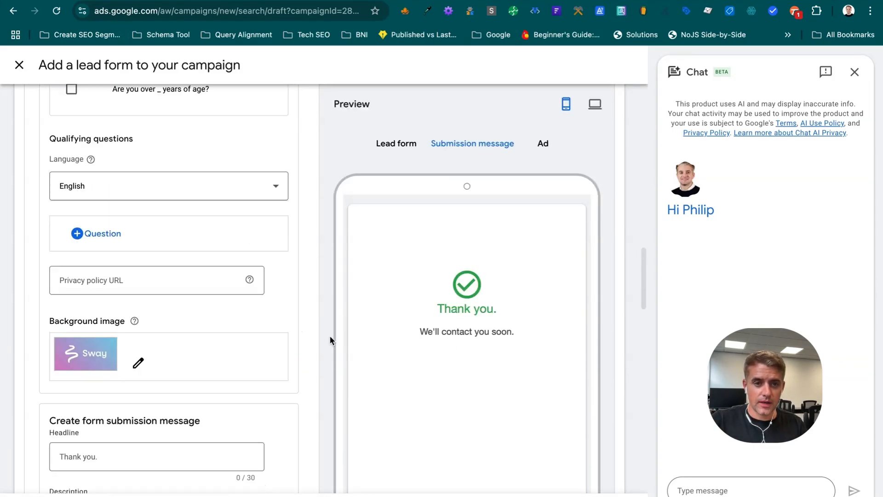
pyautogui.scroll(-4, 90, 437)
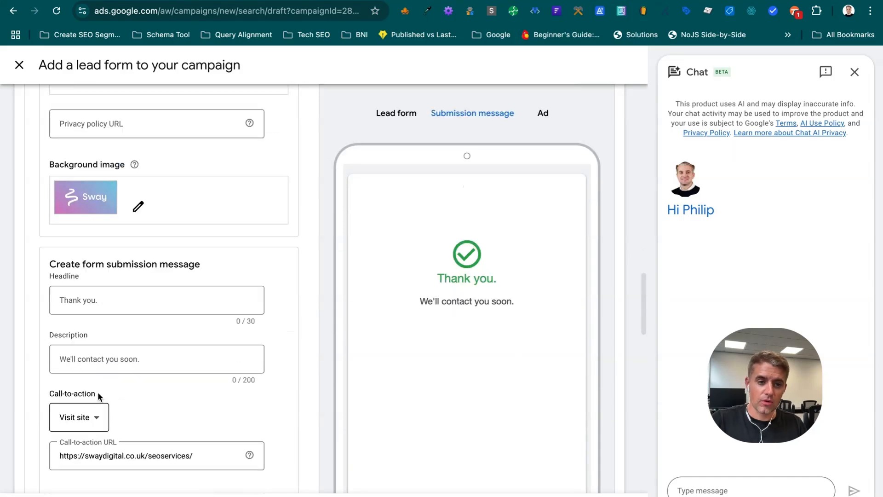
pyautogui.click(119, 359)
pyautogui.scroll(3, 234, 359)
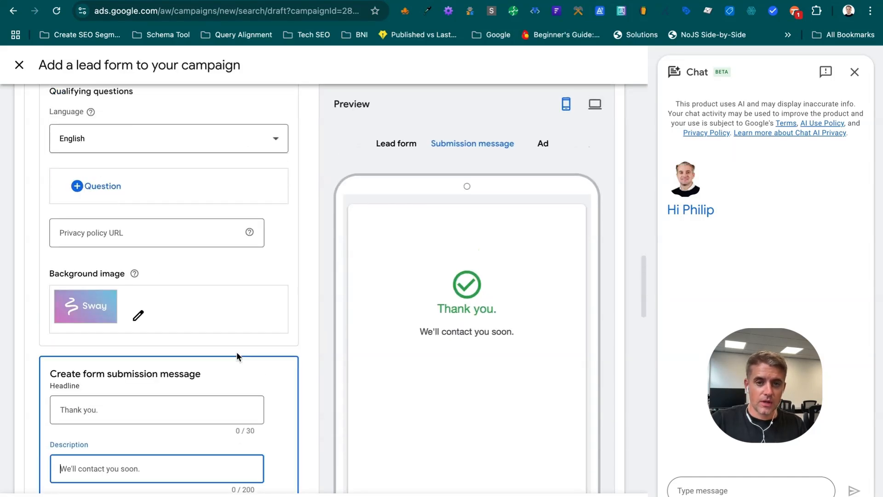
pyautogui.click(552, 147)
pyautogui.scroll(-15, 203, 257)
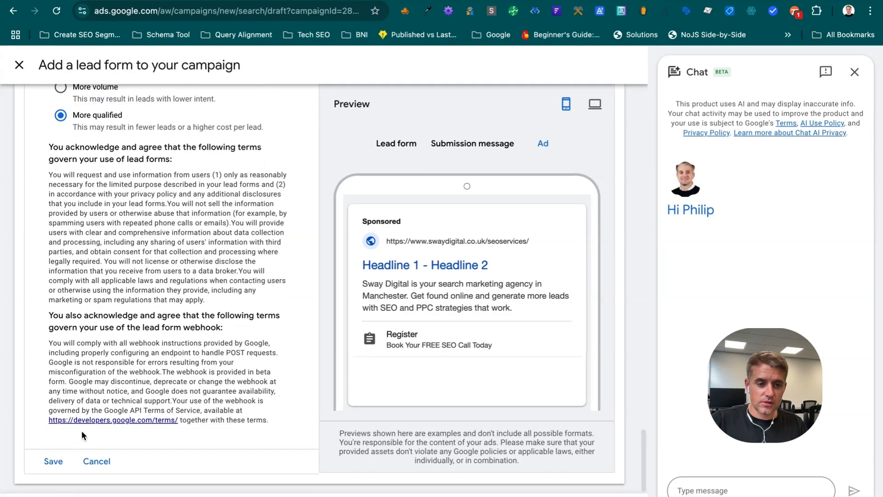
# Step: Try to save the lead form, and add Town/City as an optional contact information question
pyautogui.click(59, 467)
pyautogui.click(57, 466)
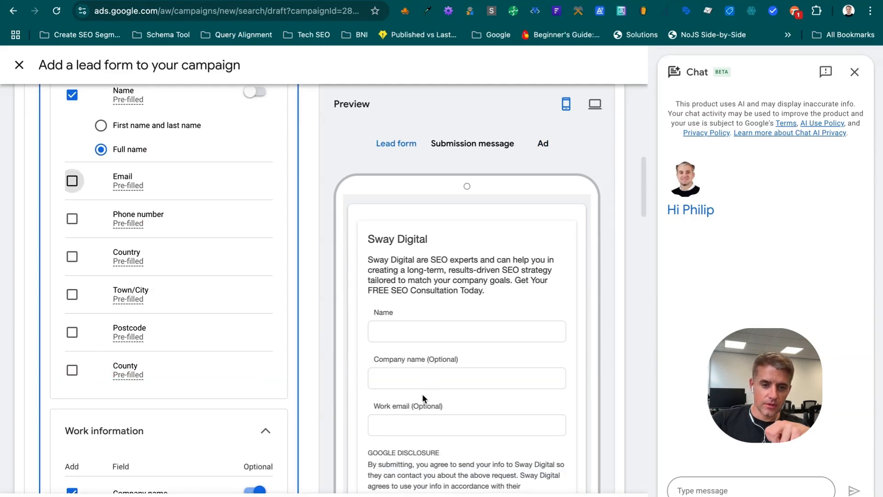
pyautogui.scroll(3, 131, 352)
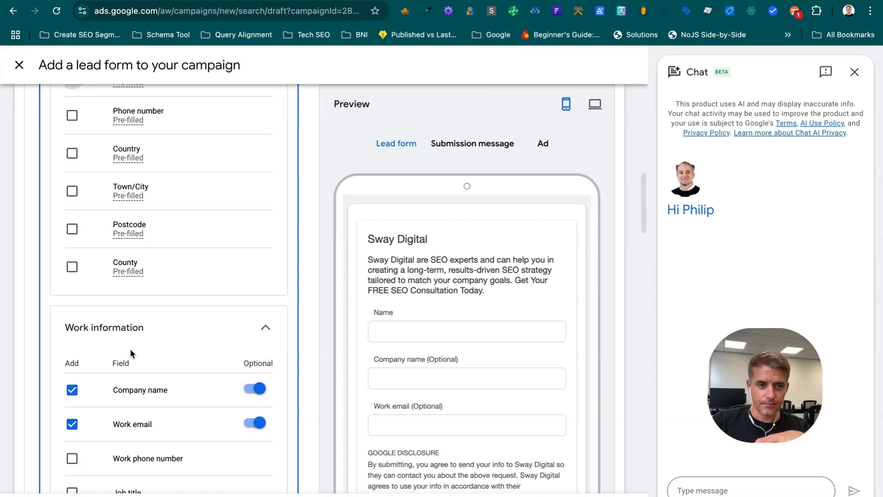
pyautogui.click(72, 191)
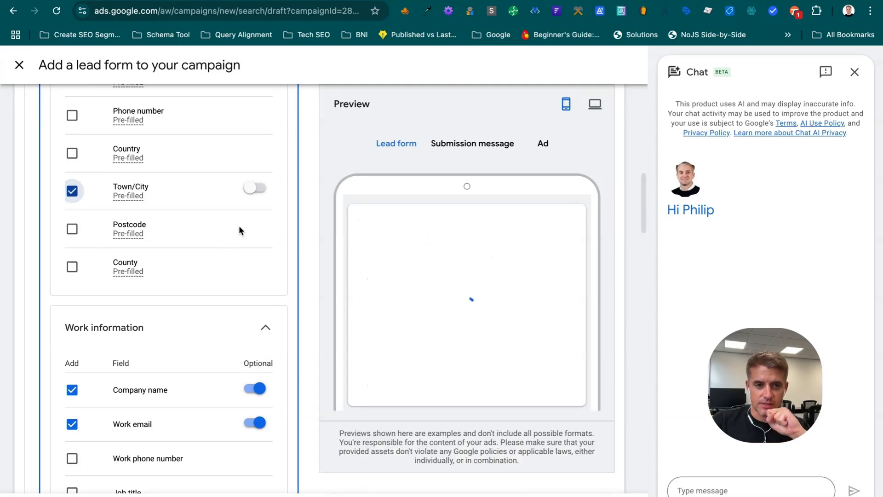
pyautogui.click(257, 189)
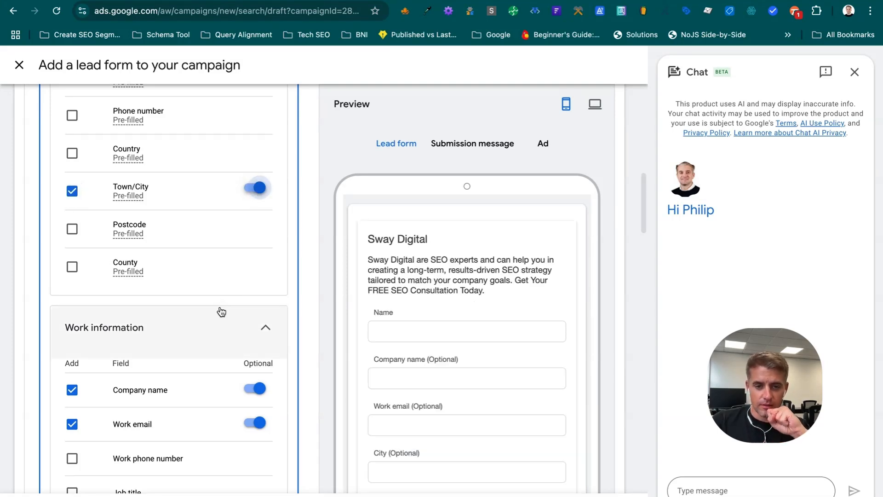
# Step: Check the rest of the lead form, save it and go back to the campaign's ad creation section
pyautogui.scroll(-1, 221, 316)
pyautogui.scroll(-9, 221, 317)
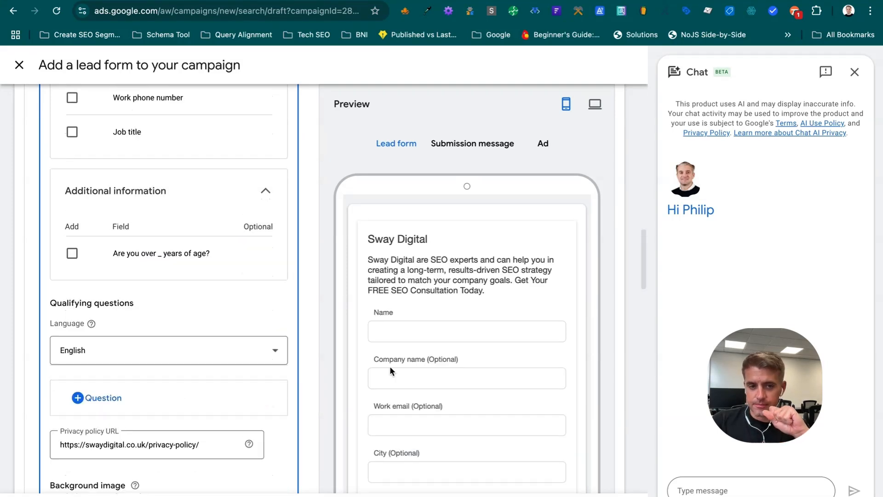
pyautogui.scroll(-20, 115, 376)
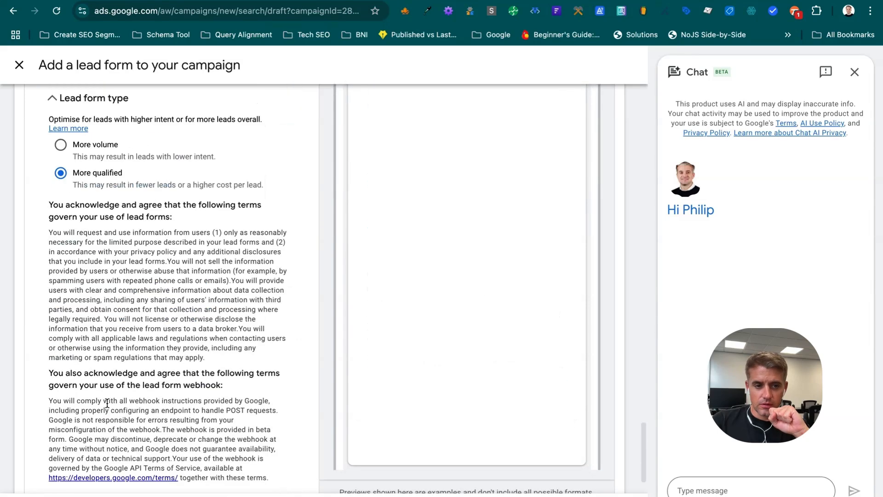
pyautogui.scroll(20, 106, 403)
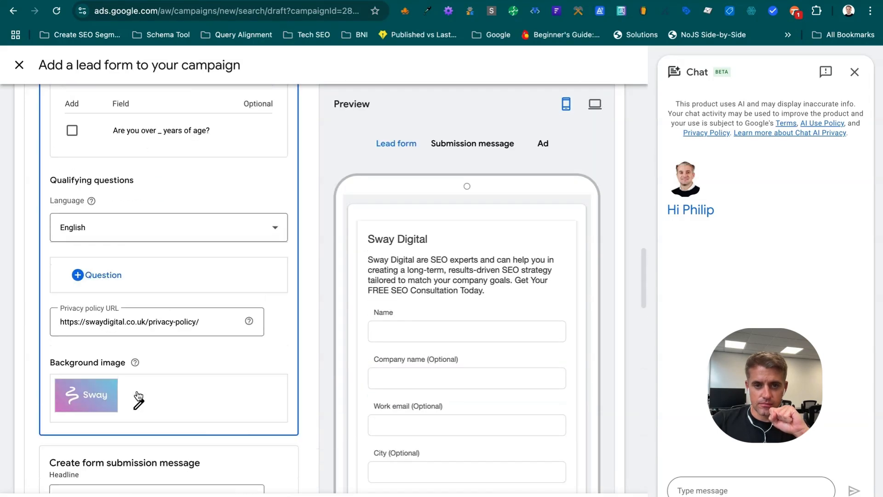
pyautogui.scroll(5, 136, 390)
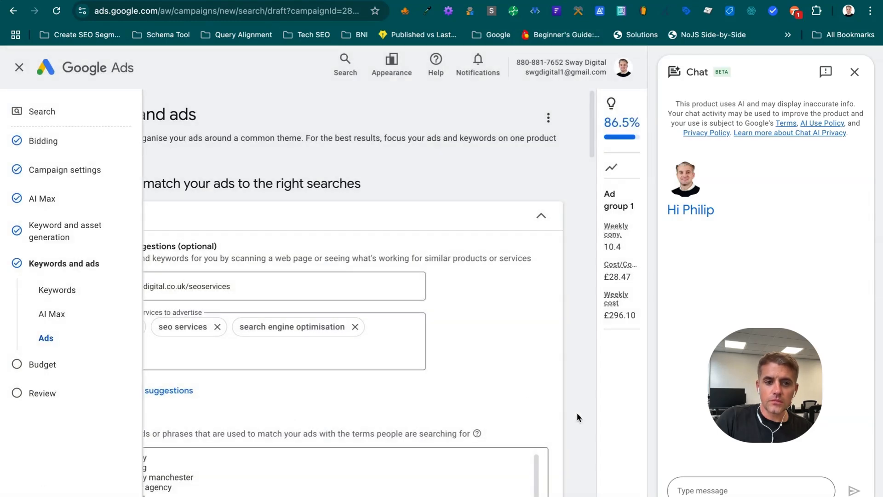
pyautogui.scroll(-10, 571, 408)
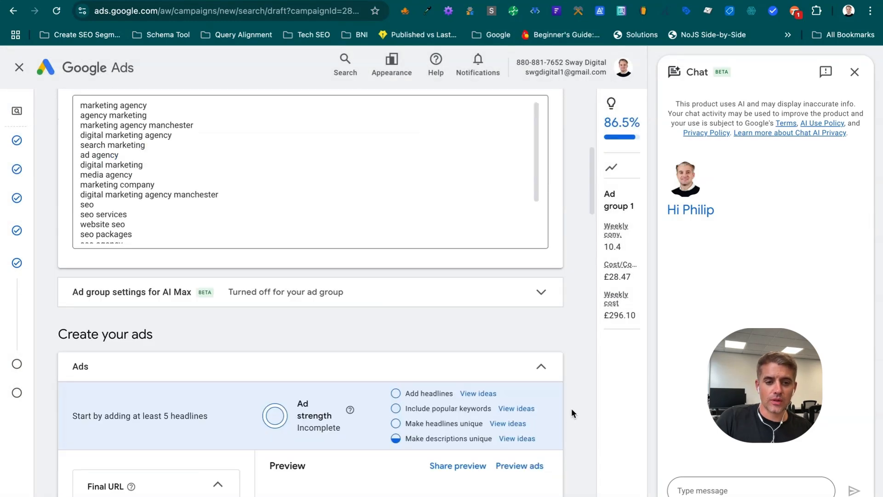
# Step: Review the ad's final URL, display path and lead form, and look through the suggested headline phrases
pyautogui.scroll(-2, 571, 407)
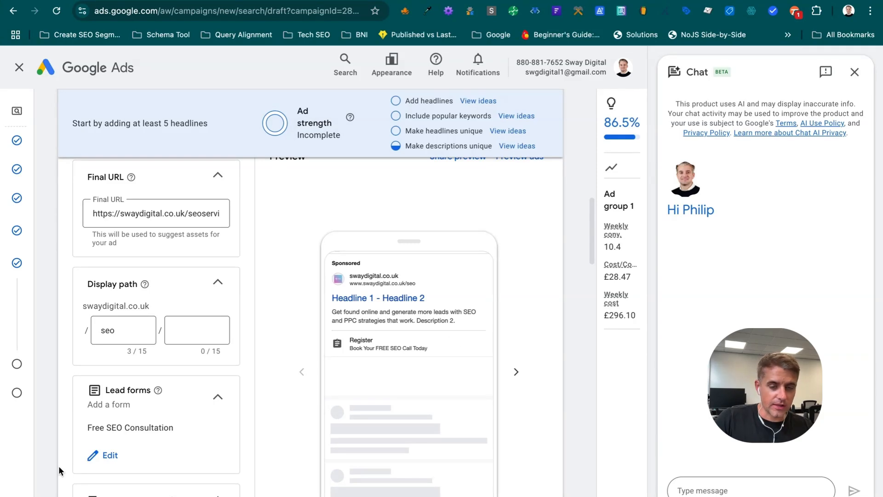
pyautogui.scroll(-4, 59, 466)
pyautogui.scroll(3, 59, 466)
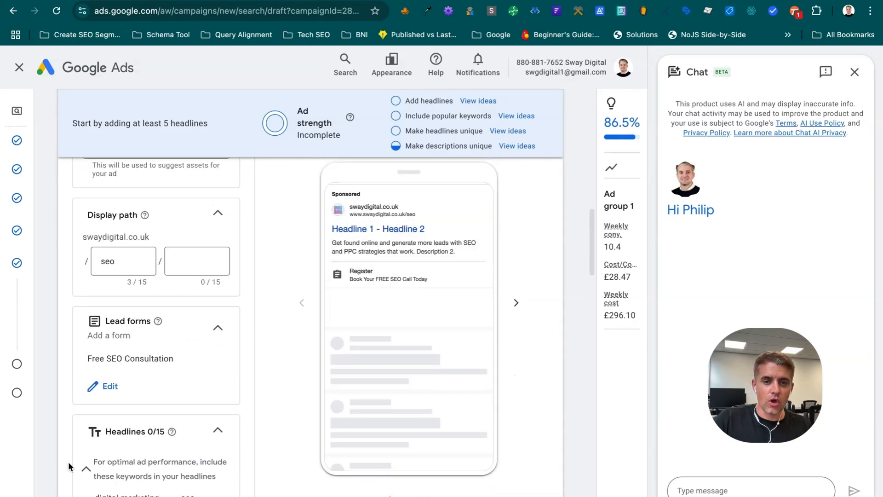
pyautogui.scroll(-3, 69, 466)
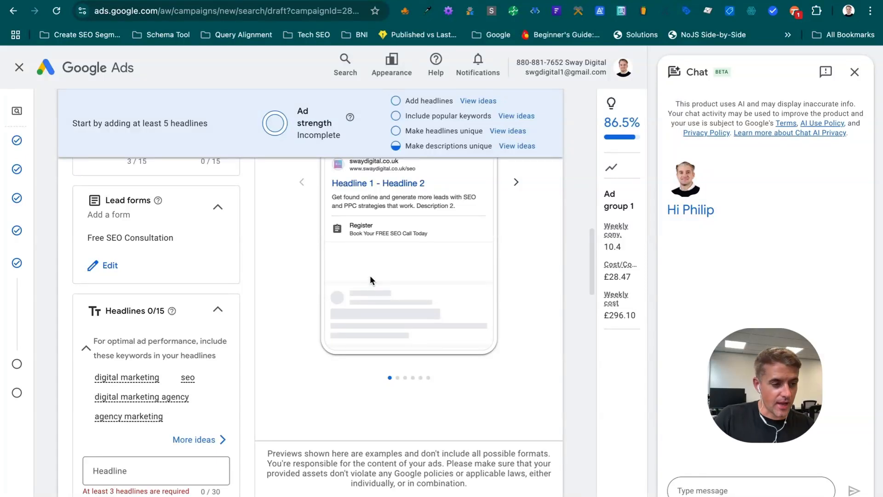
pyautogui.scroll(-5, 372, 280)
pyautogui.click(159, 238)
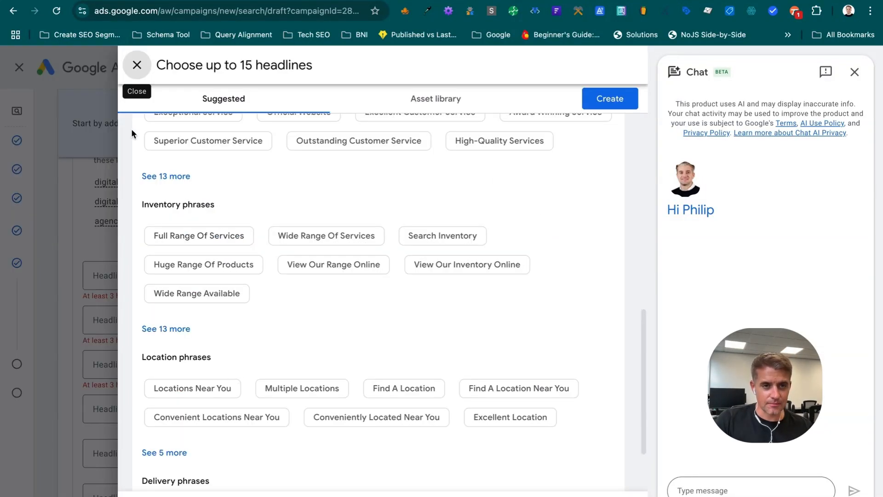
pyautogui.click(136, 64)
# Step: Enter SEO Services as the first headline and check the headline suggestions again
pyautogui.click(138, 282)
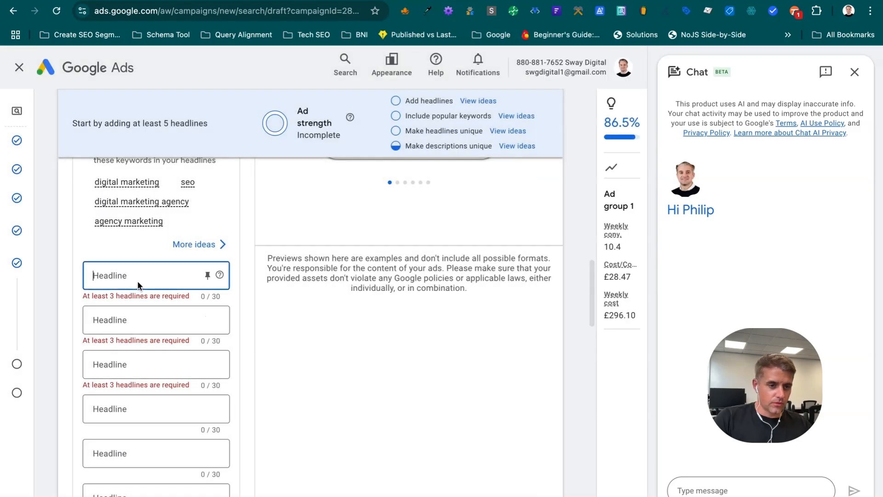
pyautogui.write('SEO Services')
pyautogui.scroll(1, 148, 339)
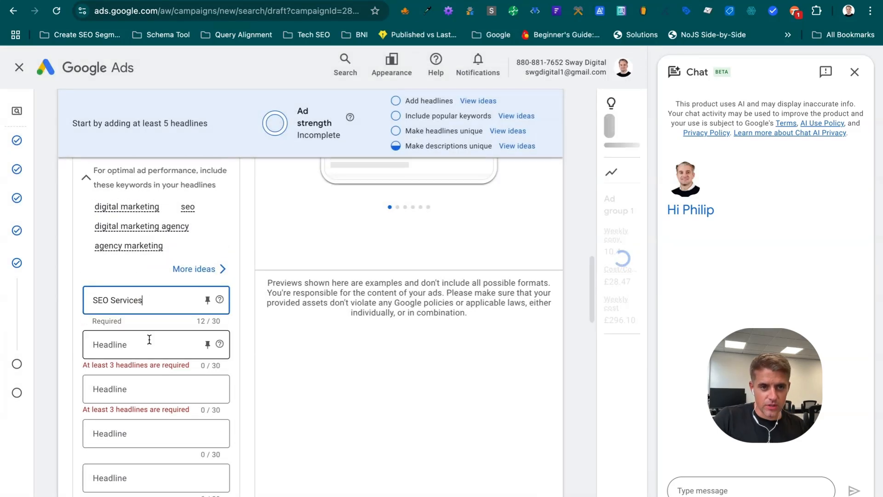
pyautogui.click(194, 271)
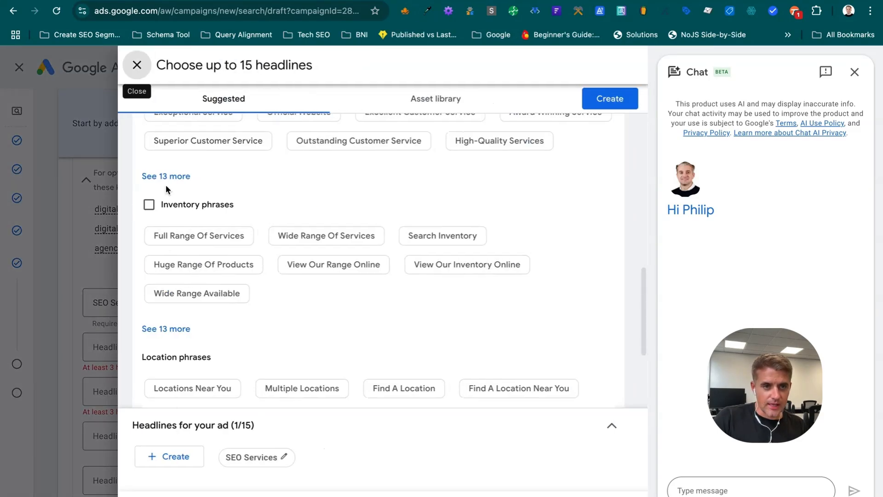
pyautogui.click(137, 65)
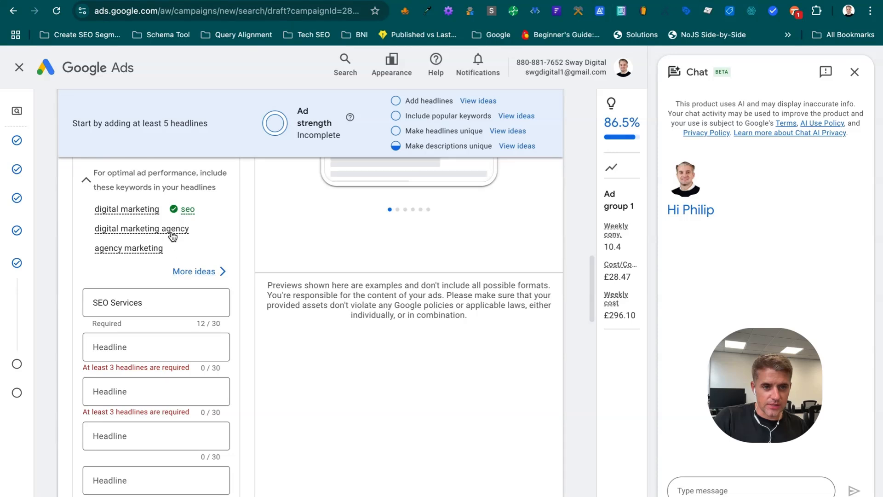
# Step: Copy the suggested keyword agency marketing into the second headline and capitalise it as Agency Marketing
pyautogui.scroll(1, 172, 236)
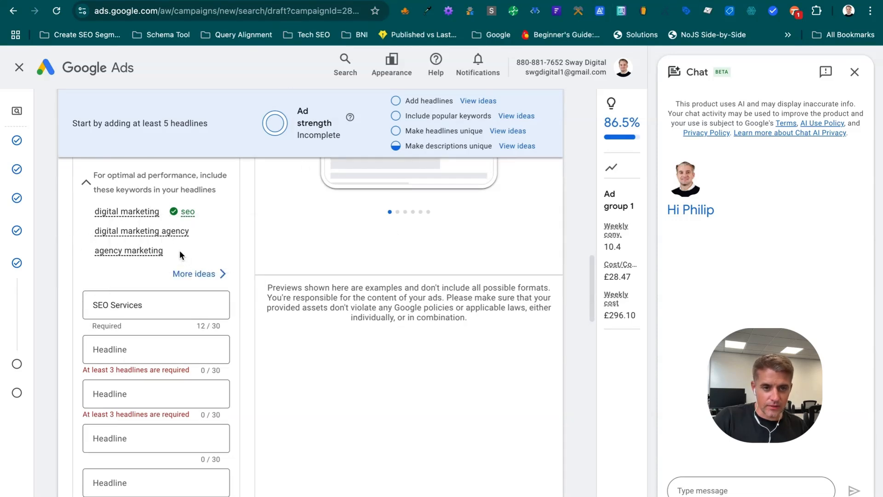
pyautogui.moveTo(177, 254)
pyautogui.mouseDown()
pyautogui.moveTo(94, 252)
pyautogui.moveTo(168, 251)
pyautogui.mouseUp()
pyautogui.hotkey('ctrl', 'c')
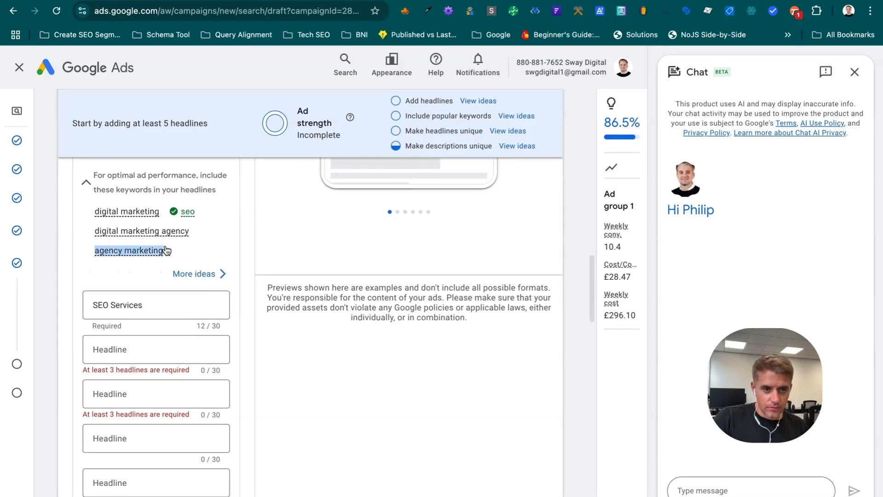
pyautogui.click(134, 337)
pyautogui.hotkey('ctrl', 'v')
pyautogui.press('Home')
pyautogui.hotkey('shift', 'Right')
pyautogui.write('A')
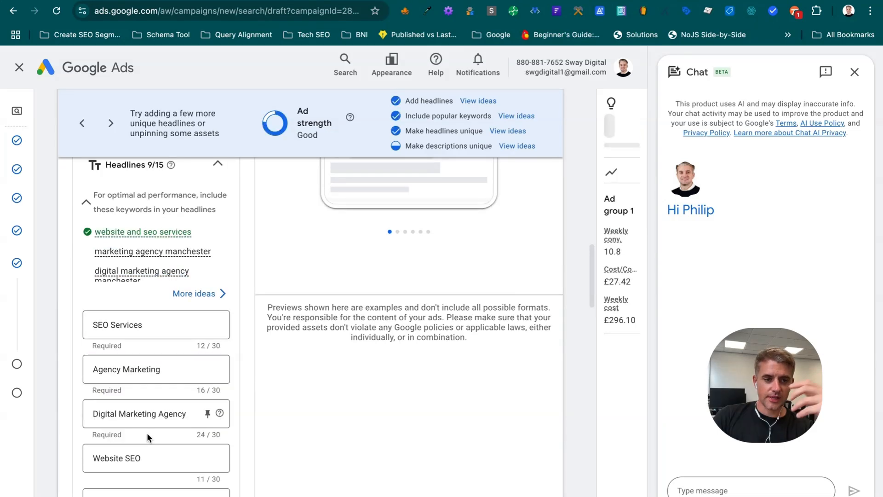
# Step: Add the headline Marketing Agency Manchester after Improve Your SEO Today
pyautogui.scroll(-8, 166, 410)
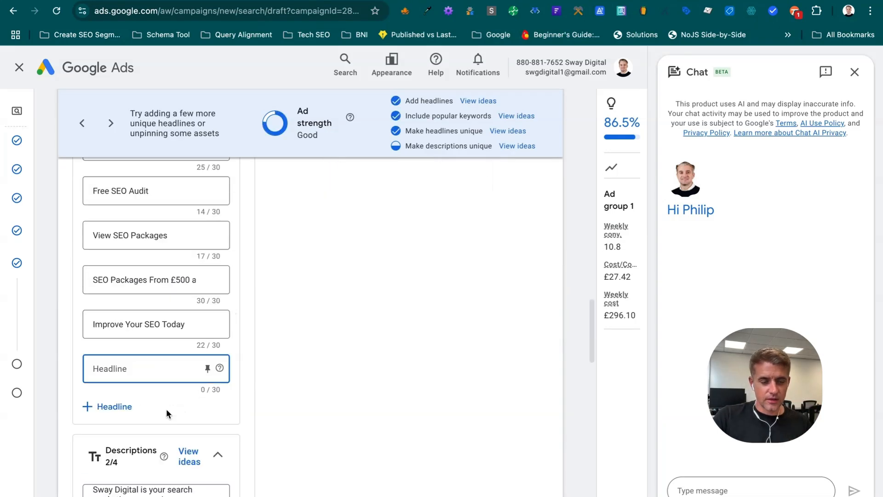
pyautogui.write('Marketin')
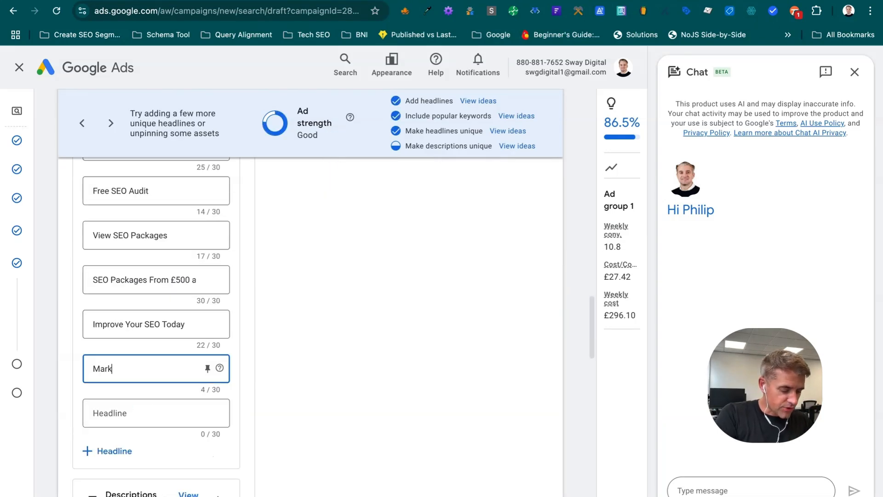
pyautogui.press('BackSpace')
pyautogui.press('BackSpace')
pyautogui.write('ing')
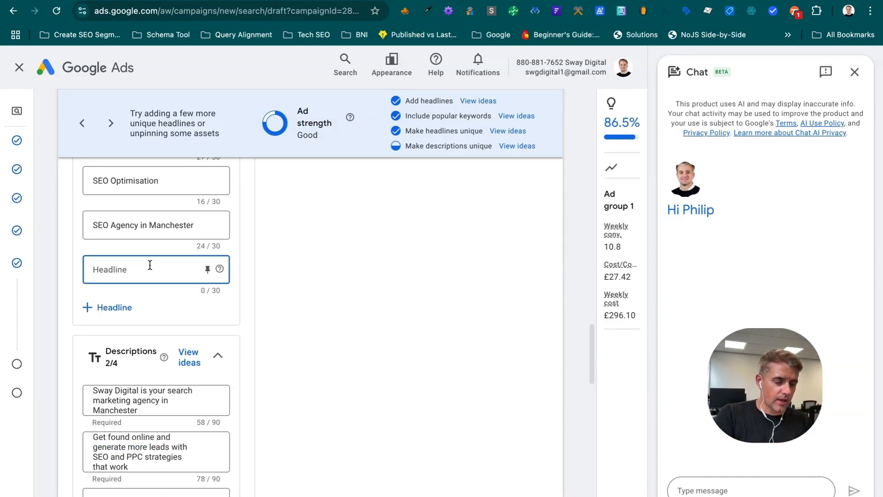
# Step: Review the ad group's keyword list and compare it with the headlines already entered
pyautogui.scroll(10, 150, 265)
pyautogui.scroll(8, 149, 269)
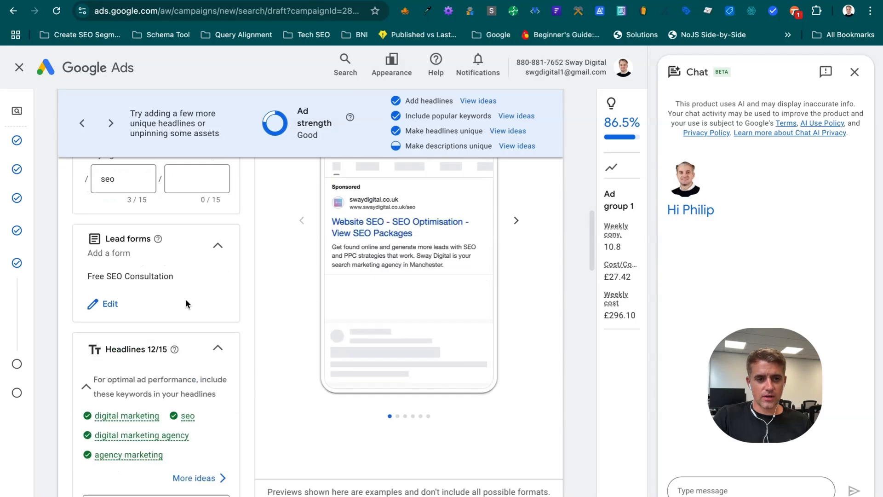
pyautogui.scroll(10, 186, 314)
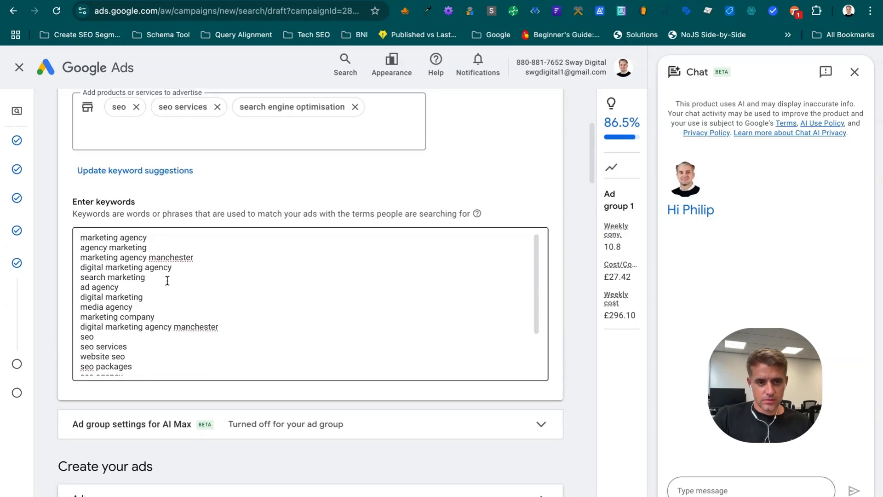
pyautogui.moveTo(137, 286); pyautogui.dragTo(72, 288)
pyautogui.click(144, 301)
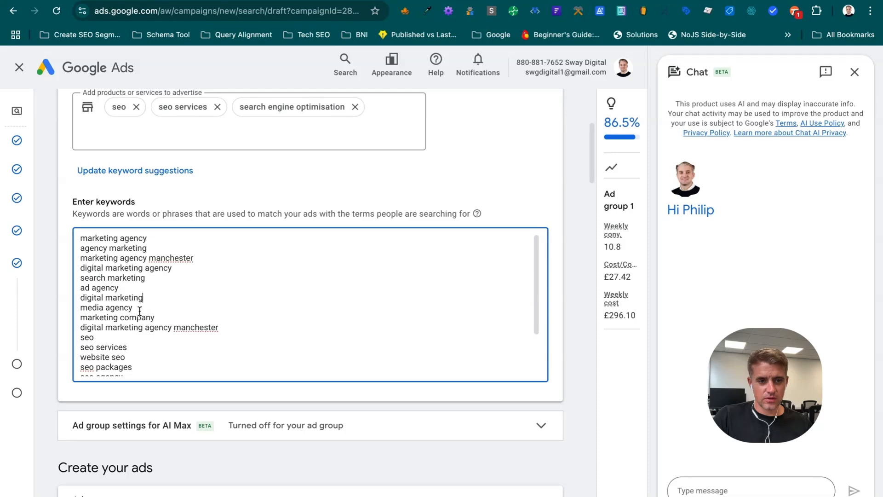
pyautogui.scroll(-10, 168, 312)
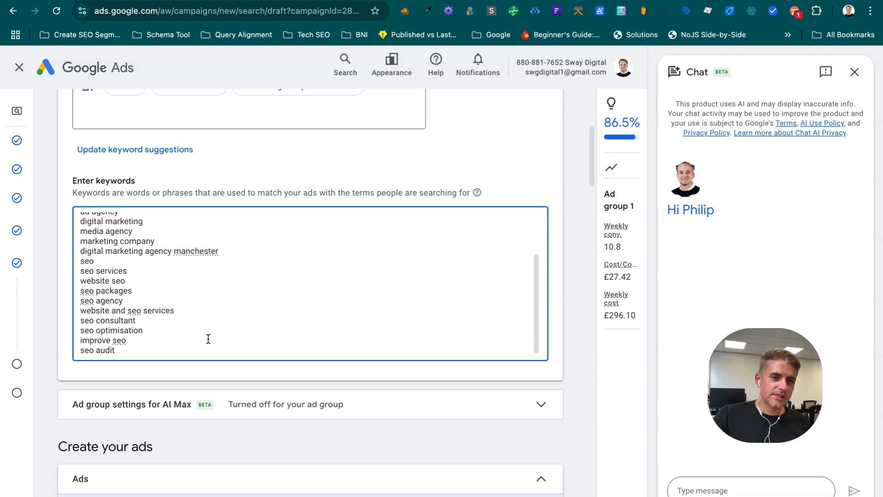
pyautogui.scroll(-15, 223, 352)
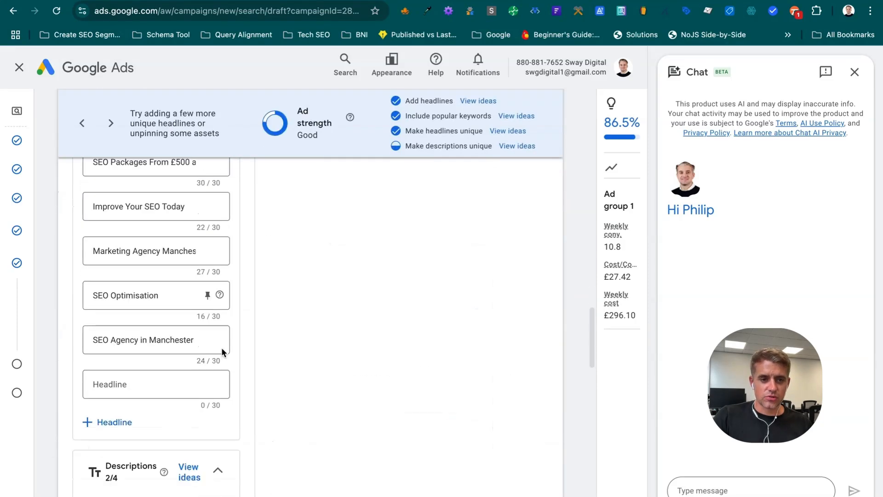
pyautogui.scroll(5, 222, 347)
pyautogui.scroll(-3, 178, 399)
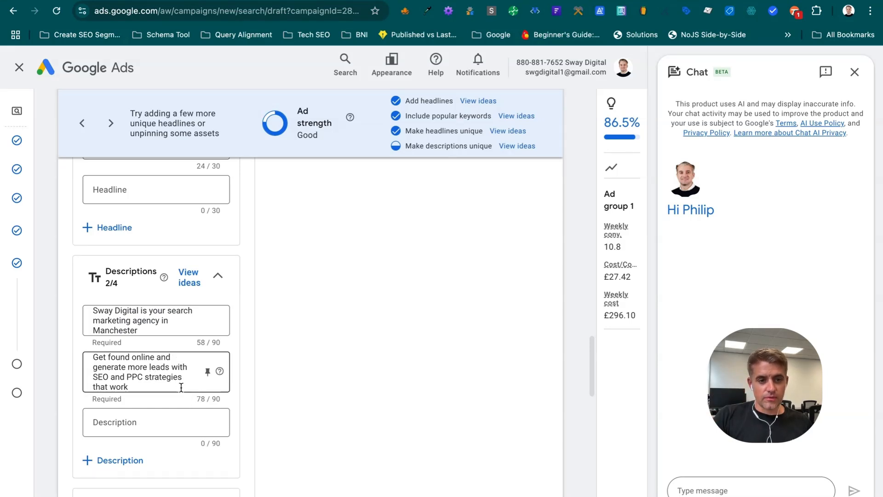
# Step: Remove the PPC mention from the second description so it reads Get found online and generate more leads with SEO strategies that work
pyautogui.doubleClick(135, 378)
pyautogui.press('BackSpace')
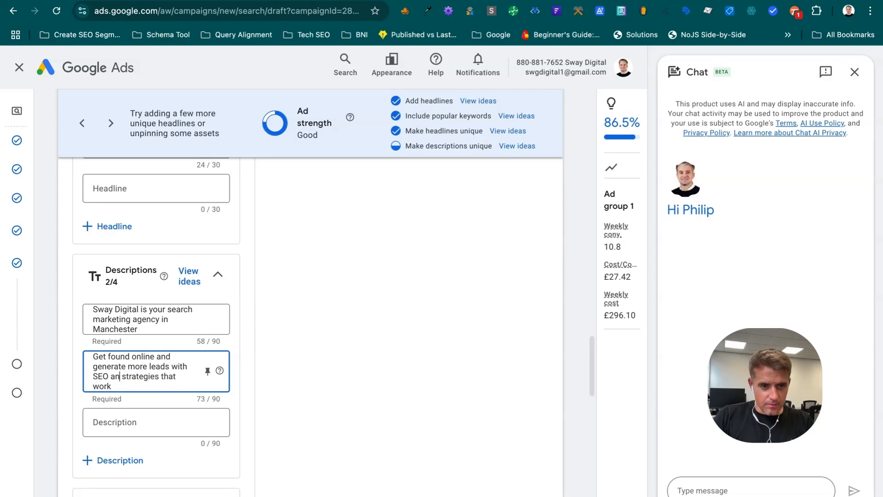
pyautogui.press('BackSpace')
pyautogui.press('BackSpace')
pyautogui.press('BackSpace')
pyautogui.press('BackSpace')
pyautogui.press('BackSpace')
pyautogui.click(122, 412)
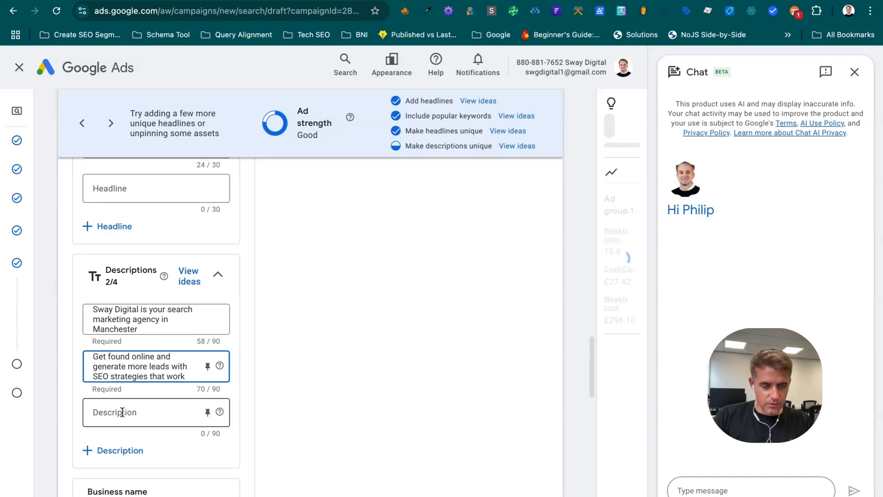
# Step: Add the headline Growth You Can Count On after SEO Agency in Manchester
pyautogui.click(141, 198)
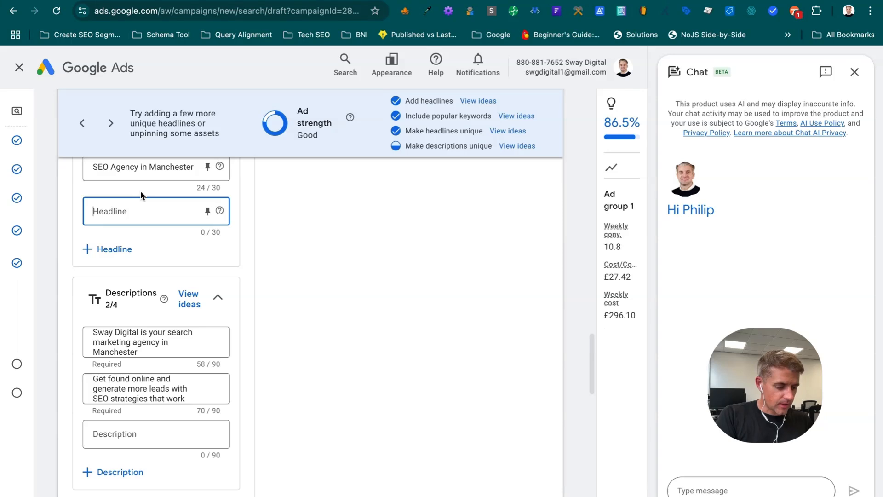
pyautogui.write('Growth Yo')
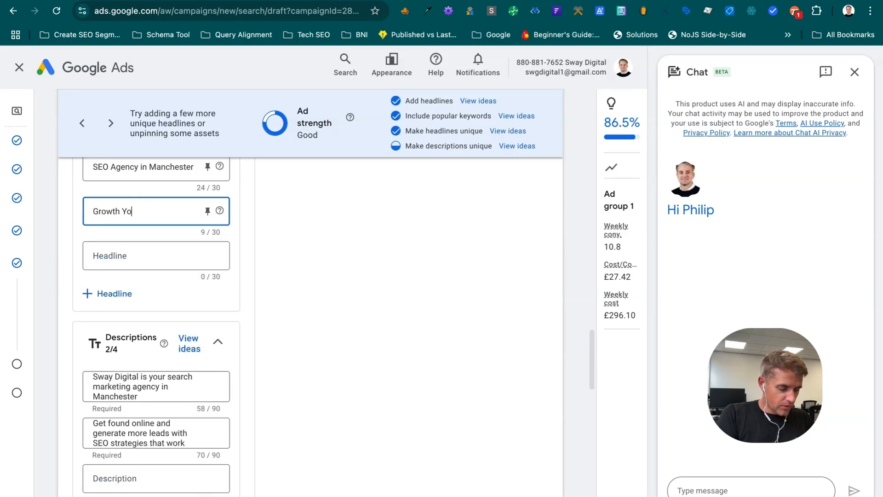
pyautogui.write('u Can Co')
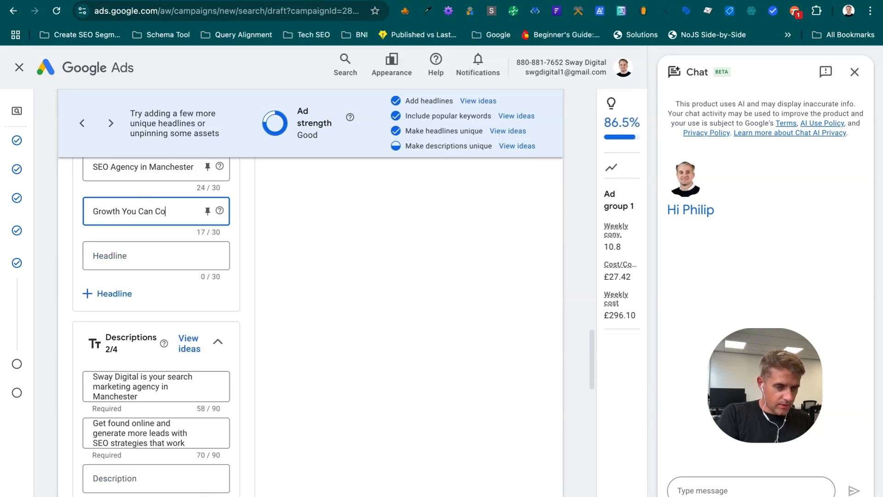
pyautogui.write('unt On')
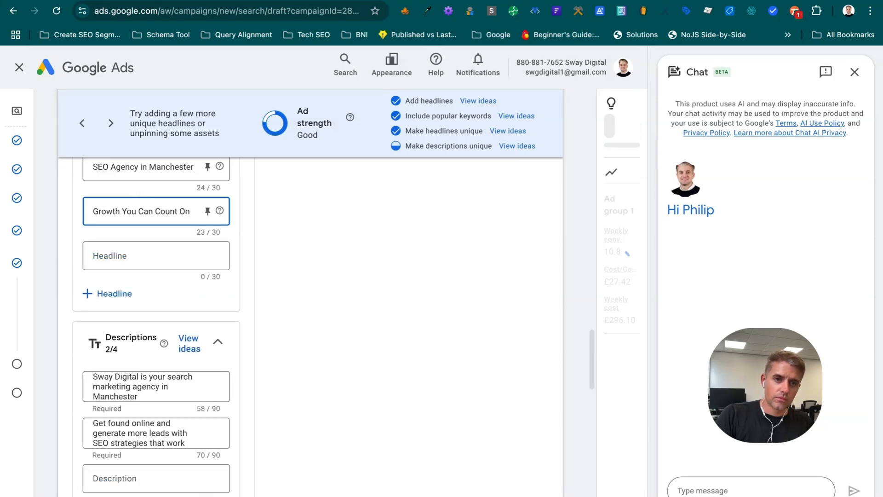
pyautogui.click(119, 256)
# Step: Enter Sway Digital as the business name and check it against the verified advertiser name
pyautogui.scroll(-3, 166, 368)
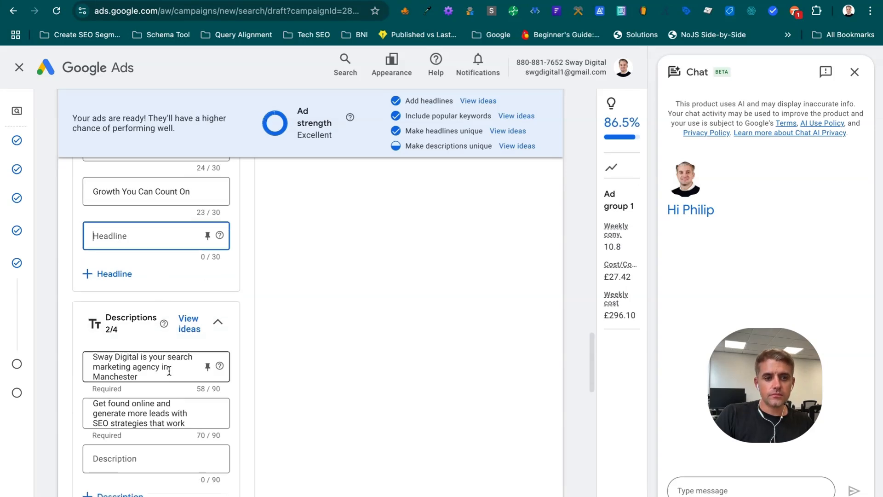
pyautogui.scroll(-2, 165, 256)
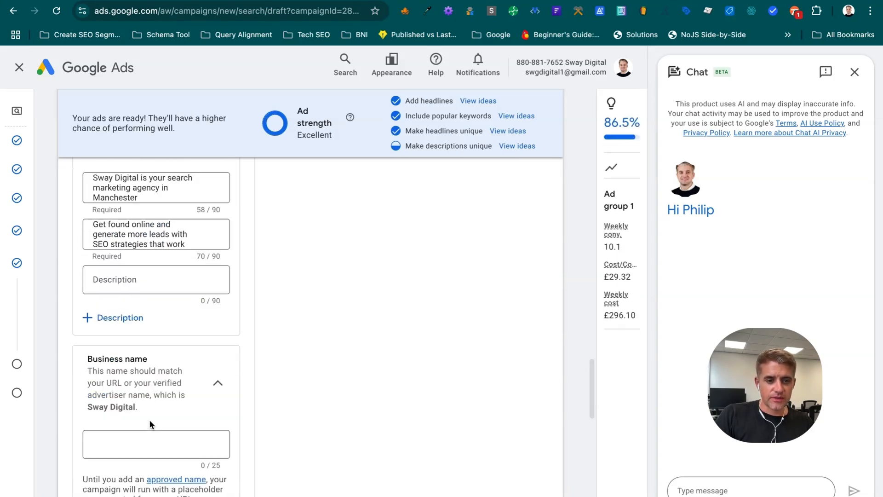
pyautogui.click(123, 437)
pyautogui.write('Sway')
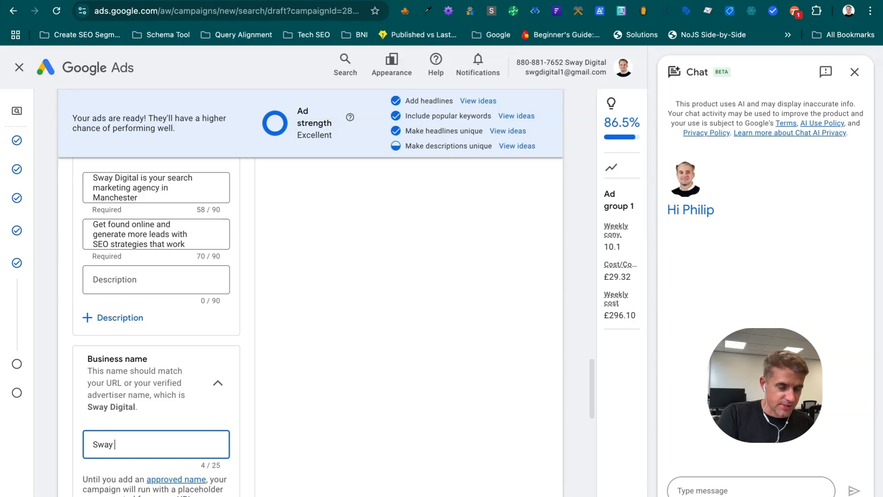
pyautogui.write(' Digigal')
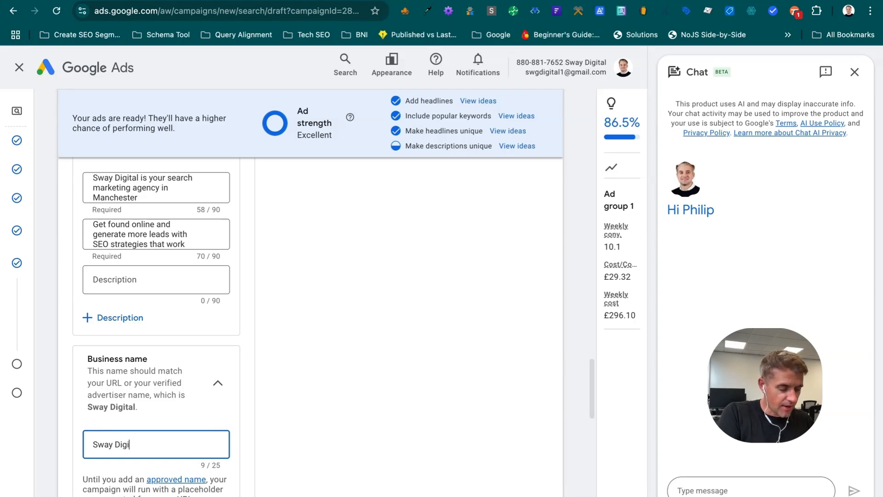
pyautogui.press('BackSpace')
pyautogui.press('BackSpace')
pyautogui.press('BackSpace')
pyautogui.press('BackSpace')
pyautogui.write('ital')
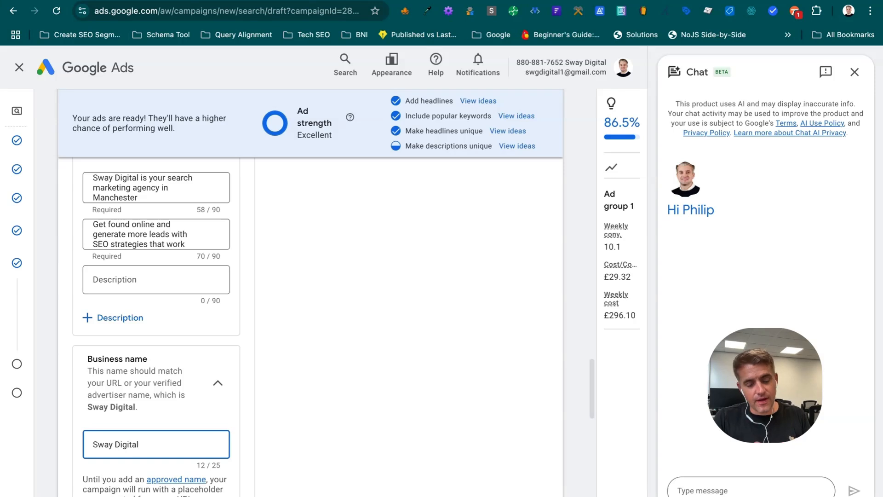
pyautogui.click(118, 407)
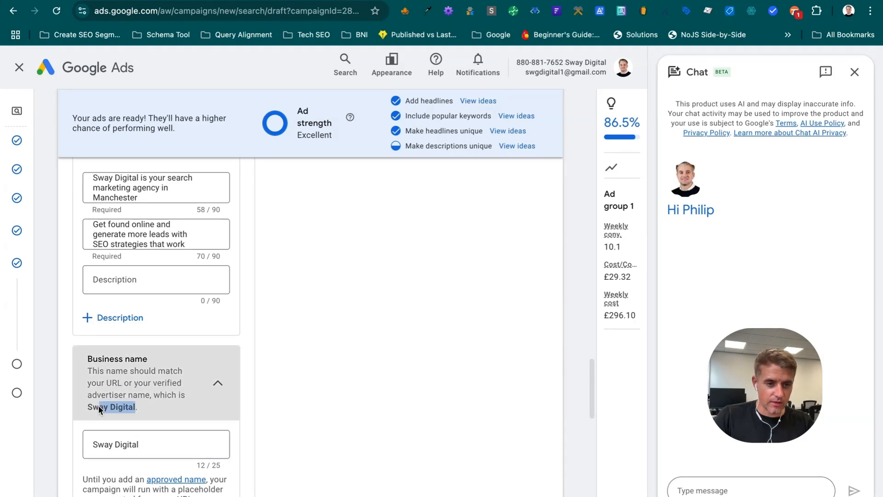
pyautogui.click(221, 444)
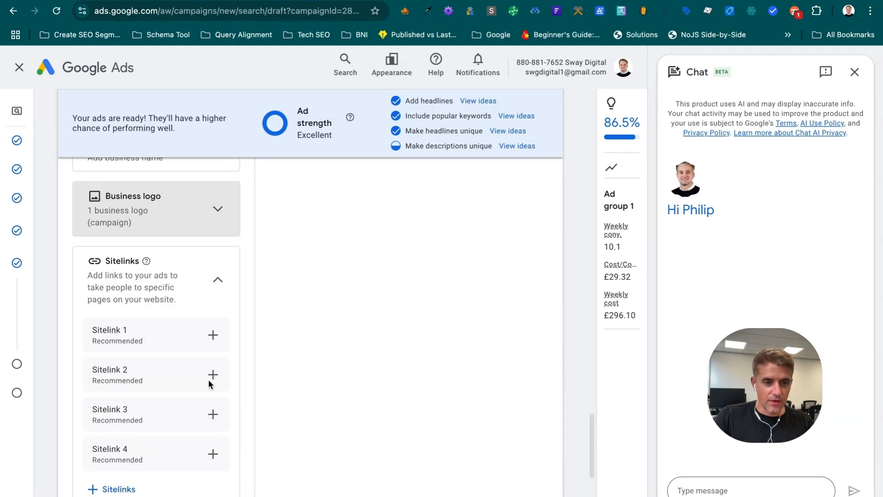
# Step: Start the first sitelink and set its text to Free SEO Consultation
pyautogui.click(221, 210)
pyautogui.click(220, 210)
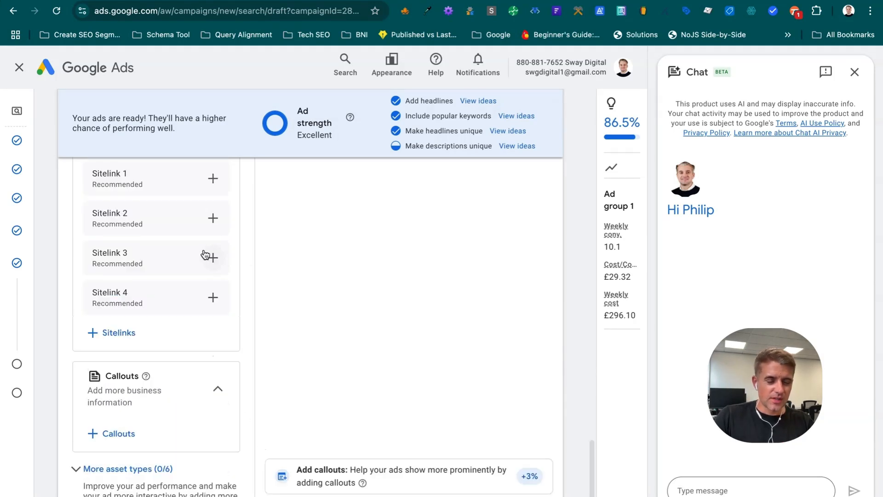
pyautogui.scroll(1, 211, 254)
pyautogui.click(212, 205)
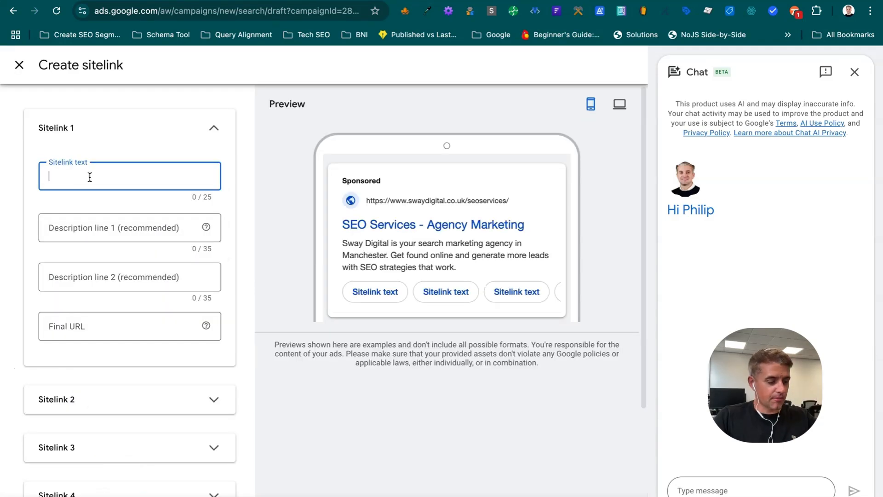
pyautogui.write('F')
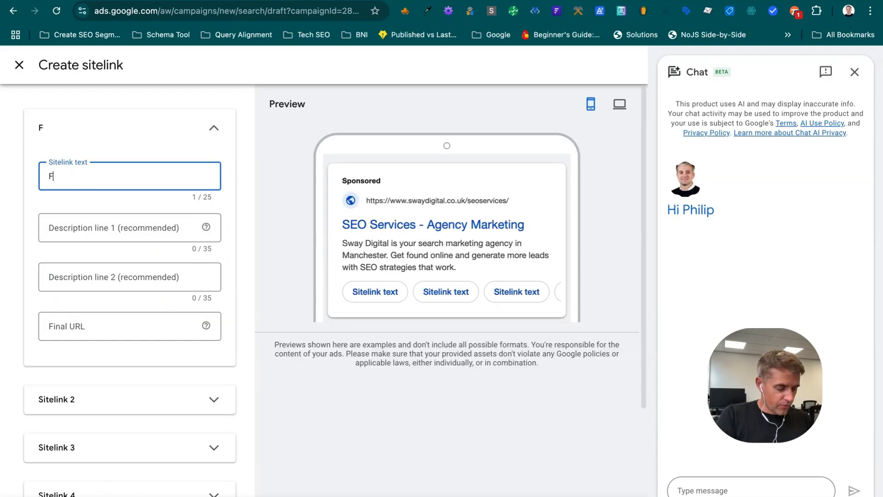
pyautogui.write('ree SEO Con')
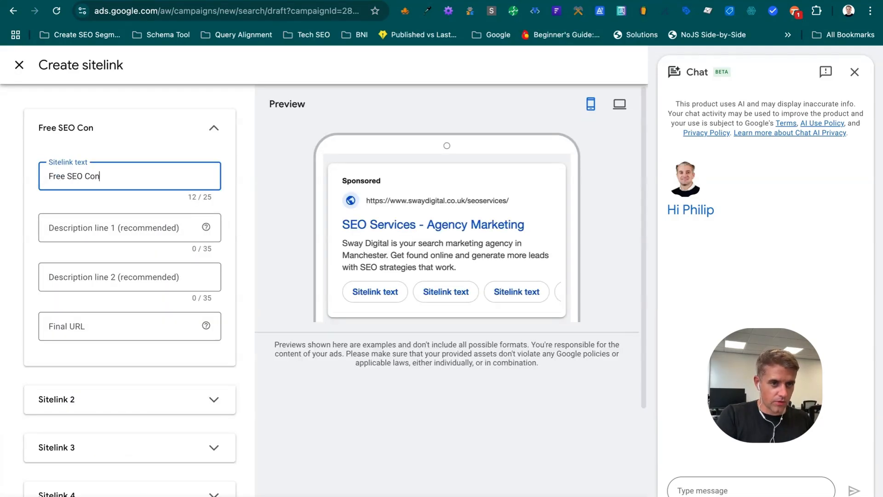
pyautogui.write('sult')
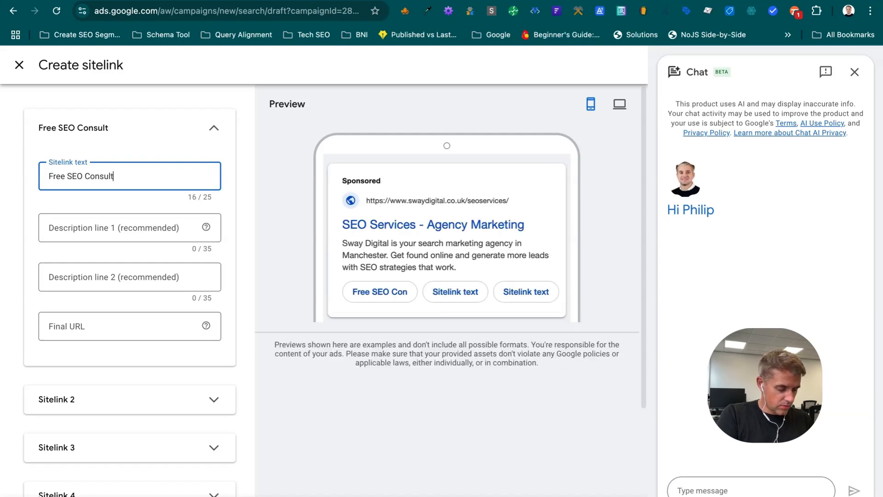
pyautogui.write('ation')
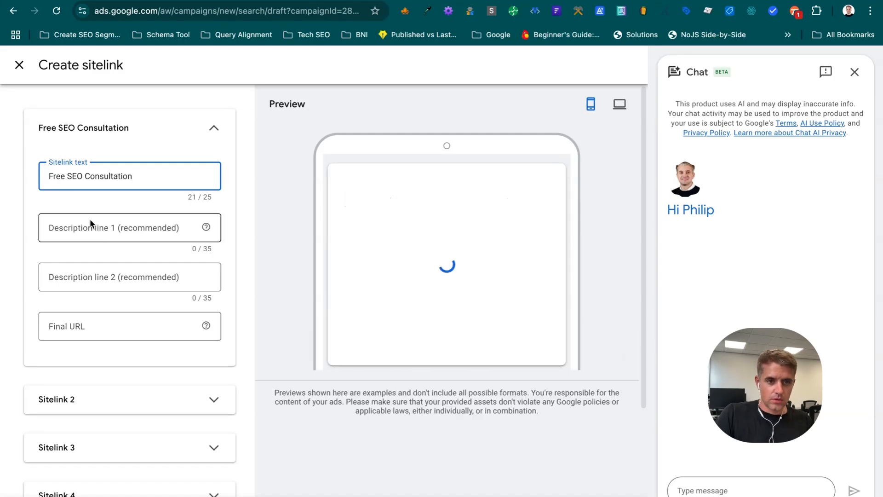
# Step: Describe the sitelink with Book Your Free SEO call today and Growth You Can Count On, link it to the Calendly free-chat booking page, and save
pyautogui.click(90, 220)
pyautogui.write('Free SEO call today')
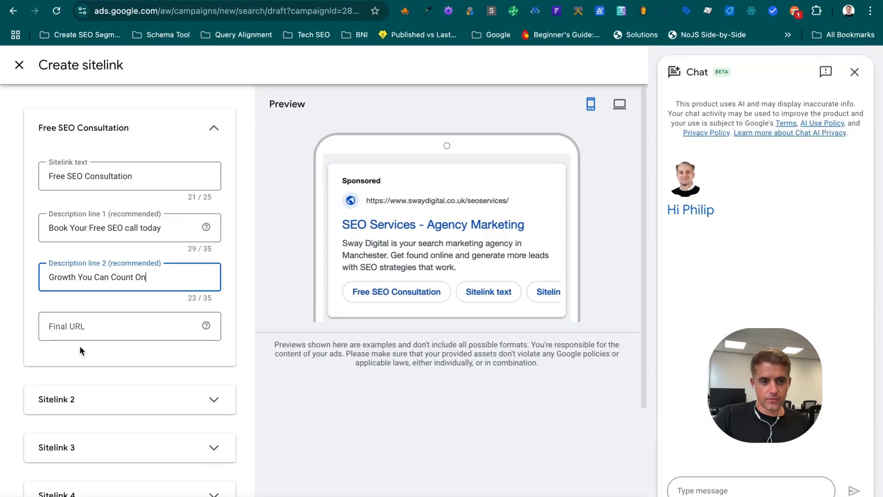
pyautogui.click(79, 333)
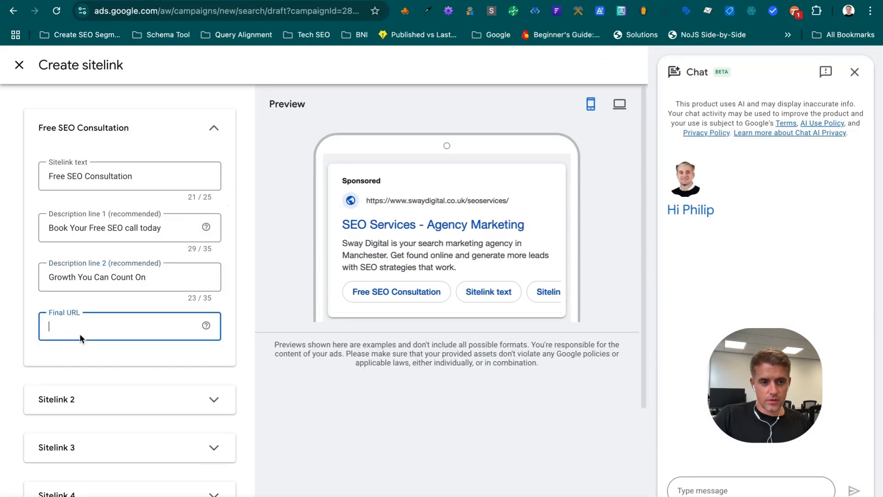
pyautogui.write('https://calendly.com/philip-beaumont/free-chat?')
pyautogui.press('BackSpace')
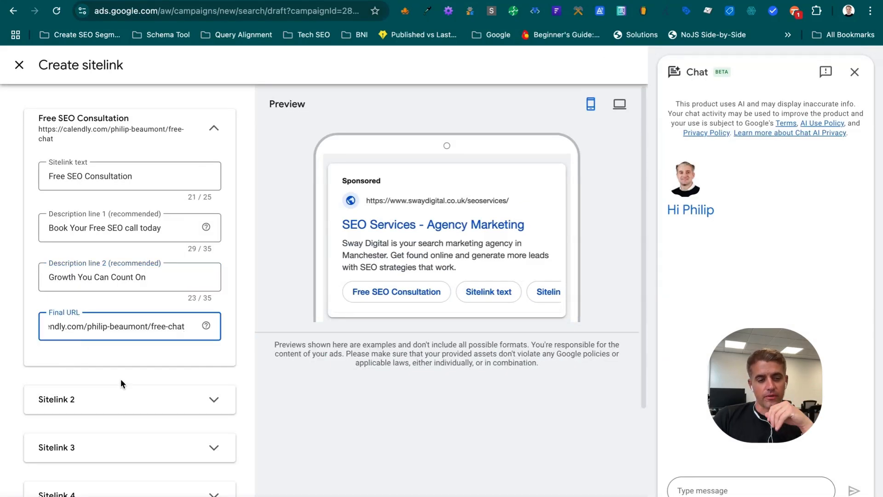
pyautogui.click(215, 371)
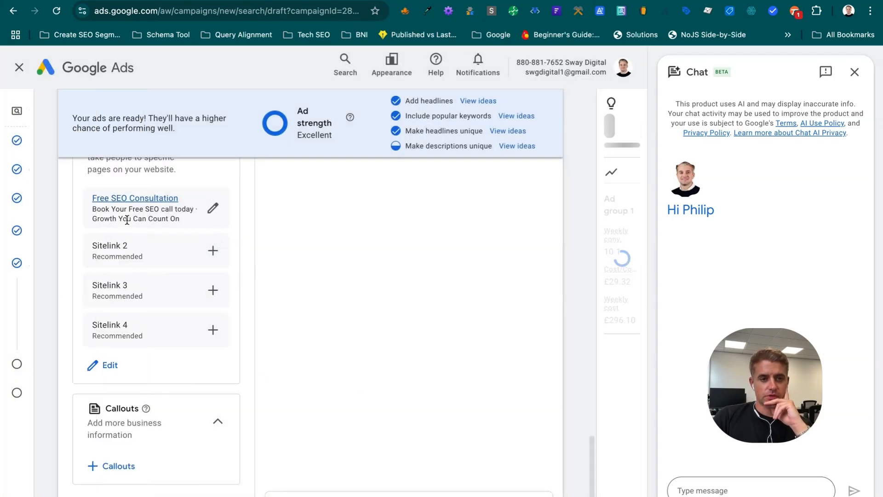
# Step: Review the ad from its final URL down to the sitelinks and start adding campaign-level callouts
pyautogui.scroll(10, 322, 348)
pyautogui.scroll(10, 322, 348)
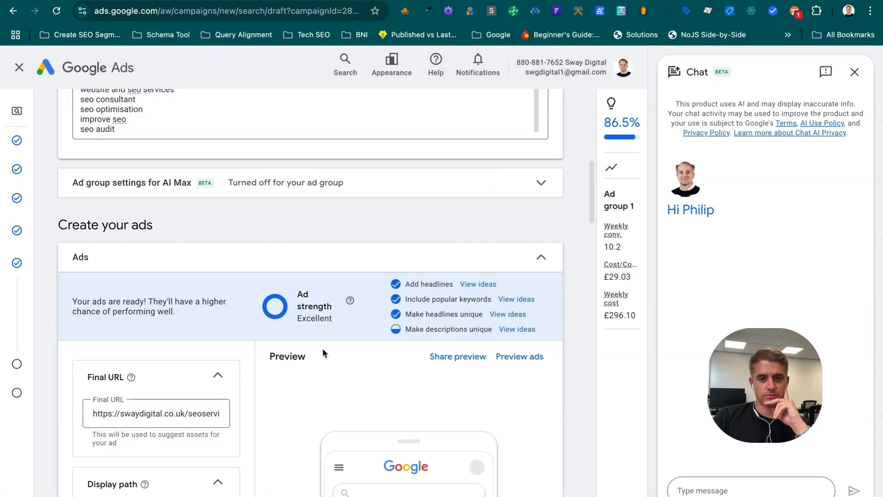
pyautogui.scroll(-4, 322, 347)
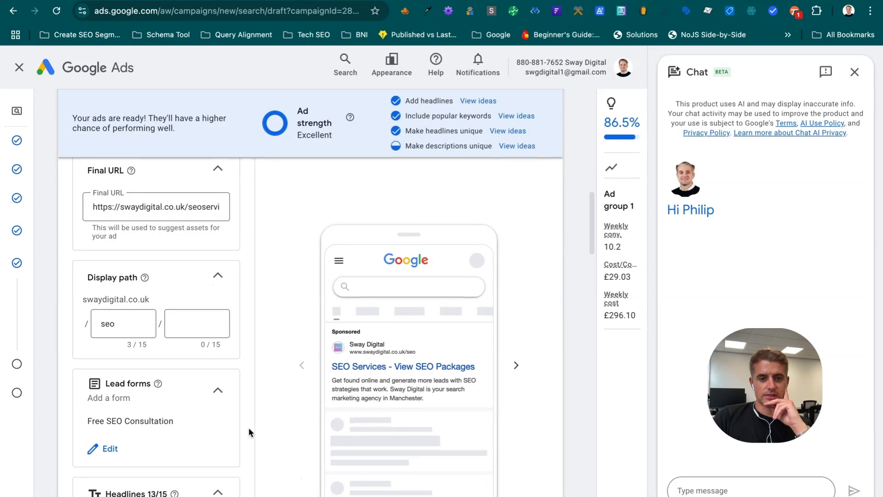
pyautogui.scroll(-10, 245, 426)
pyautogui.scroll(-10, 244, 427)
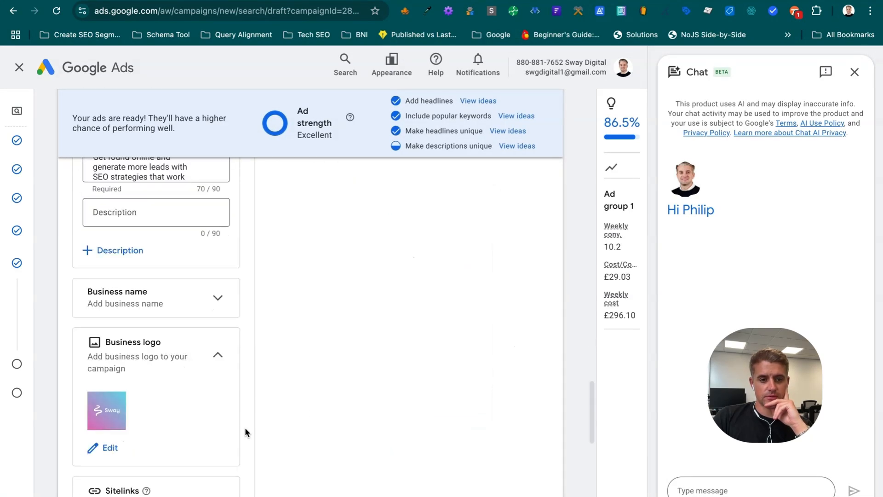
pyautogui.scroll(-6, 245, 336)
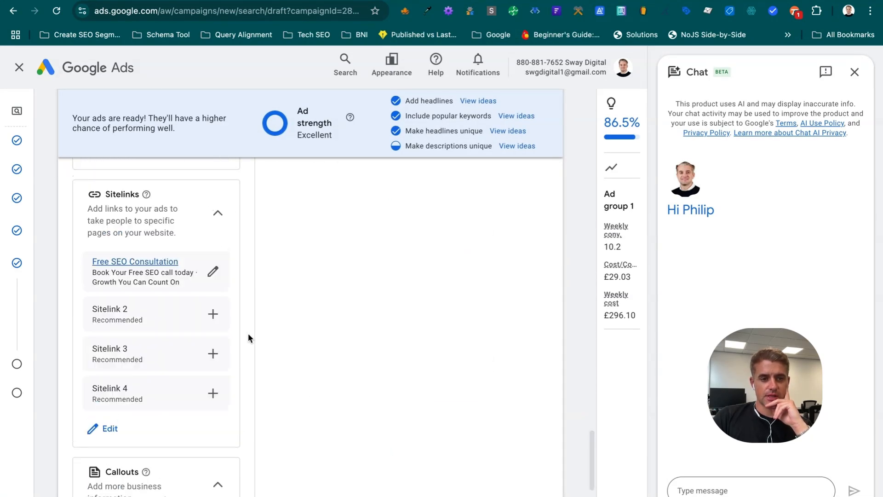
pyautogui.scroll(-5, 219, 316)
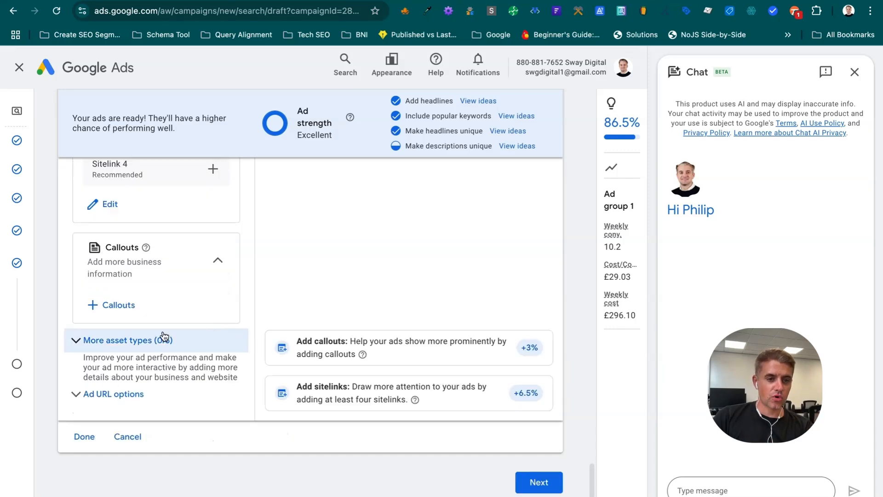
pyautogui.click(131, 306)
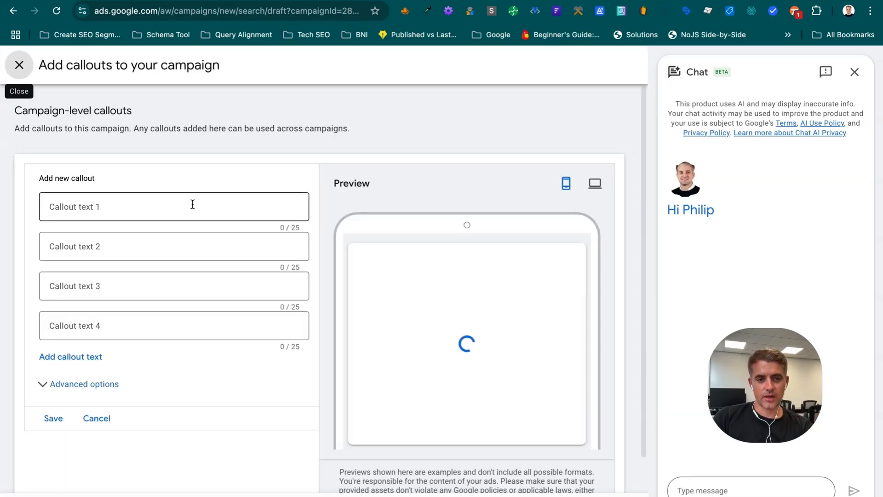
pyautogui.click(192, 205)
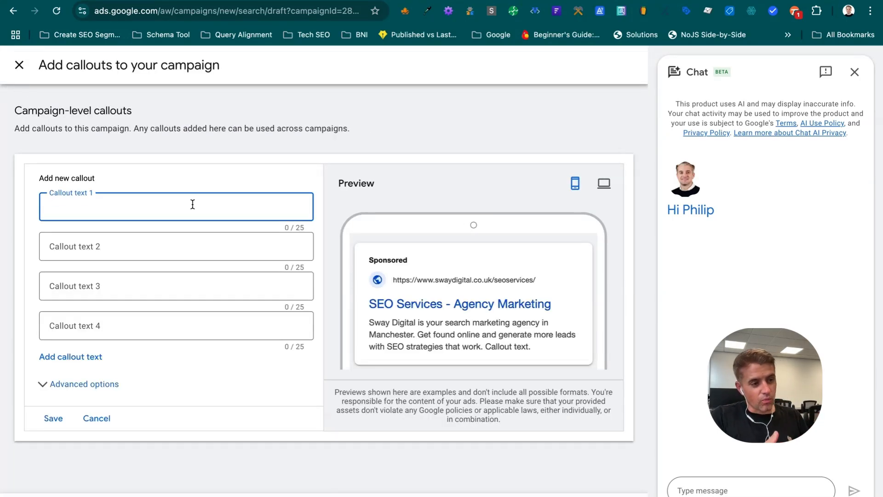
pyautogui.write('PPC')
pyautogui.press('Tab')
pyautogui.write('SEO')
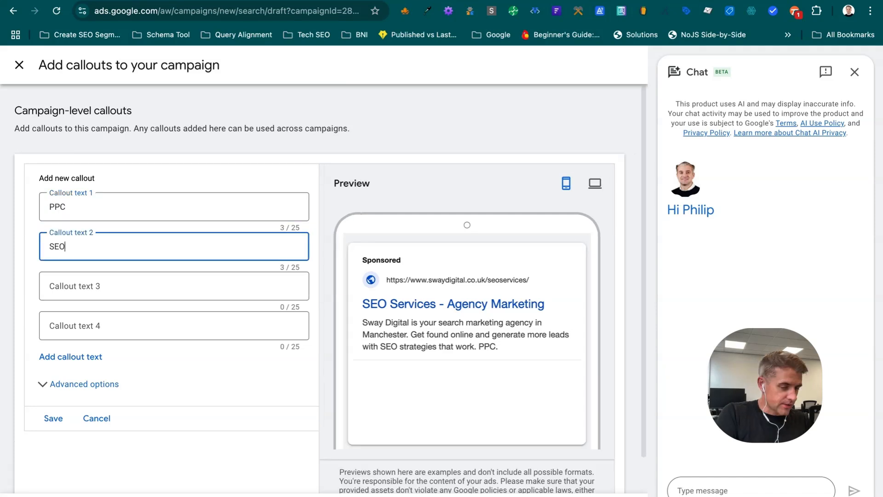
pyautogui.write(' Aufits')
# Step: Set the first callout to Technical SEO, correcting its spelling, and the second callout to Link Building
pyautogui.hotkey('shift', 'Tab')
pyautogui.write('Tech')
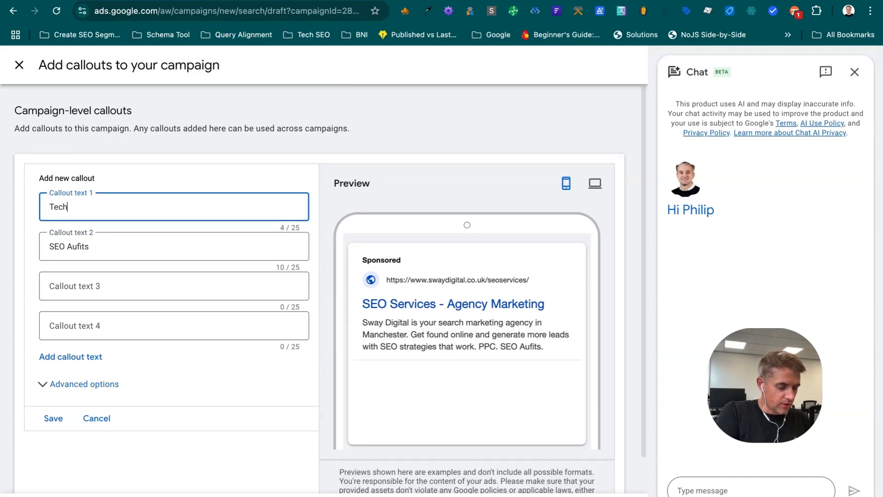
pyautogui.write('incal SEO')
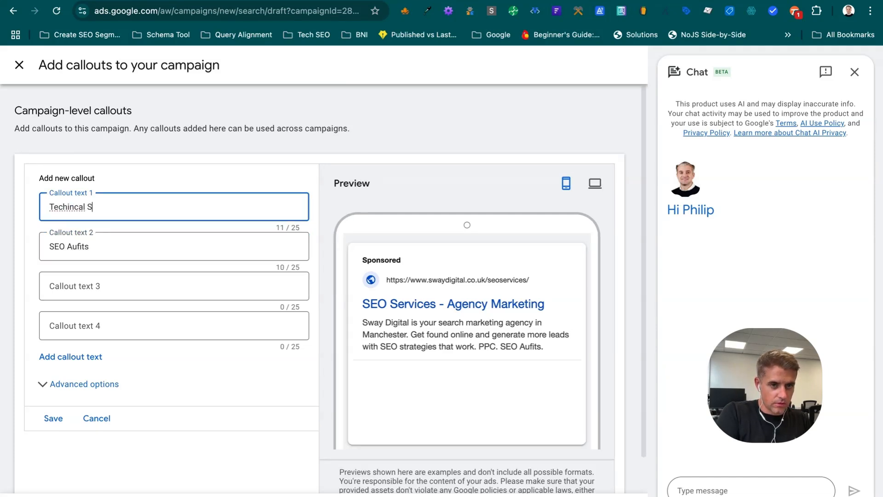
pyautogui.rightClick(71, 205)
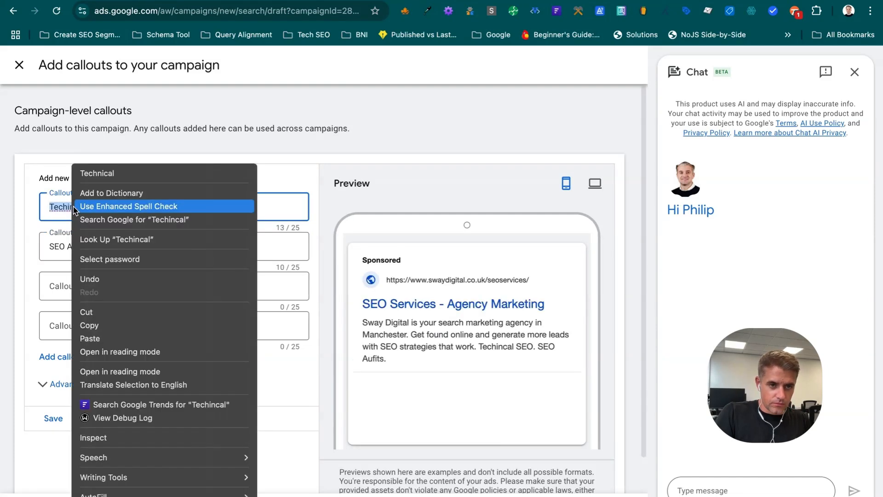
pyautogui.click(99, 173)
pyautogui.press('Tab')
pyautogui.write('Lin')
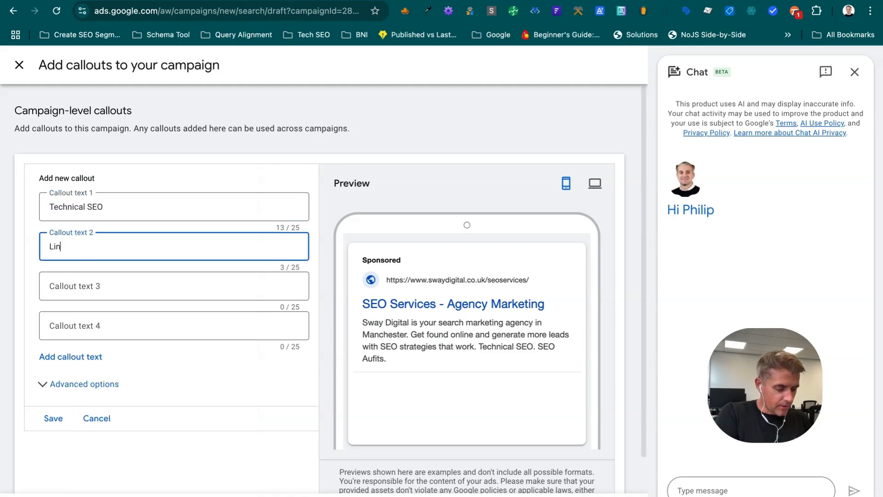
pyautogui.write('k Building')
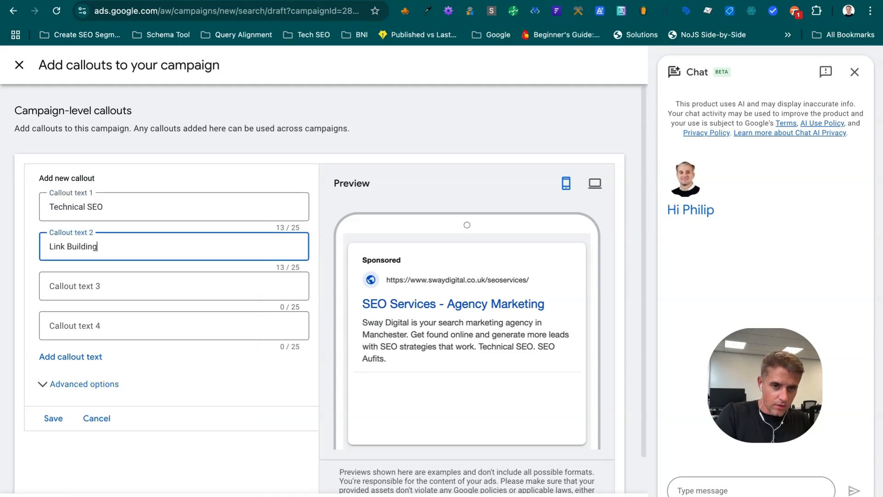
# Step: Enter Better Rankings For You as the third callout and save the callouts to the campaign
pyautogui.click(67, 292)
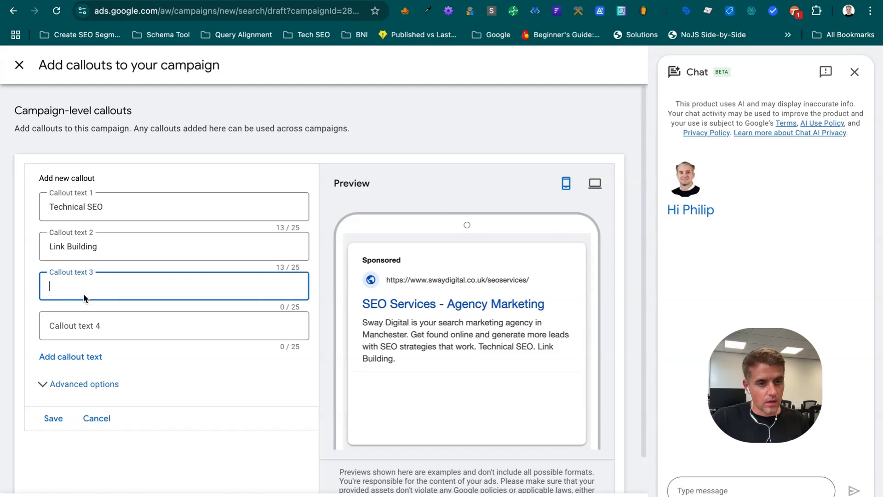
pyautogui.write('Be')
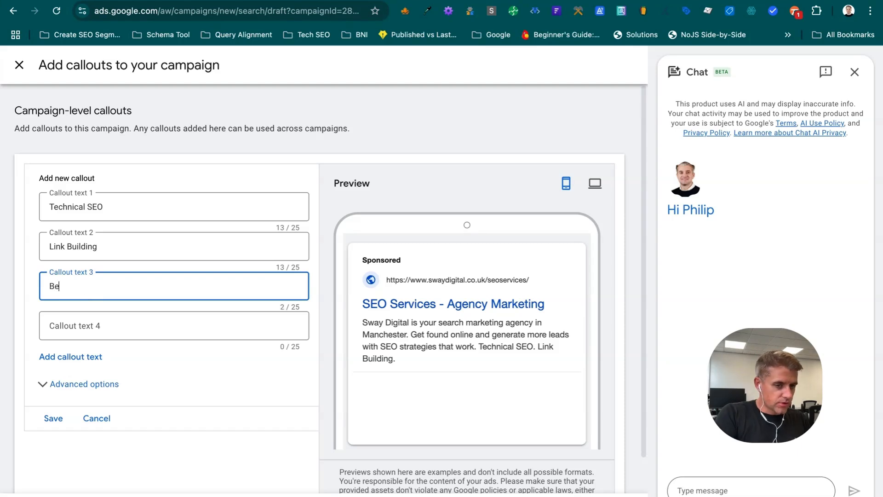
pyautogui.write('tter Rankings')
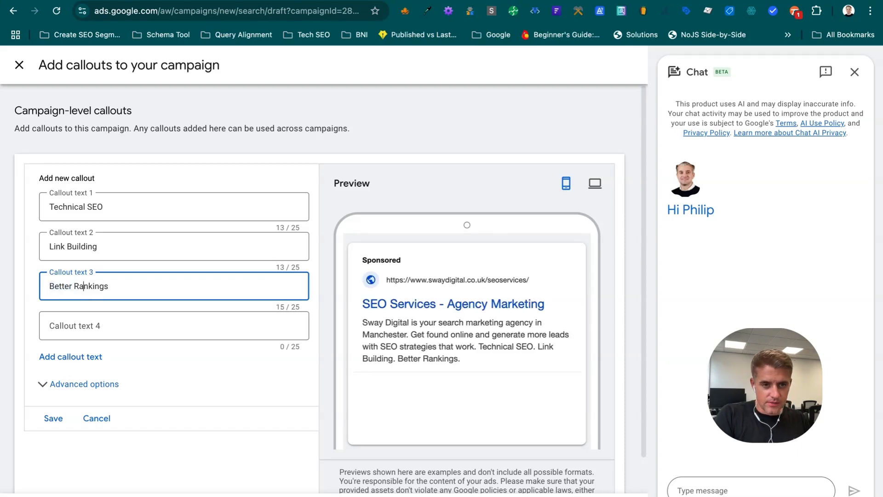
pyautogui.write(' For ')
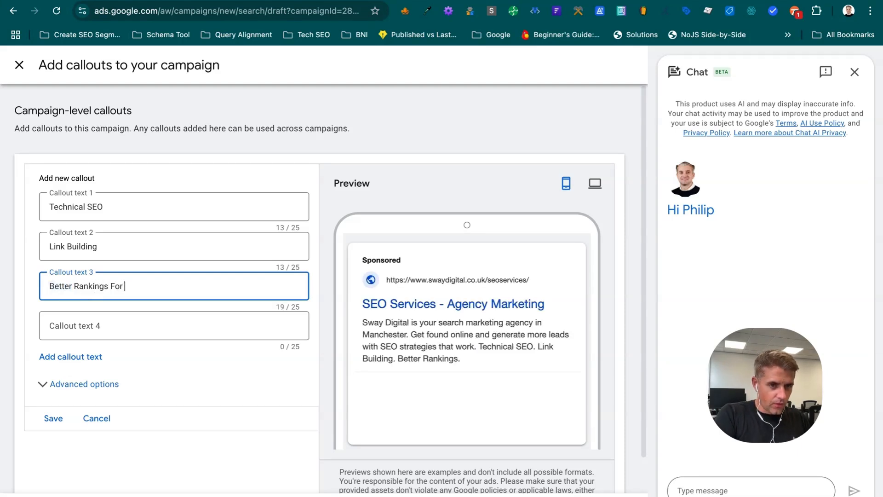
pyautogui.write('Y')
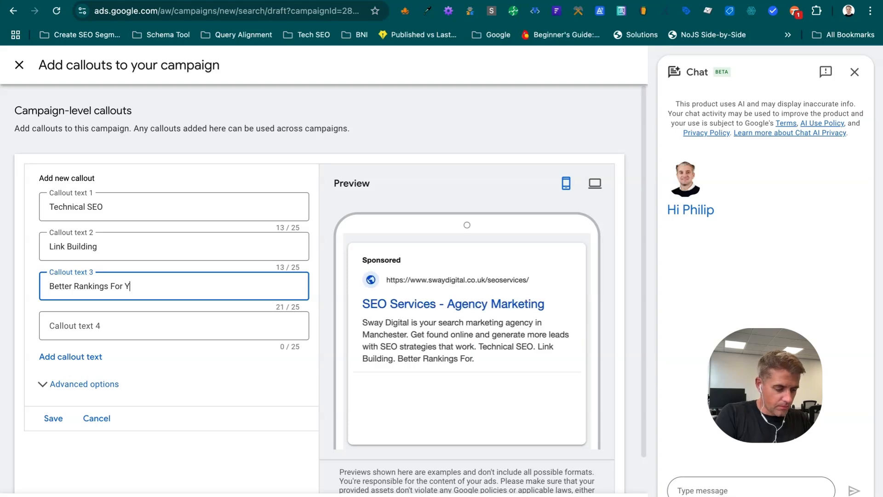
pyautogui.write('ou')
pyautogui.click(102, 243)
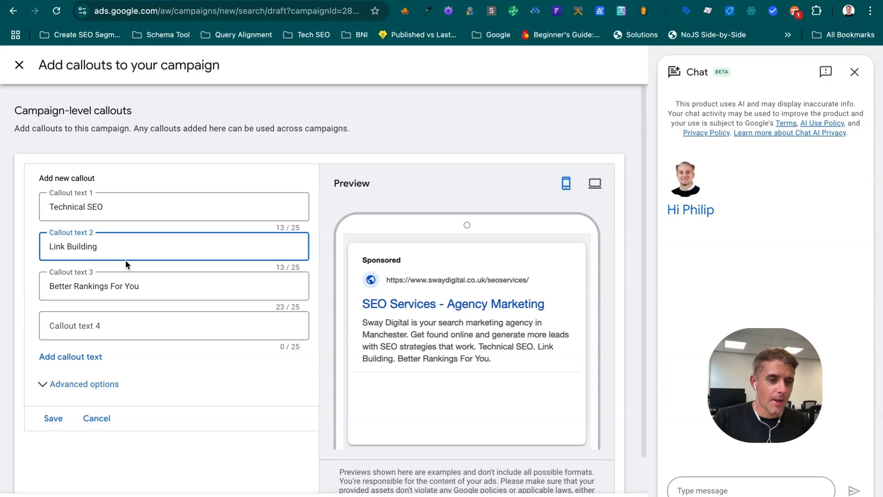
pyautogui.click(53, 418)
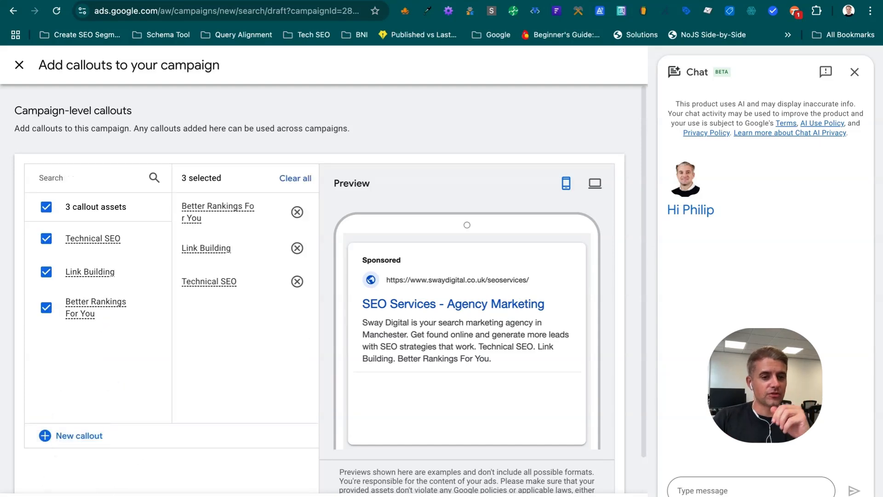
pyautogui.click(41, 495)
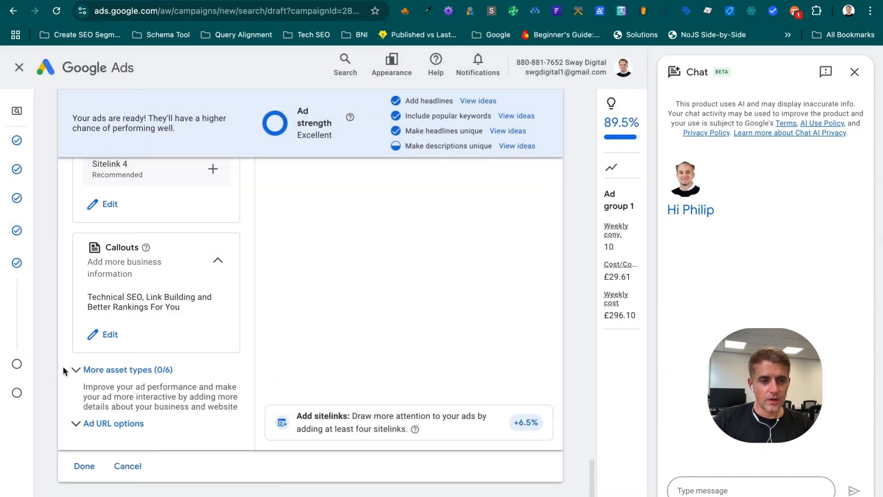
# Step: Examine the additional asset types and the occasion and discount options offered for a new promotion, leaving without adding one
pyautogui.click(76, 369)
pyautogui.scroll(-2, 79, 369)
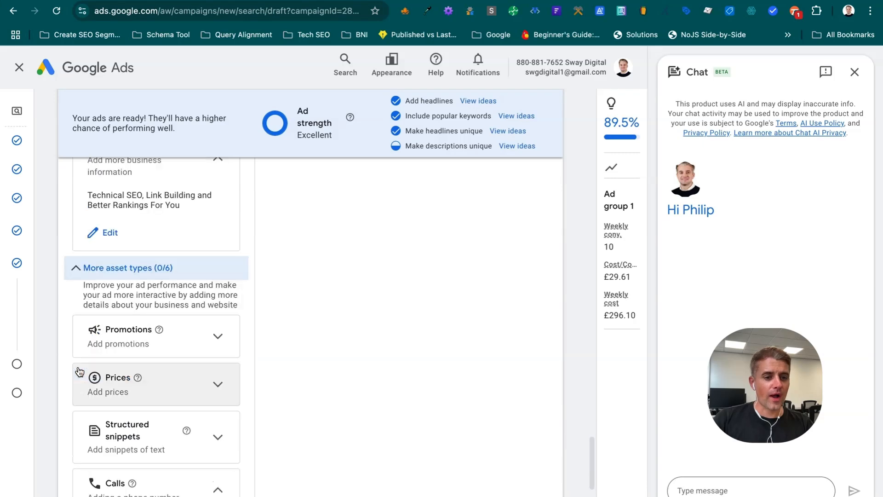
pyautogui.click(191, 335)
pyautogui.click(136, 369)
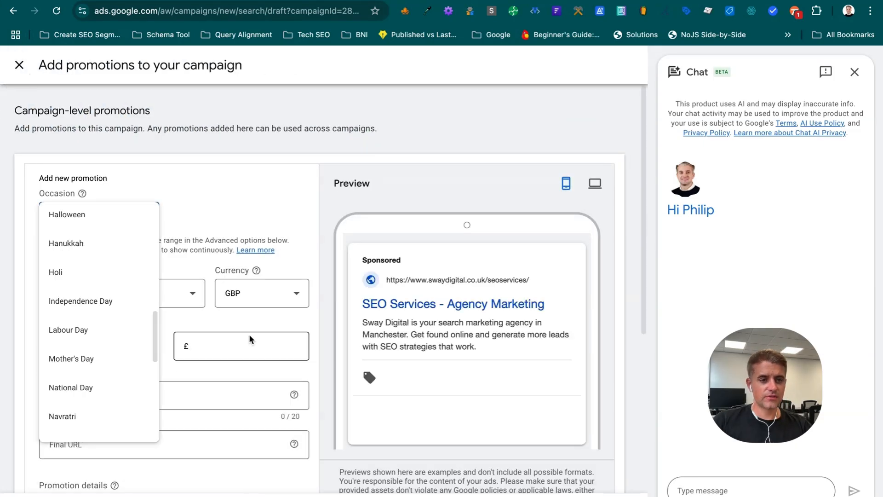
pyautogui.click(251, 341)
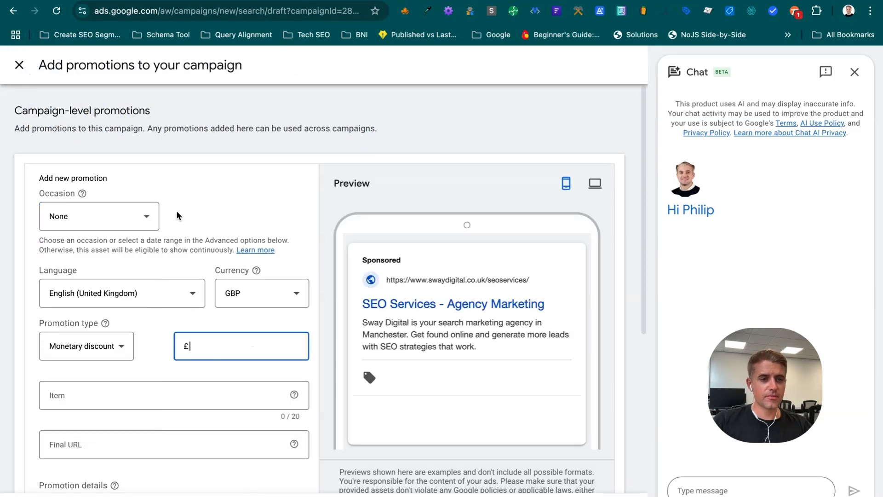
pyautogui.scroll(-1, 197, 465)
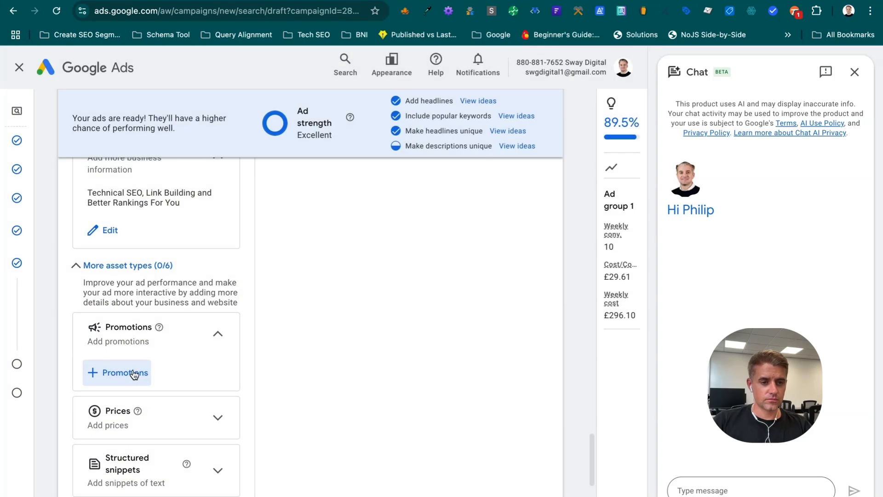
# Step: Add campaign-level prices for Starter Packages from £500.00/mo, Advanced Packages from £1,000.00/mo and Ultimate Packages from £2,000.00
pyautogui.scroll(-1, 133, 368)
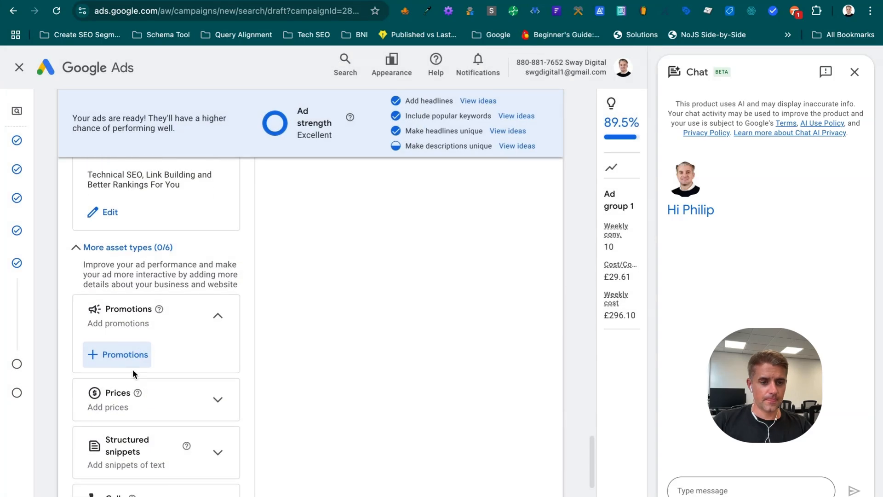
pyautogui.click(117, 394)
pyautogui.scroll(-1, 152, 424)
pyautogui.click(117, 415)
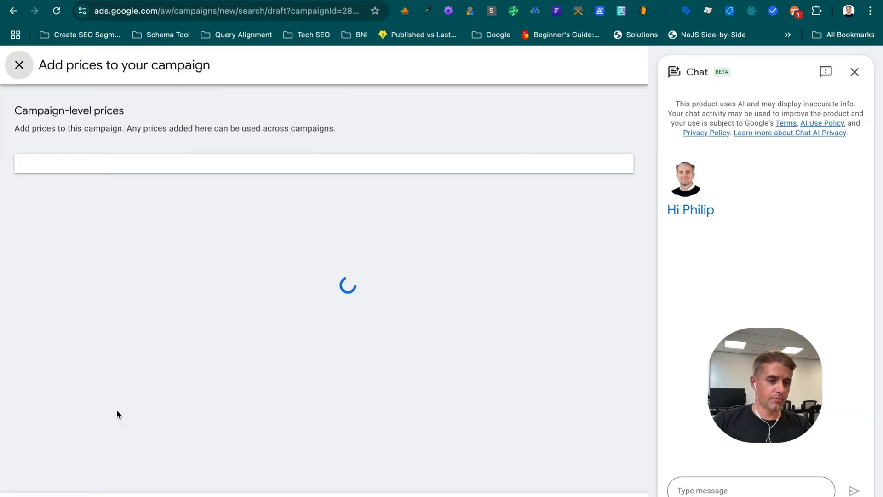
pyautogui.click(144, 267)
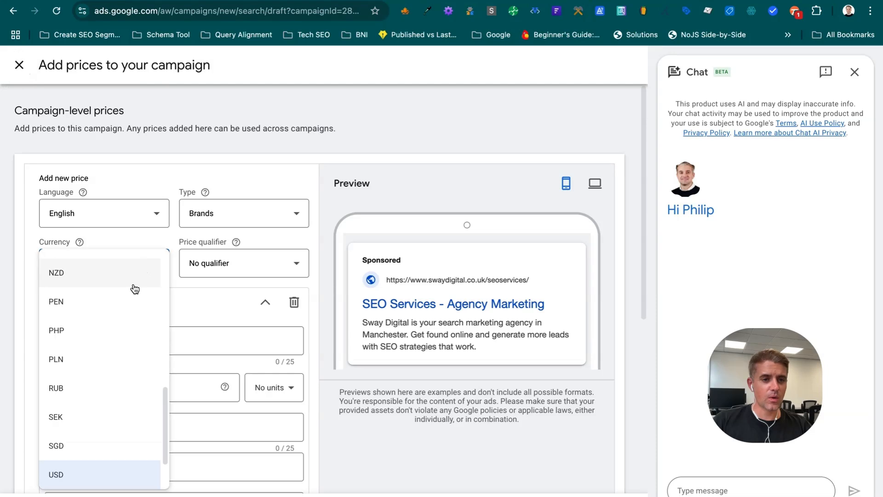
pyautogui.scroll(-1, 104, 450)
pyautogui.scroll(5, 105, 450)
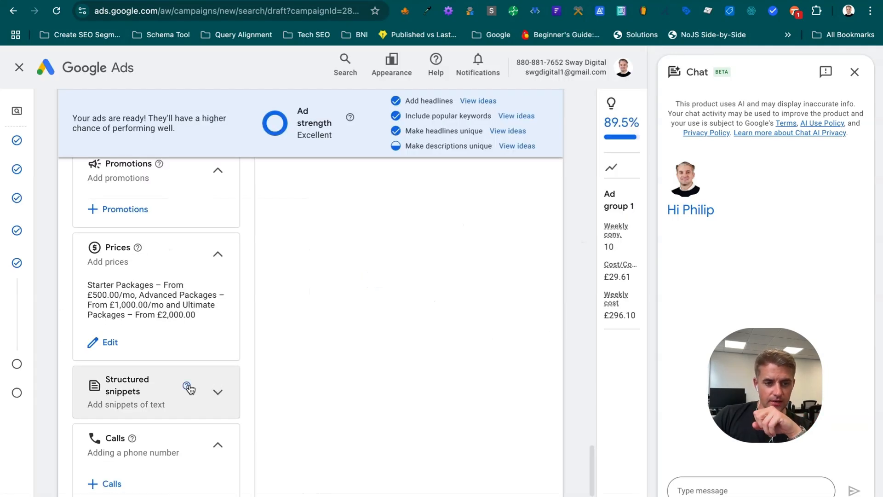
# Step: Start creating a structured snippet for the campaign
pyautogui.moveTo(189, 388)
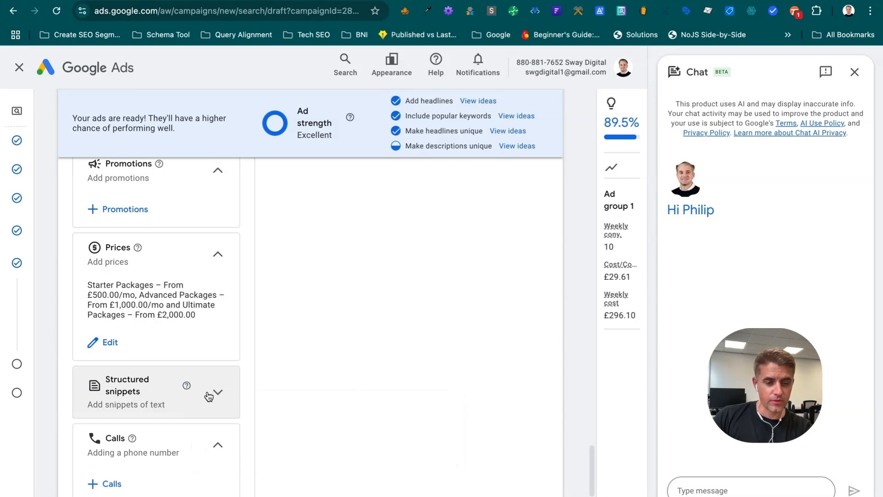
pyautogui.click(210, 404)
pyautogui.scroll(-3, 205, 404)
pyautogui.click(122, 323)
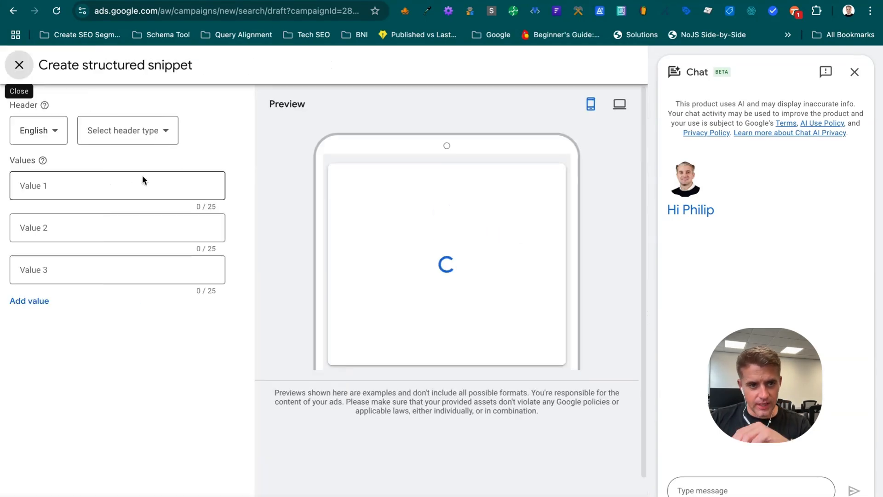
pyautogui.click(142, 177)
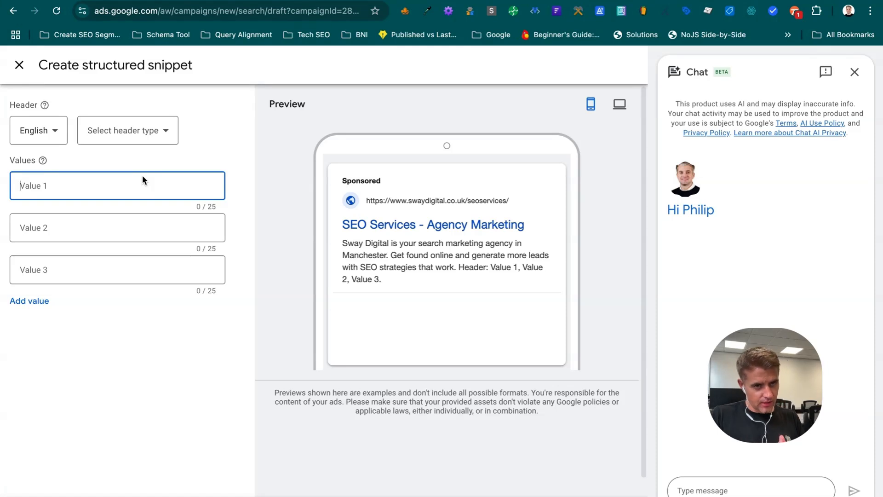
# Step: Browse the header types for the structured snippet and choose Types
pyautogui.click(136, 131)
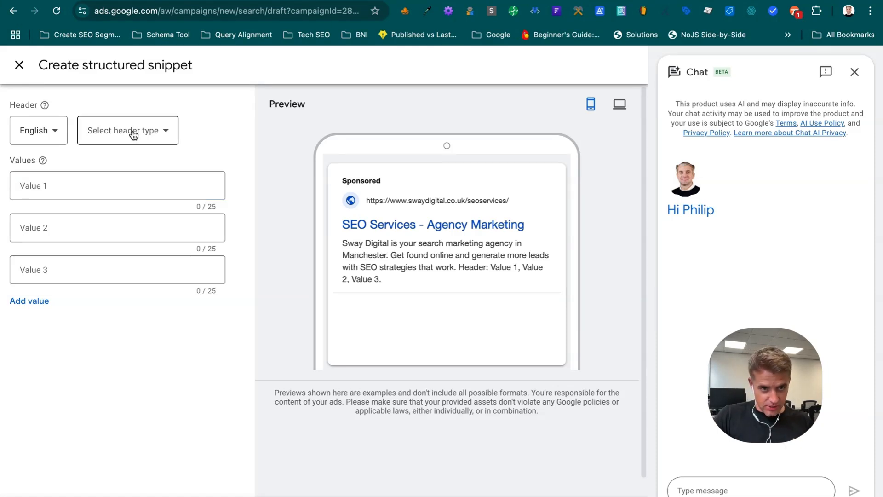
pyautogui.scroll(-2, 152, 229)
pyautogui.scroll(2, 152, 229)
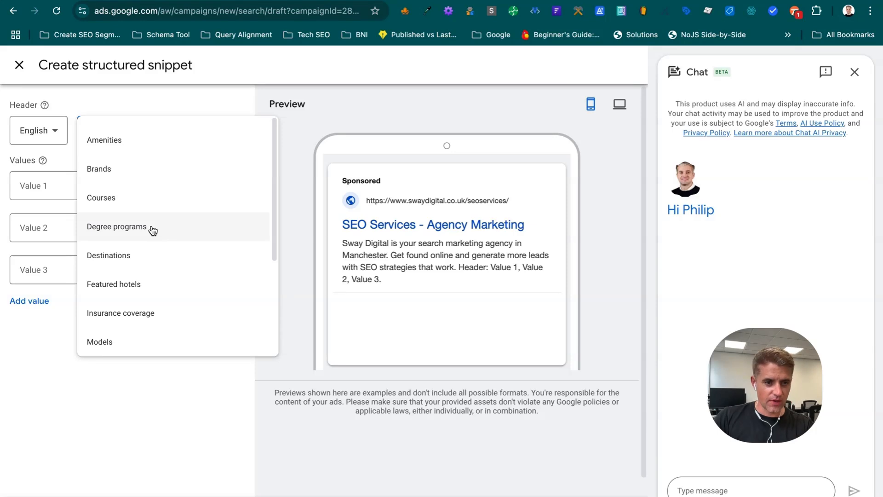
pyautogui.scroll(-3, 152, 228)
pyautogui.click(157, 327)
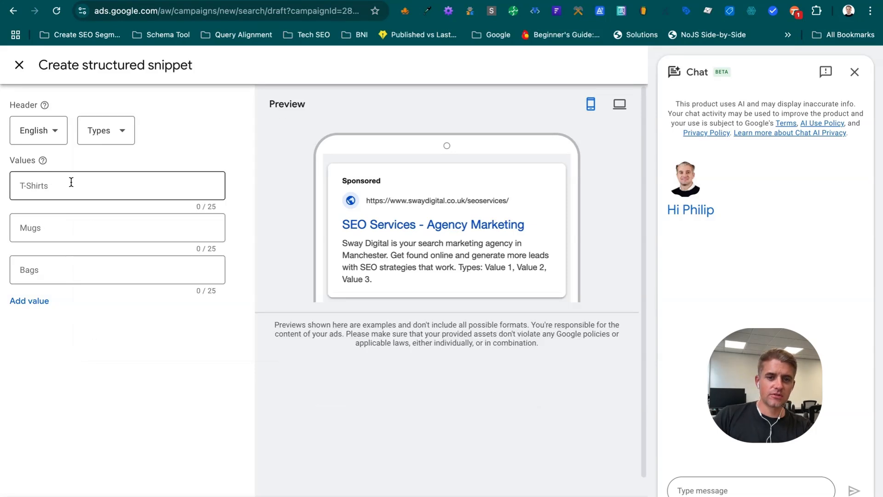
# Step: Set the snippet's header type to Service catalog and its first two values to Technical SEO and Link Building
pyautogui.click(121, 130)
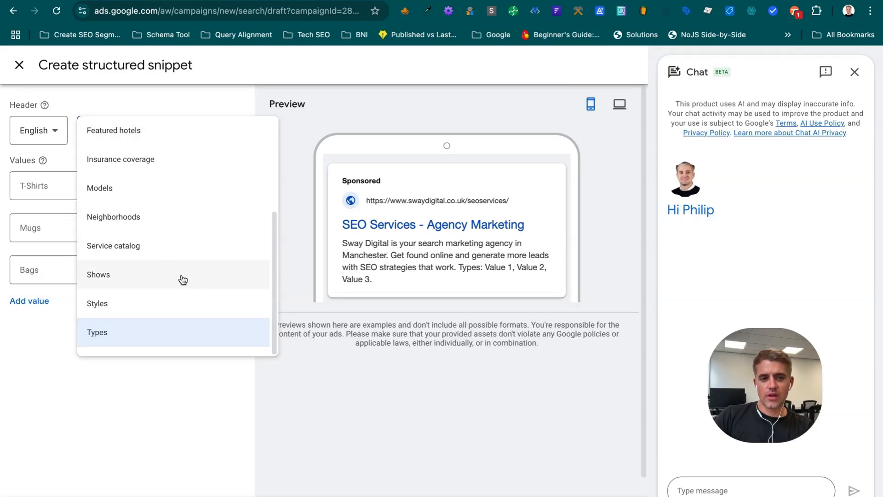
pyautogui.scroll(1, 183, 281)
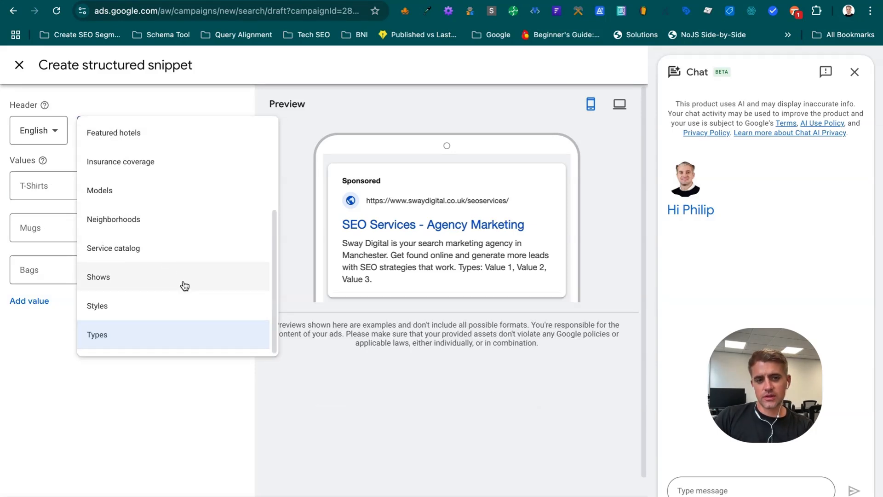
pyautogui.click(180, 255)
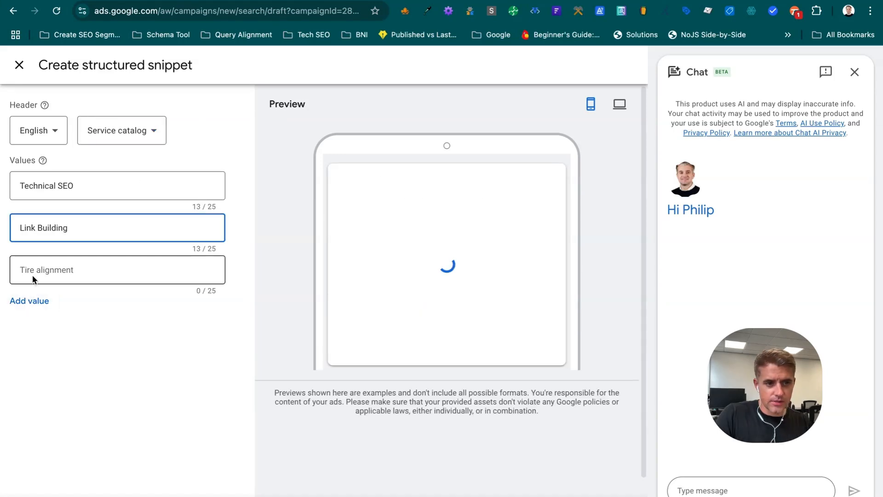
# Step: Enter SEO Audits as the third snippet value and save the structured snippet to the campaign
pyautogui.click(33, 275)
pyautogui.write('SEO')
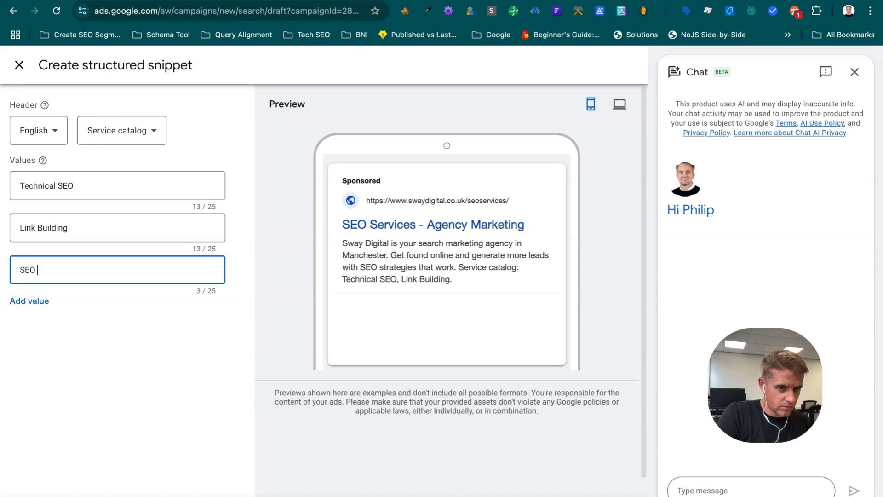
pyautogui.write(' Audits')
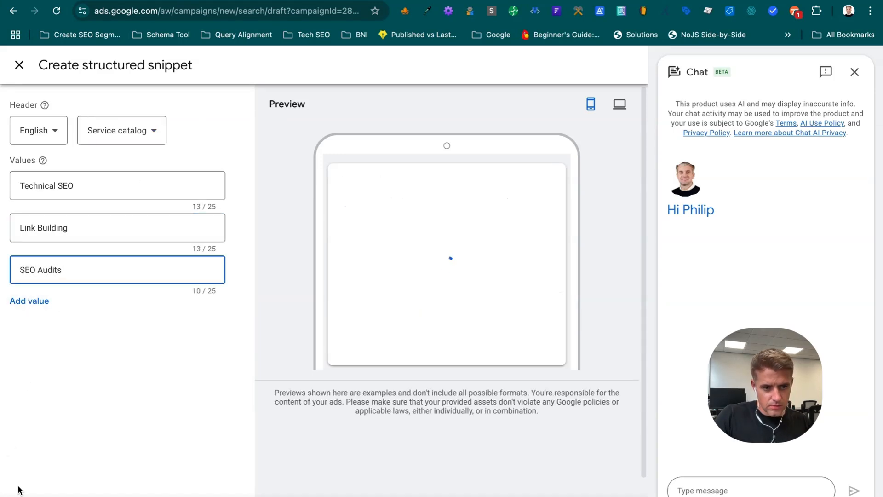
pyautogui.click(19, 490)
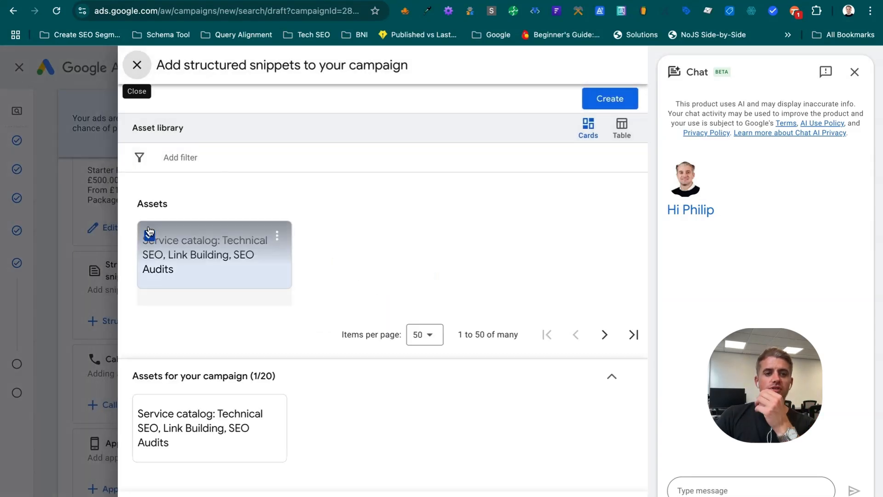
pyautogui.click(148, 495)
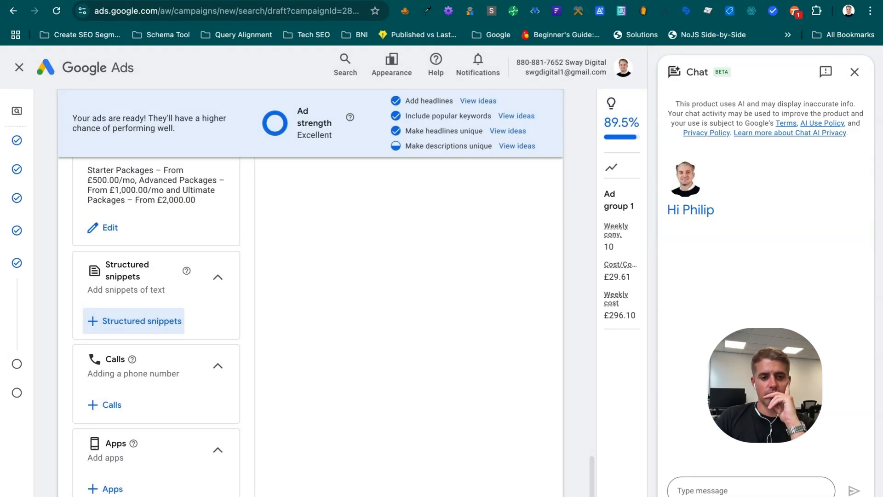
# Step: Skip the calls and apps assets, finish the ad and continue to the campaign budget
pyautogui.scroll(-2, 158, 459)
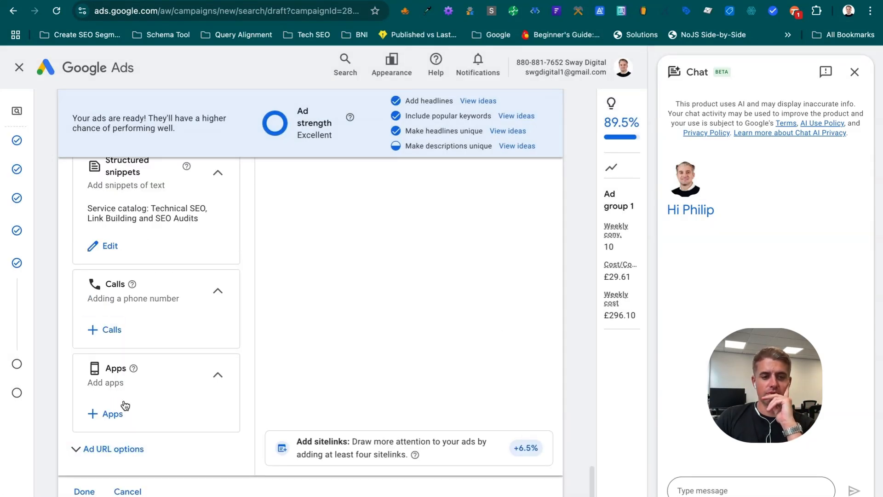
pyautogui.scroll(-1, 121, 411)
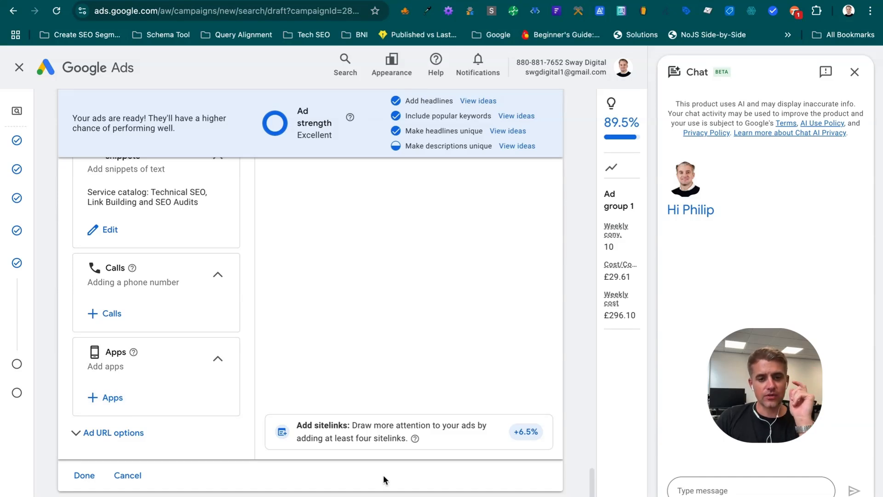
pyautogui.scroll(-2, 384, 477)
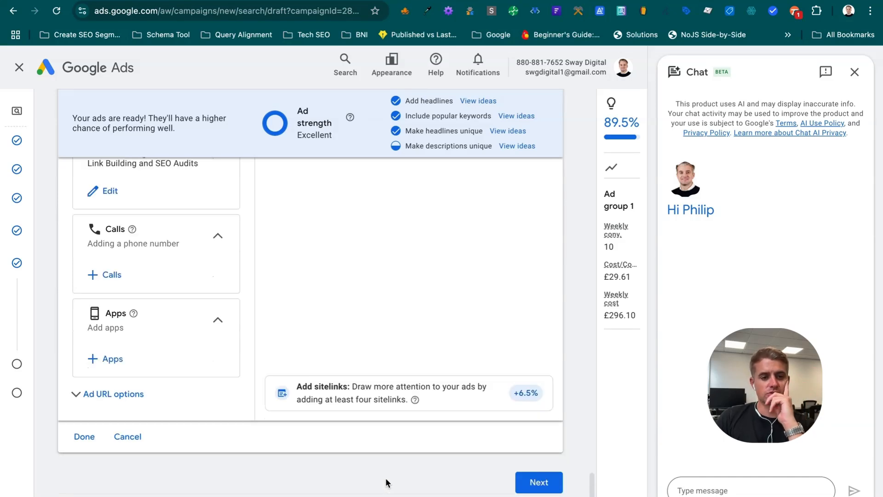
pyautogui.click(85, 436)
pyautogui.click(539, 482)
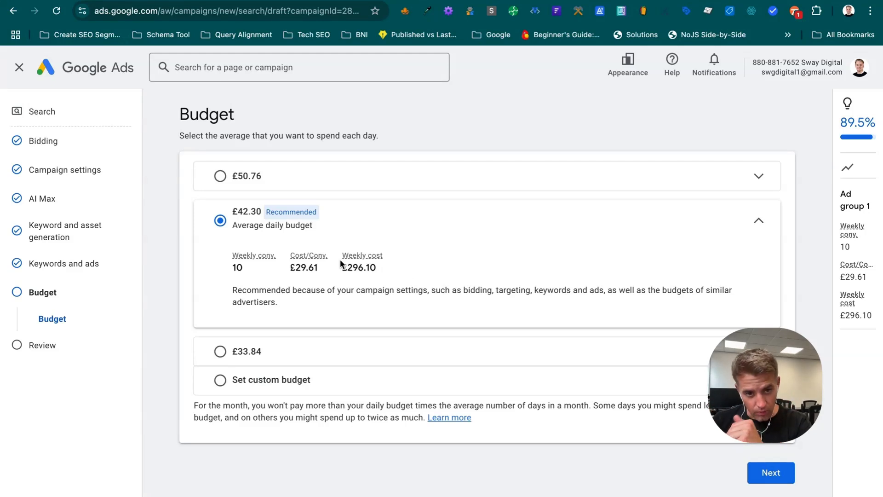
# Step: Set a custom average daily budget of £10 for the campaign and continue past the budget stage
pyautogui.click(289, 374)
pyautogui.click(286, 325)
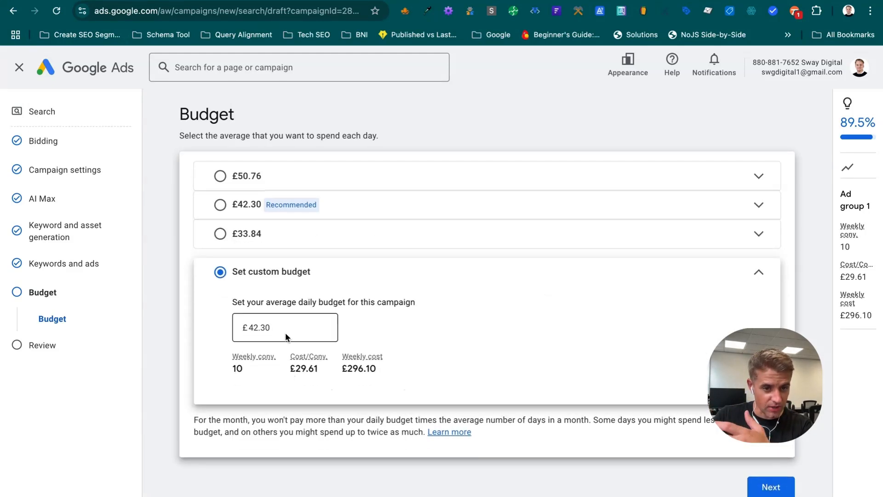
pyautogui.press('BackSpace')
pyautogui.press('BackSpace')
pyautogui.press('BackSpace')
pyautogui.press('BackSpace')
pyautogui.press('BackSpace')
pyautogui.write('10')
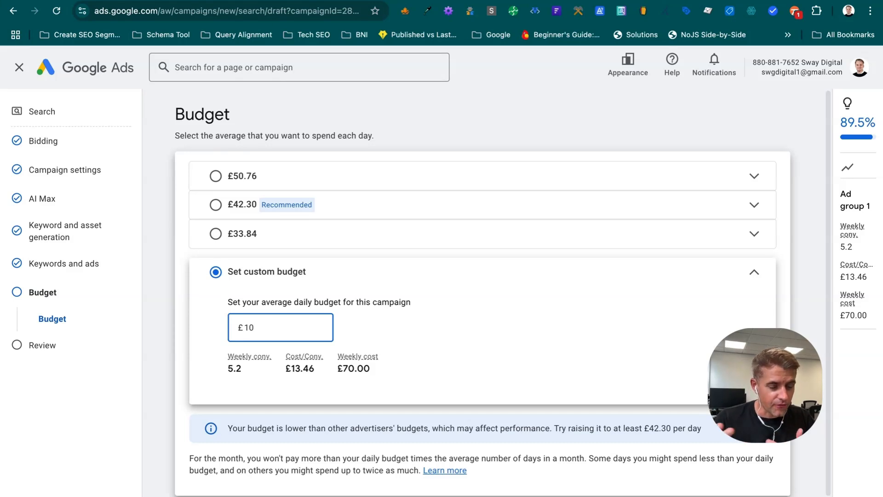
pyautogui.scroll(-1, 327, 327)
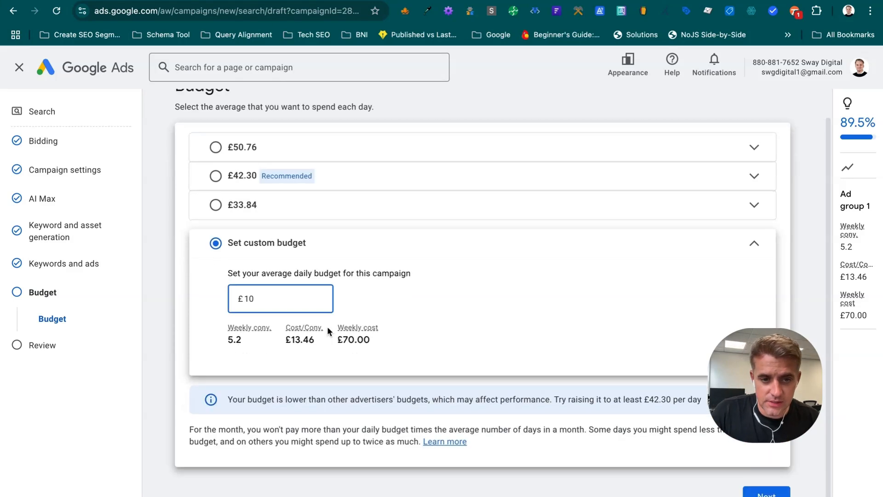
pyautogui.click(765, 492)
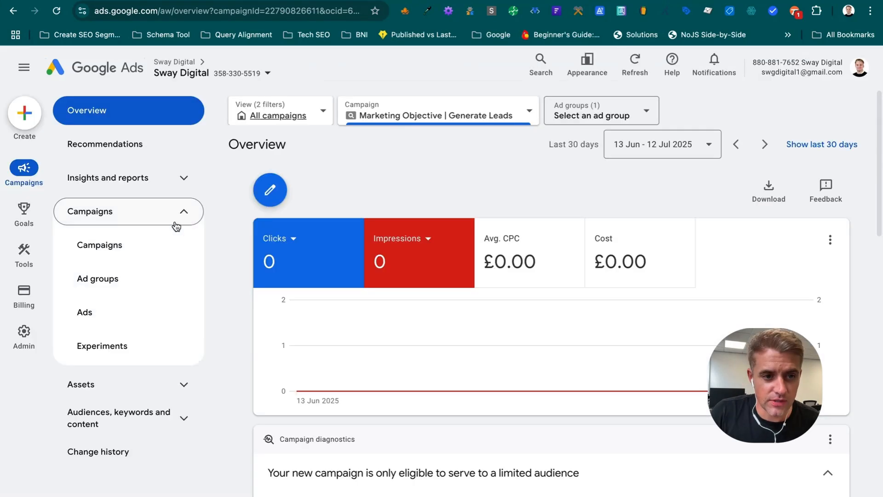
# Step: Open the ad groups of the Marketing Objective | Generate Leads campaign and rename Ad group 1 as SEO Lead Gen
pyautogui.click(130, 254)
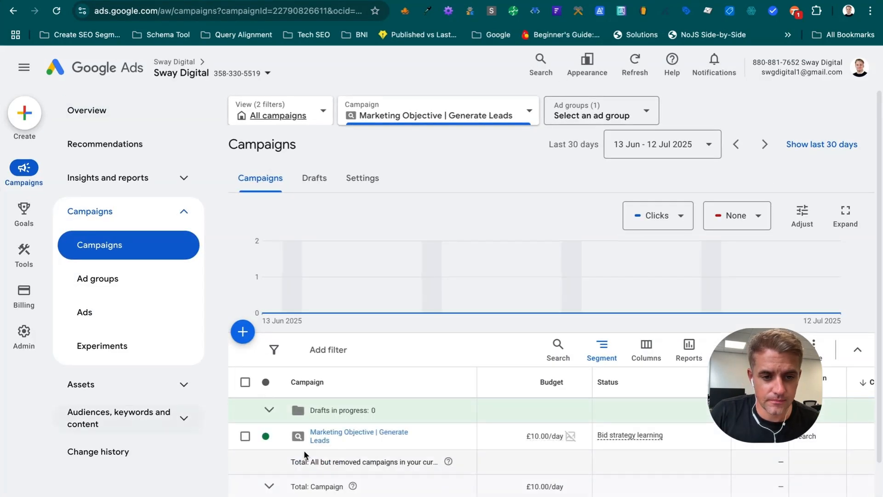
pyautogui.scroll(-1, 303, 450)
pyautogui.click(353, 421)
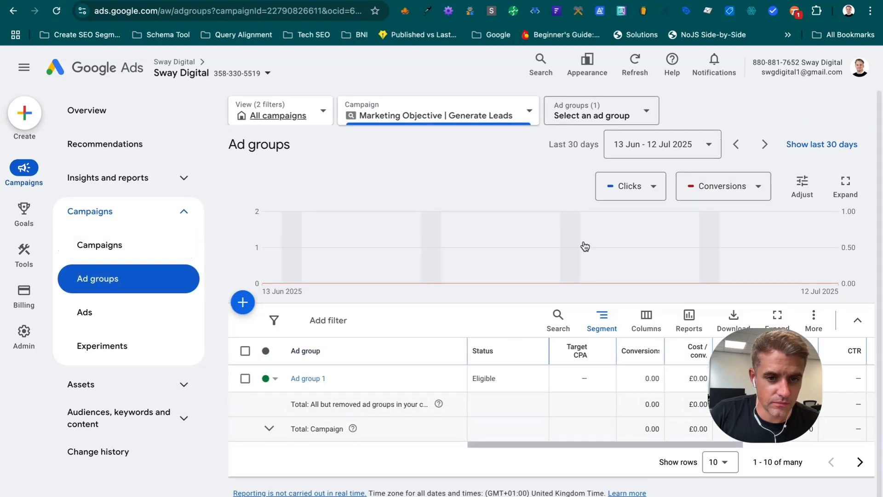
pyautogui.click(339, 381)
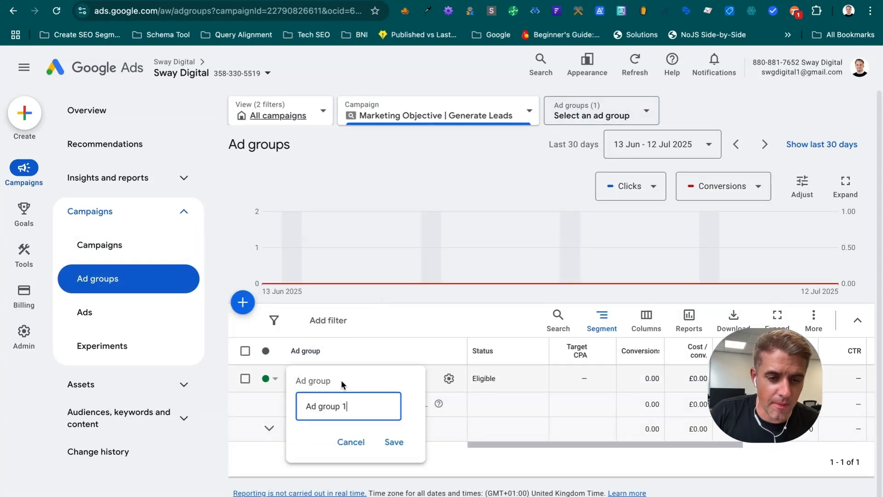
pyautogui.hotkey('ctrl', 'a')
pyautogui.write('SEO ')
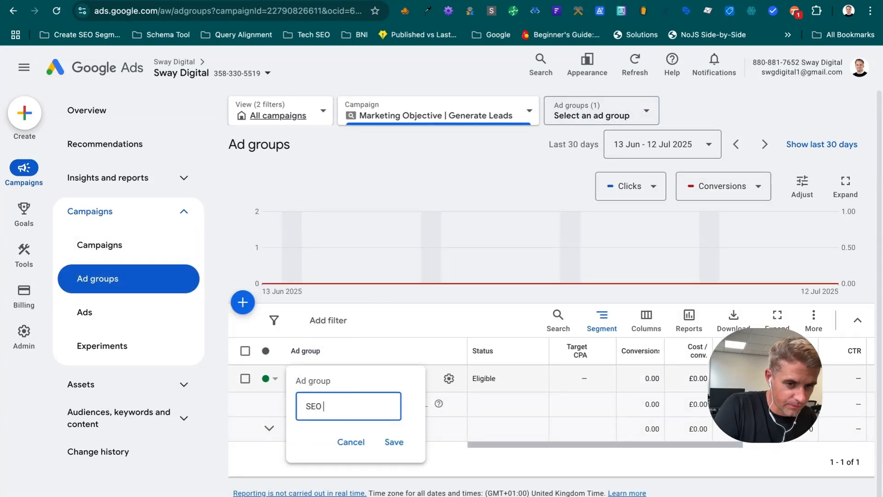
pyautogui.write('Lead Gen')
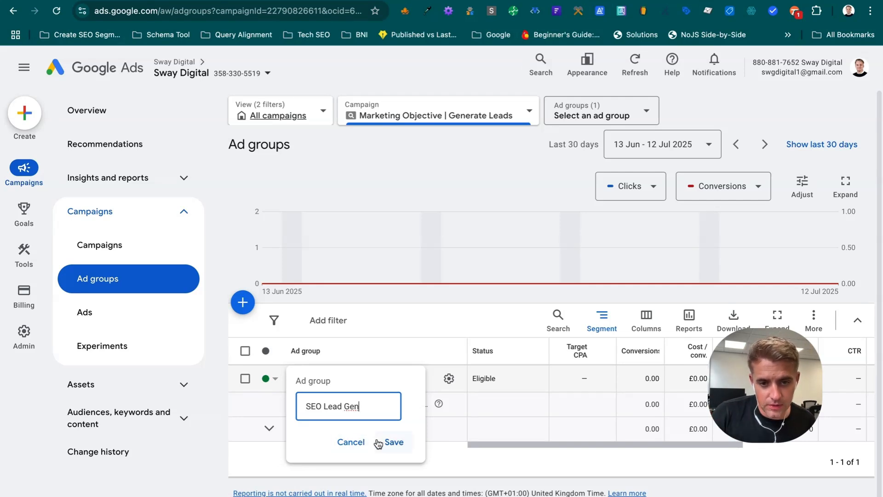
pyautogui.click(394, 441)
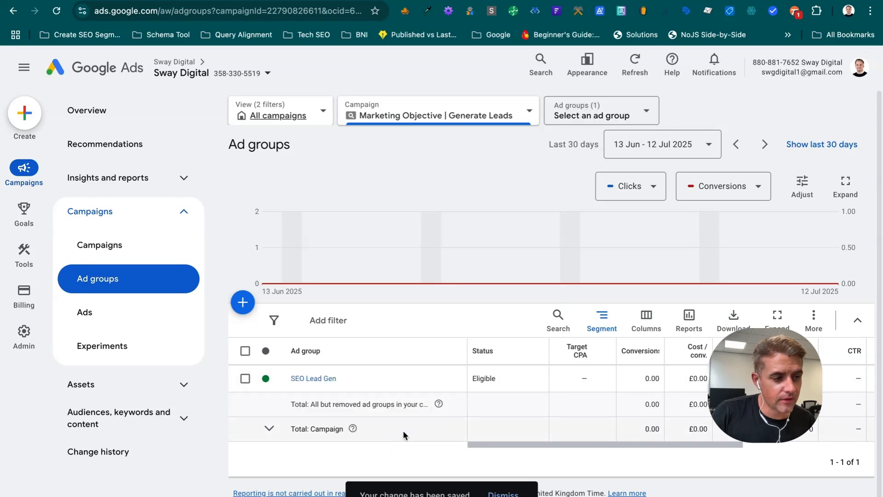